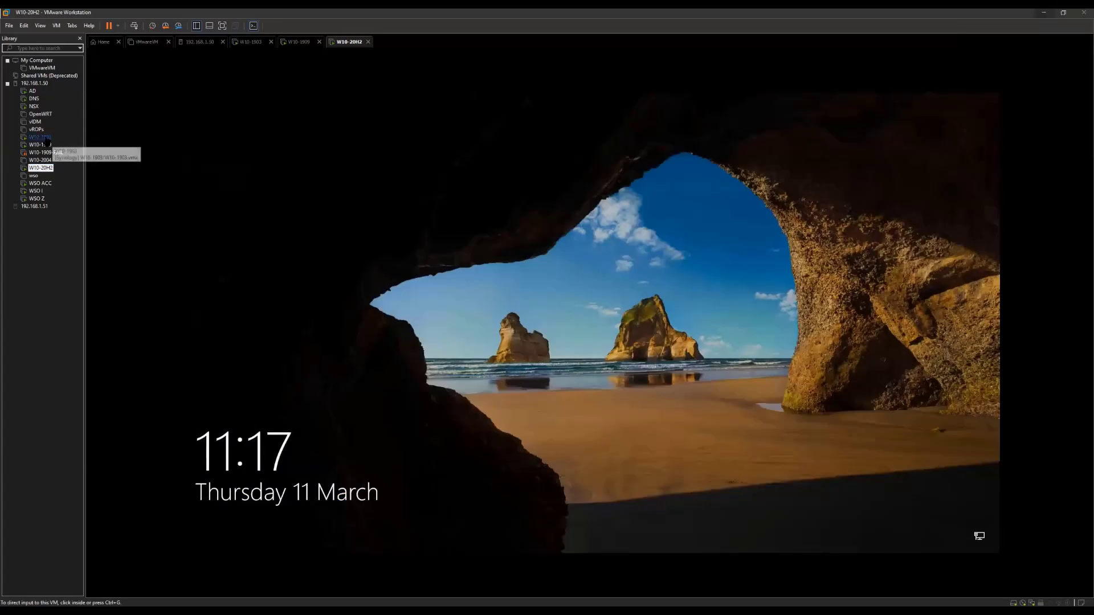
Open the W10-1903 virtual machine and sign in to Windows with the test account's password
{"action": "left_click", "coordinate": [41, 137]}
{"action": "left_click", "coordinate": [522, 413]}
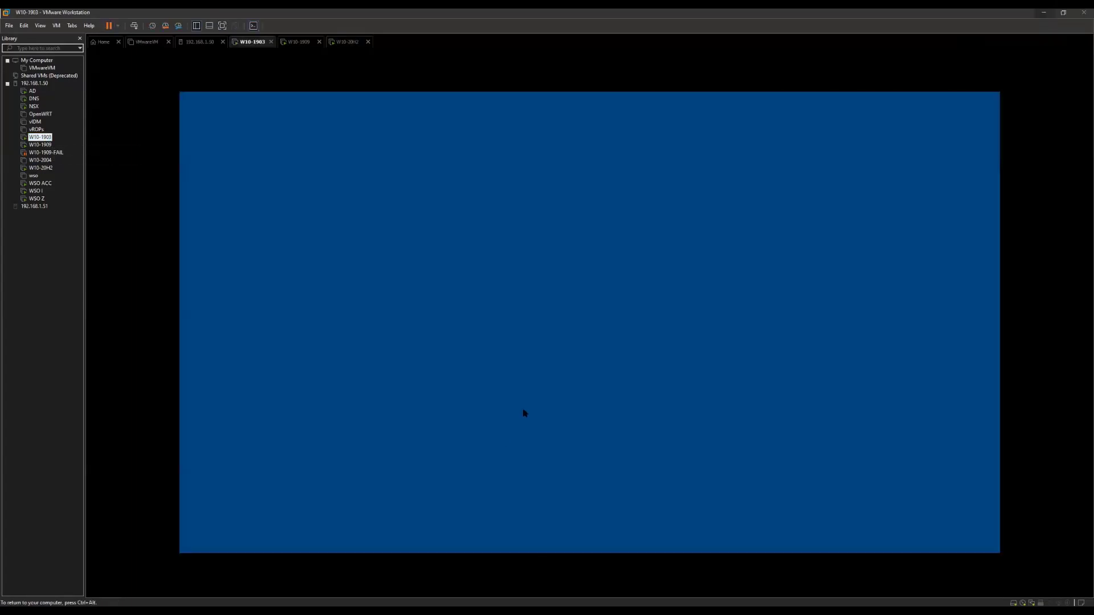
{"action": "key", "text": "space"}
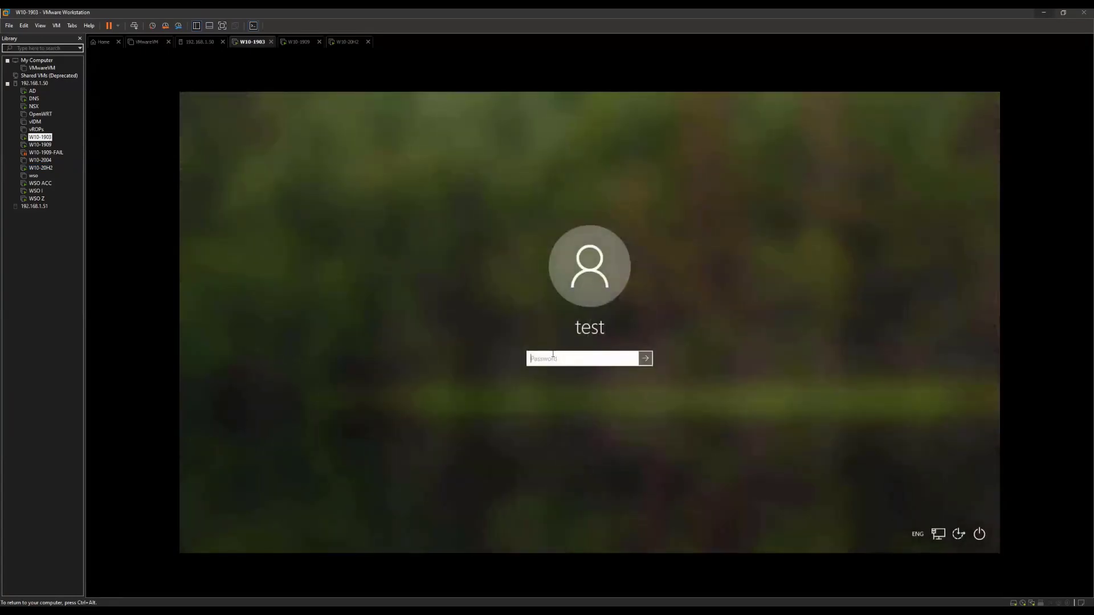
{"action": "type", "text": "*******"}
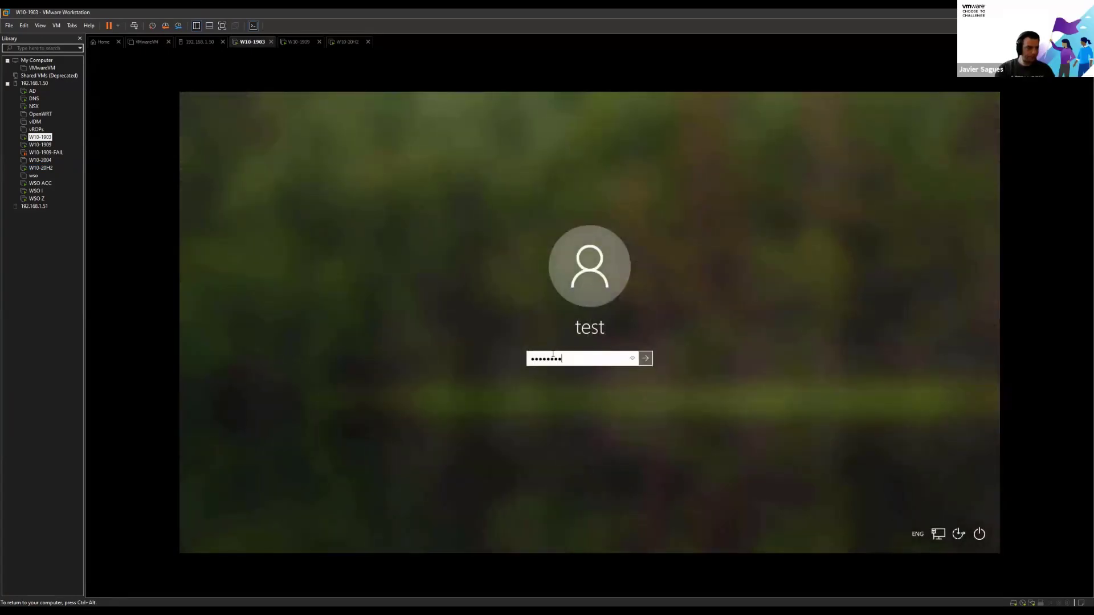
{"action": "key", "text": "Return"}
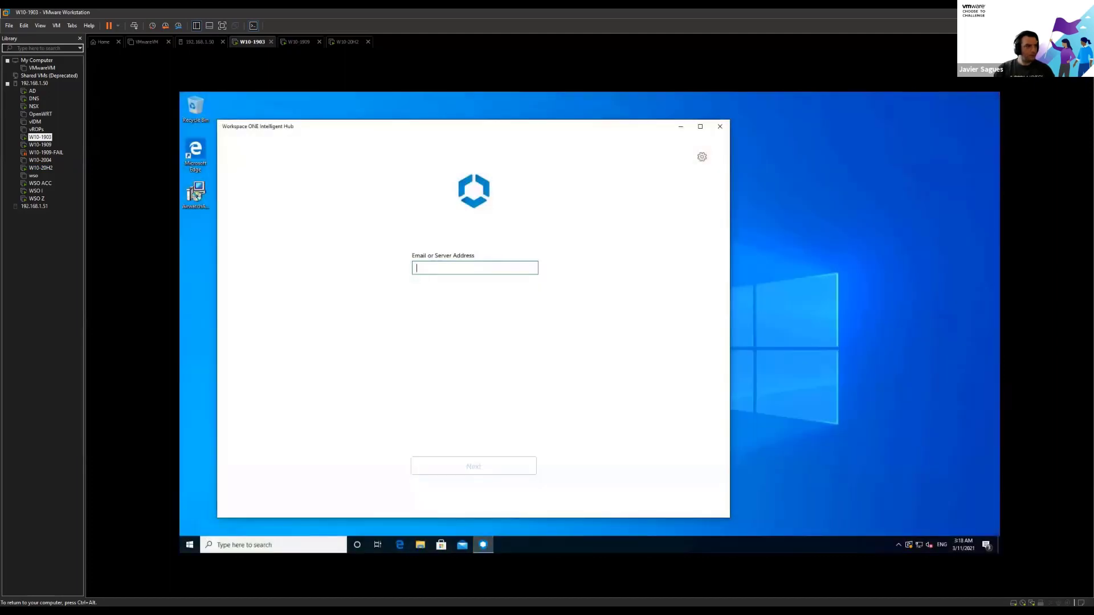
Reposition the Intelligent Hub window inside the virtual machine and submit ds1300.awmdm.com as the server address
{"action": "key", "text": "ctrl+alt"}
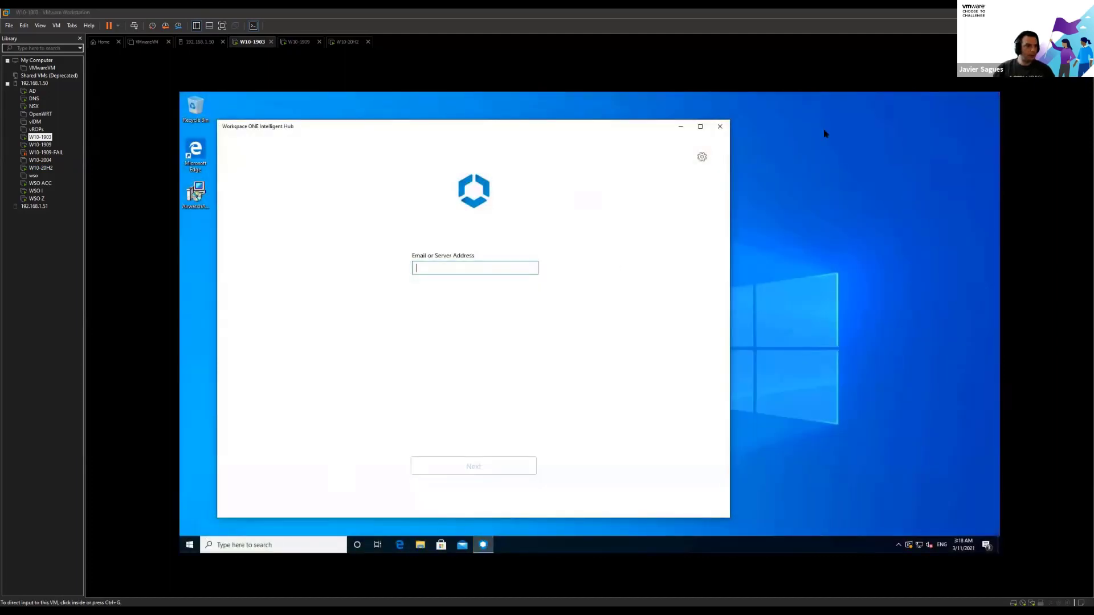
{"action": "left_click", "coordinate": [606, 136]}
{"action": "left_click_drag", "start_coordinate": [535, 127], "coordinate": [659, 117]}
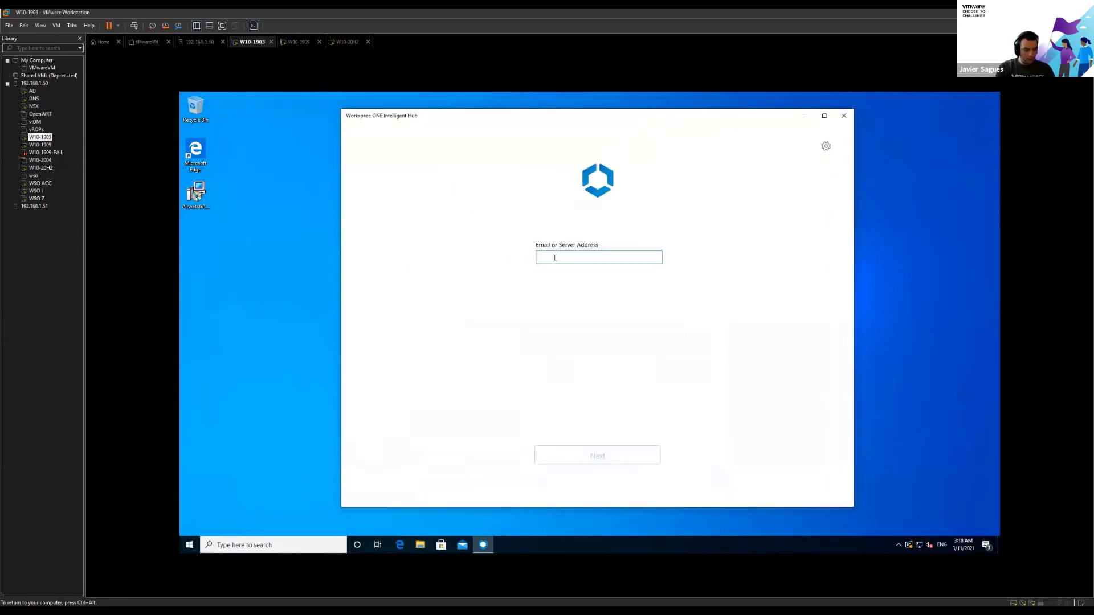
{"action": "type", "text": "ds130"}
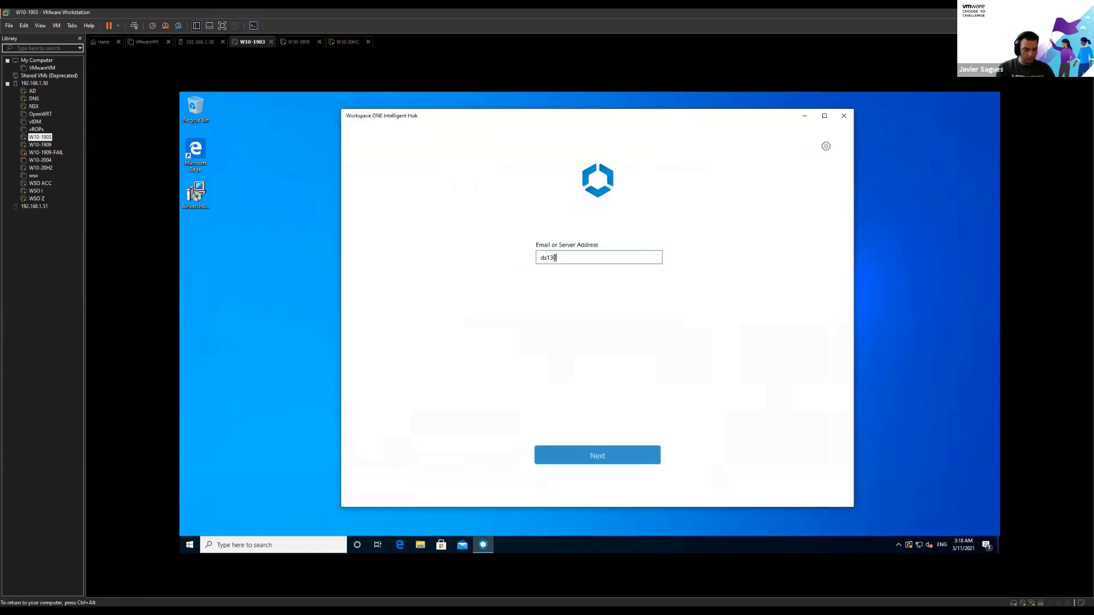
{"action": "type", "text": "0.awmdm.co"}
{"action": "type", "text": "mdm.com"}
{"action": "key", "text": "Return"}
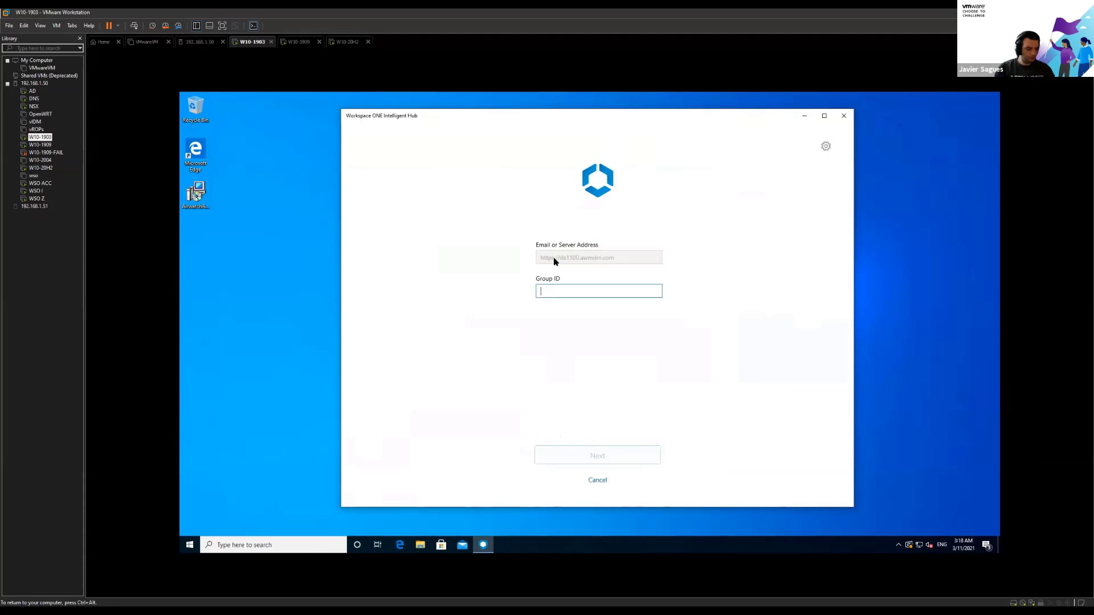
Submit w10-tamlab as the enrollment Group ID
{"action": "type", "text": "W"}
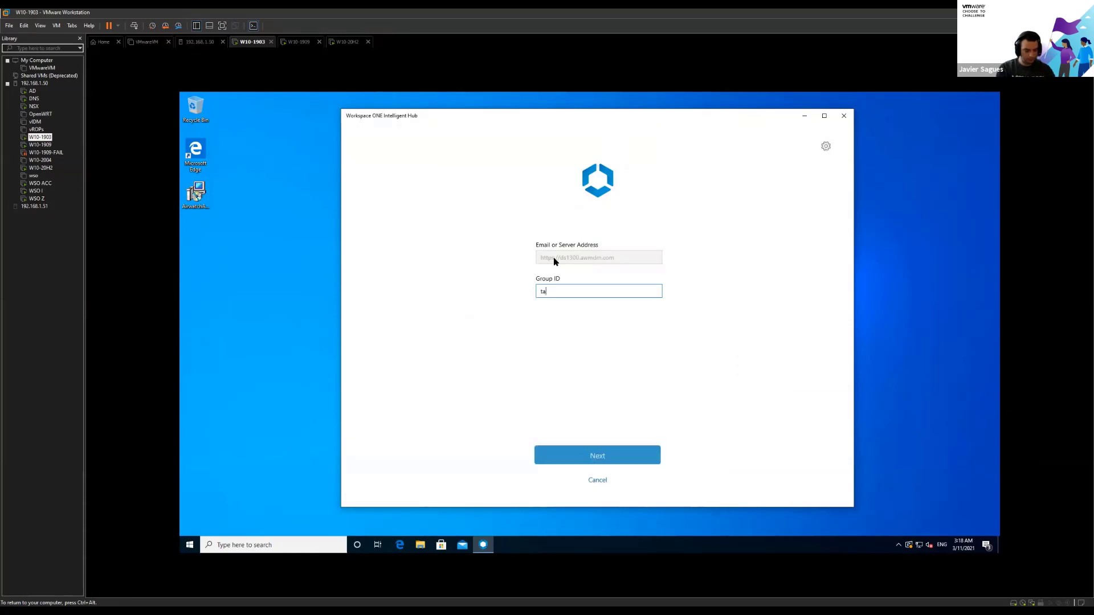
{"action": "key", "text": "BackSpace"}
{"action": "type", "text": "w10-tamlab"}
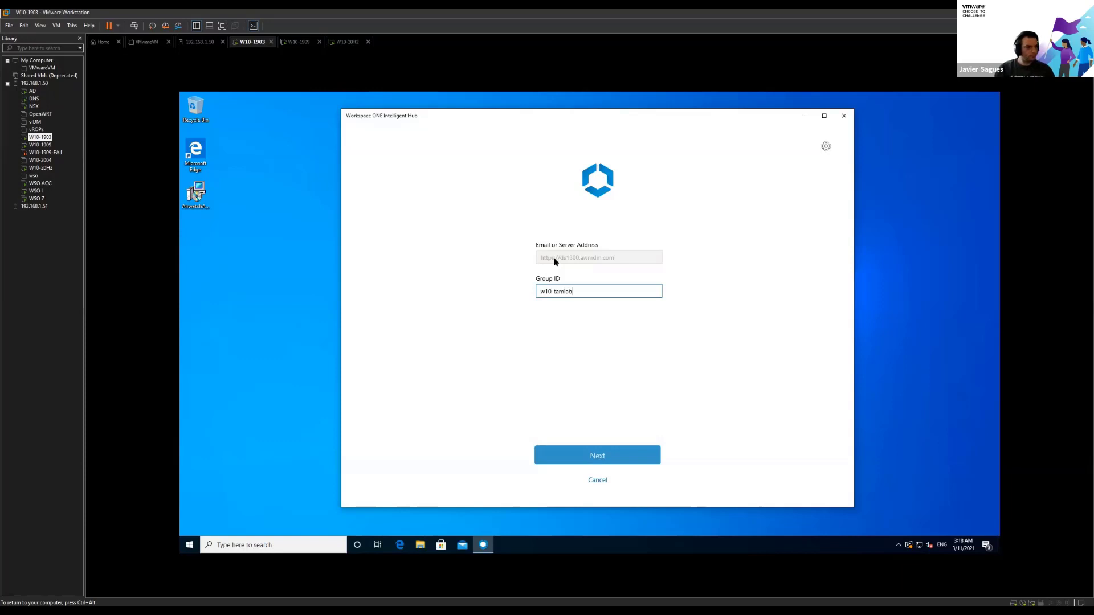
{"action": "key", "text": "Return"}
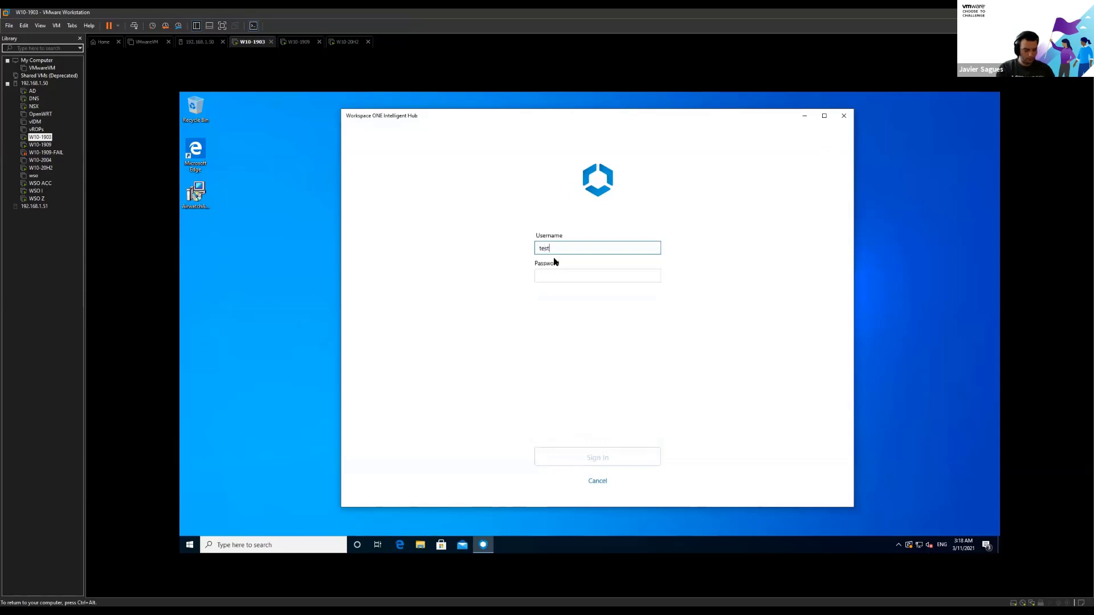
Sign in to Intelligent Hub as testlab with the account password to start enrollment
{"action": "key", "text": "Tab"}
{"action": "type", "text": "••"}
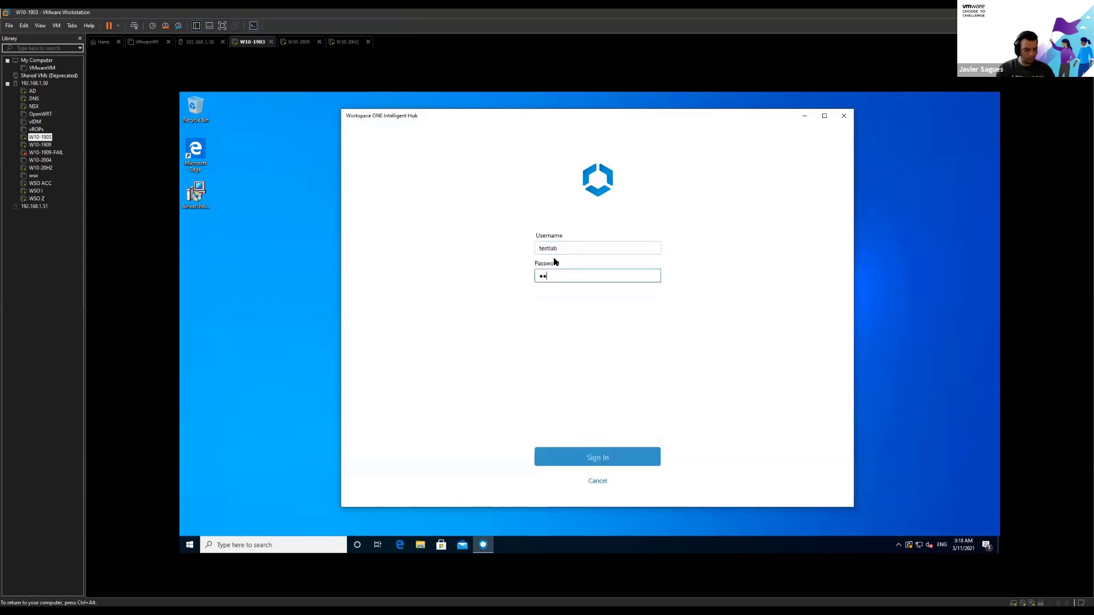
{"action": "key", "text": "Return"}
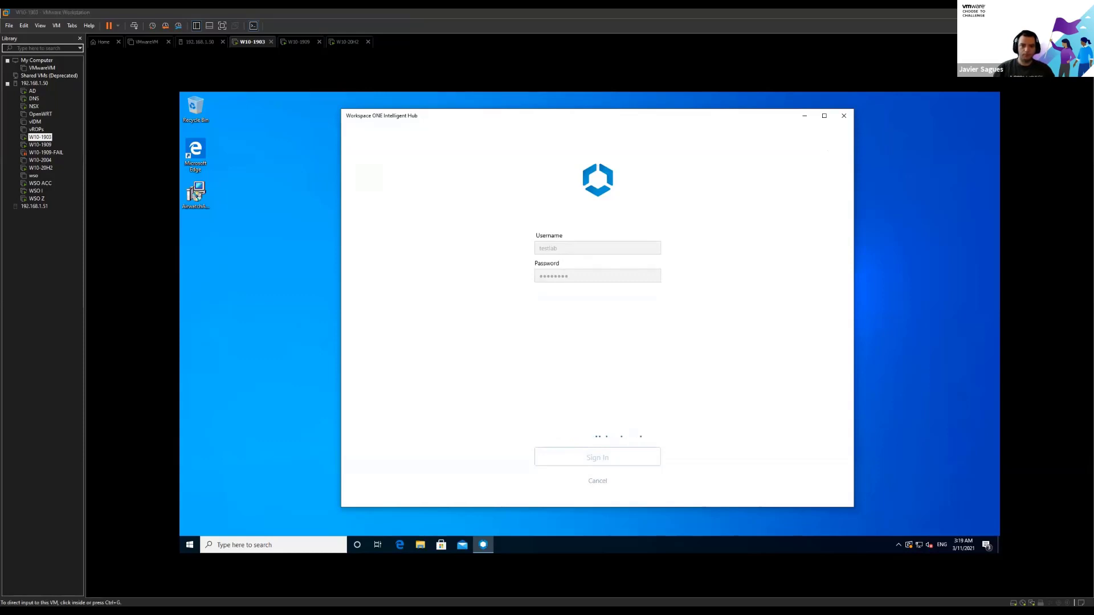
Switch to the Workspace ONE UEM console, list the managed devices and refresh the list to check the new device's enrollment
{"action": "key", "text": "alt+Tab"}
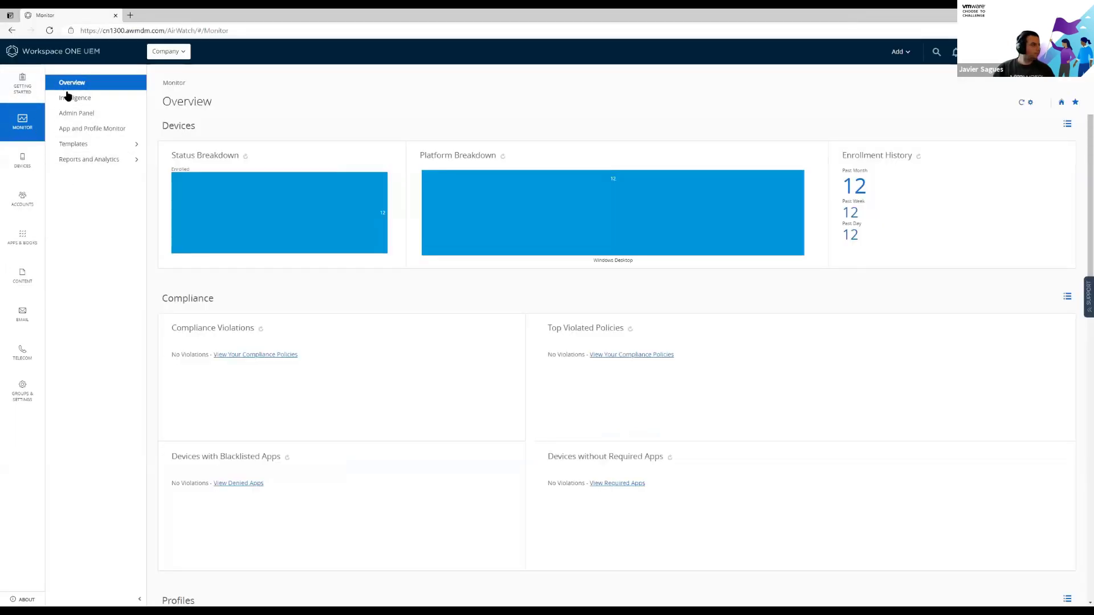
{"action": "left_click", "coordinate": [22, 160]}
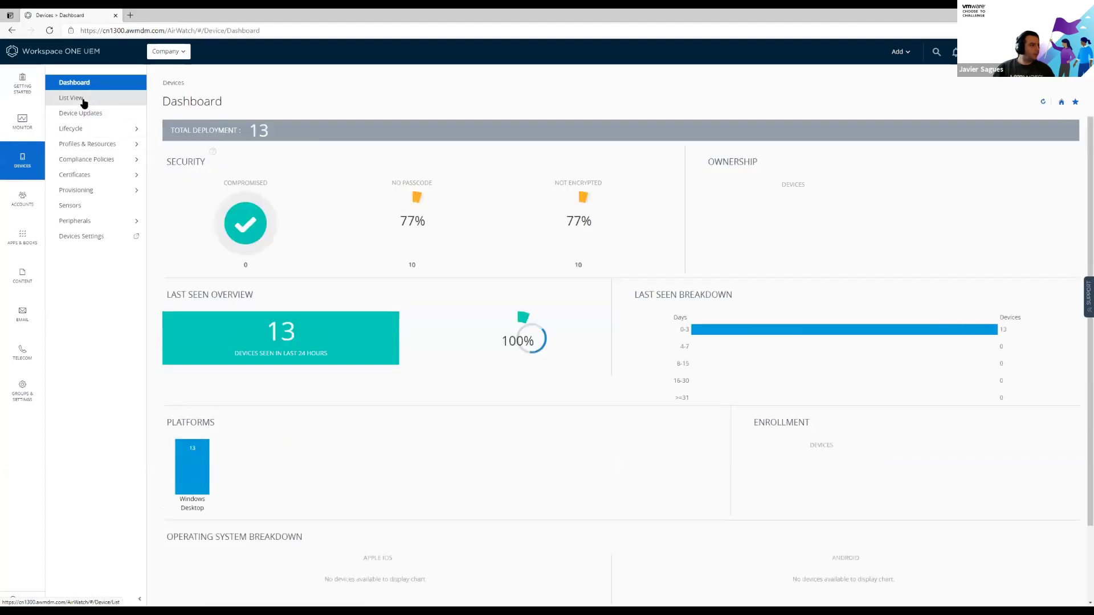
{"action": "left_click", "coordinate": [83, 100]}
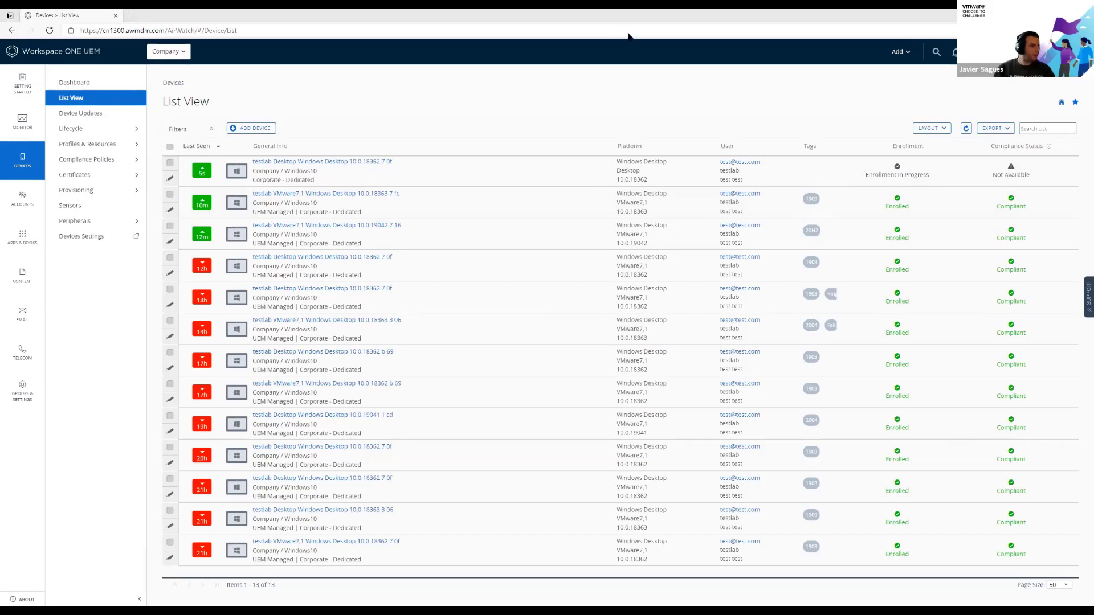
{"action": "left_click", "coordinate": [966, 129]}
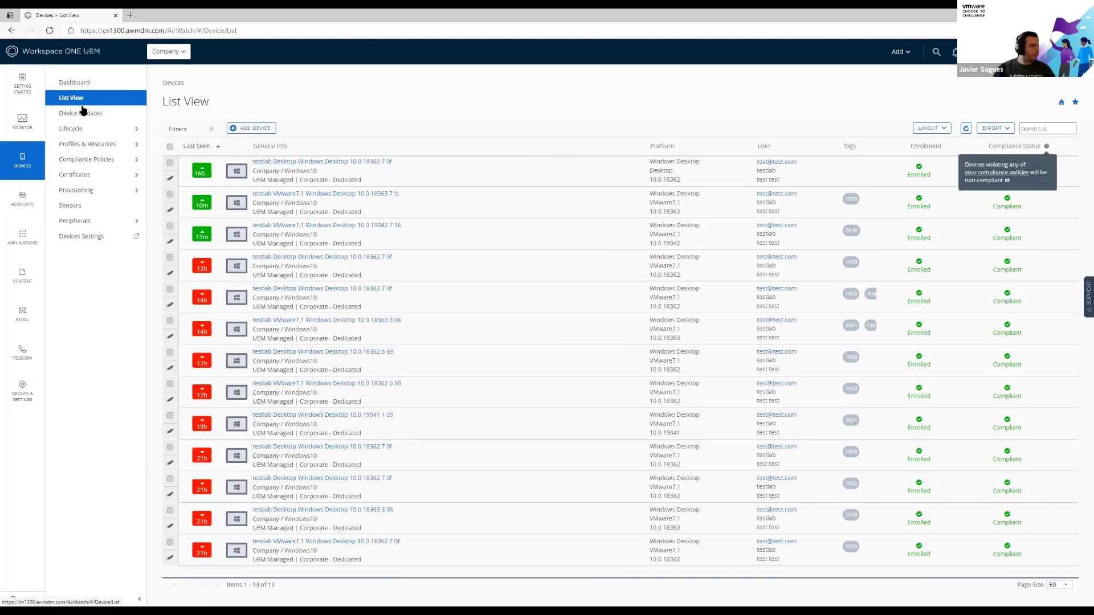
Review the Custom Settings payload of the W10-1909 device profile, then close the profile without changes
{"action": "left_click", "coordinate": [85, 144]}
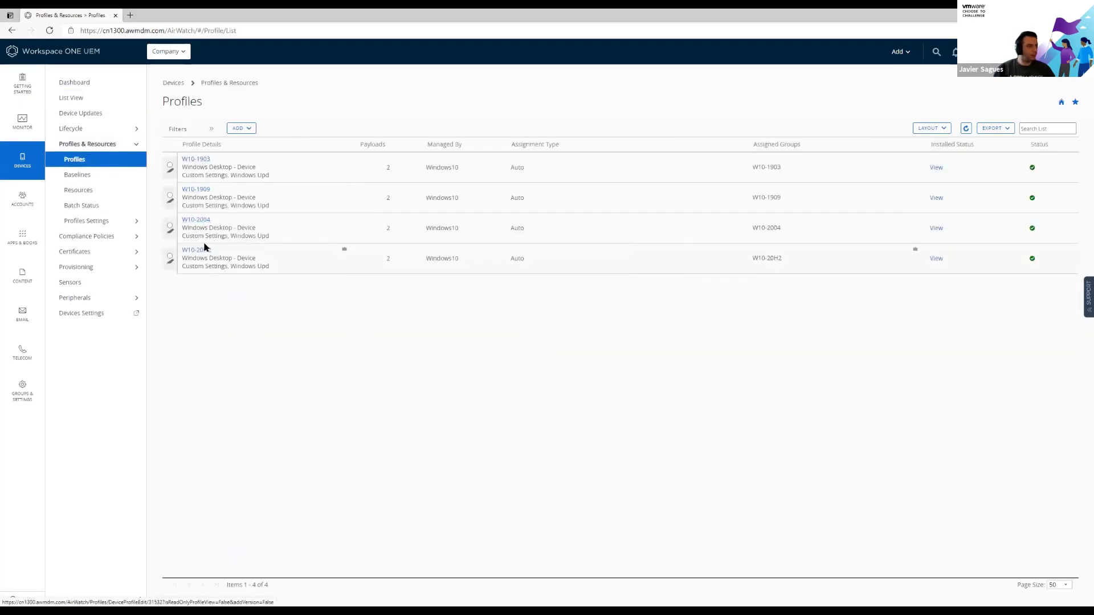
{"action": "left_click", "coordinate": [196, 190]}
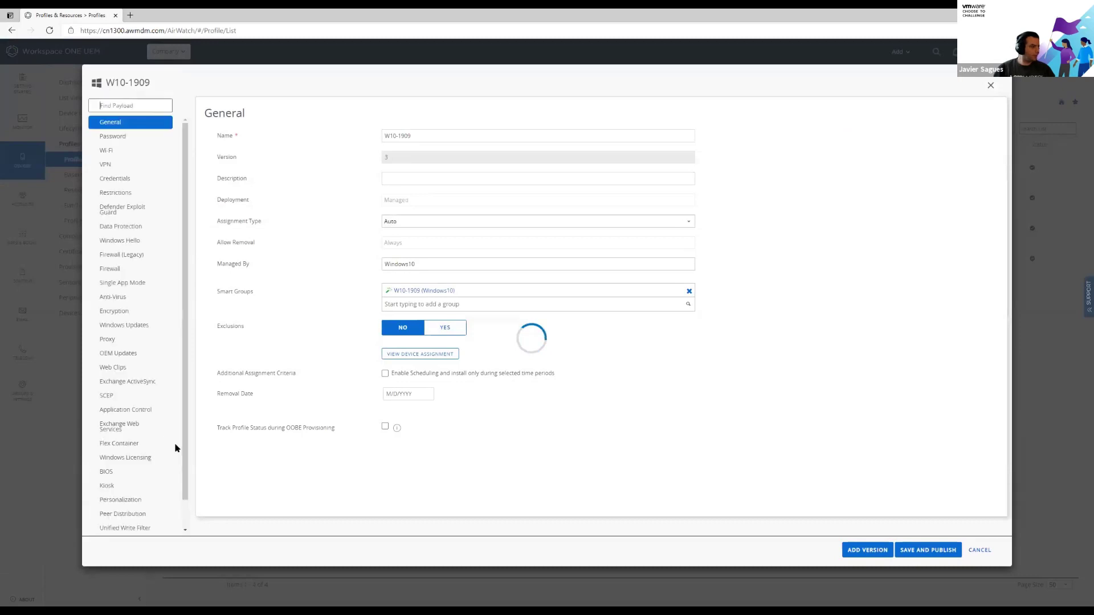
{"action": "left_click", "coordinate": [122, 467]}
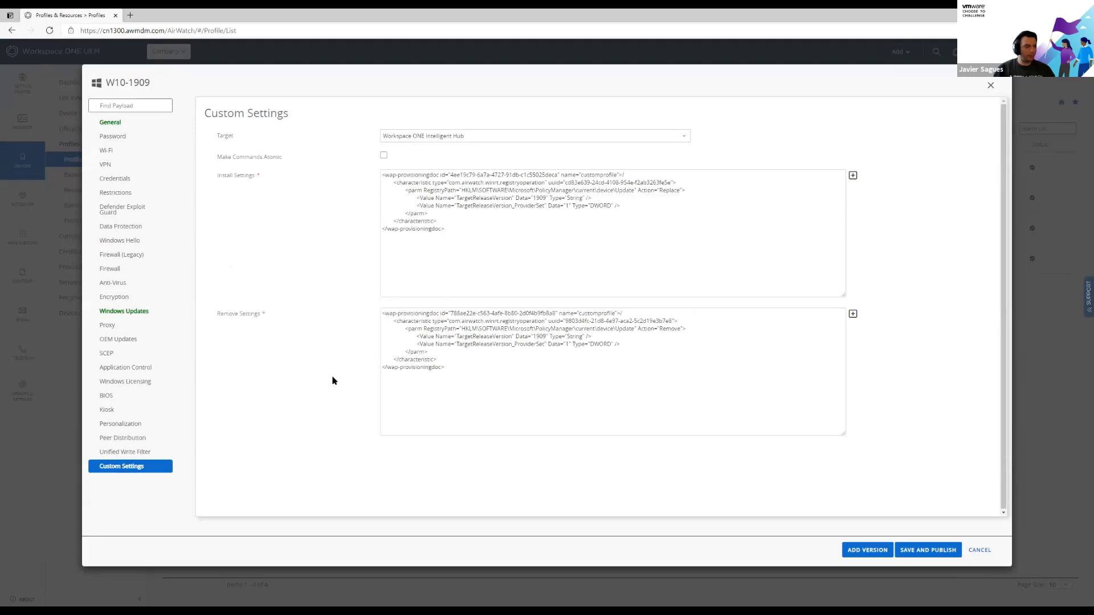
{"action": "left_click", "coordinate": [991, 85]}
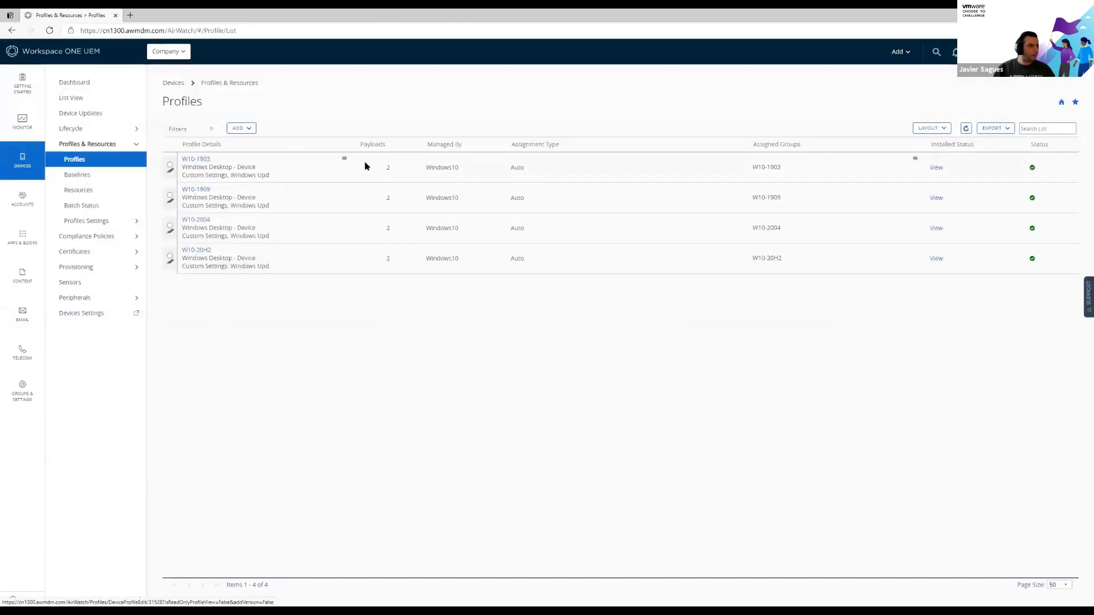
Open the details of the most recently seen testlab device in the device list and assign it the 1903 tag
{"action": "left_click", "coordinate": [83, 114]}
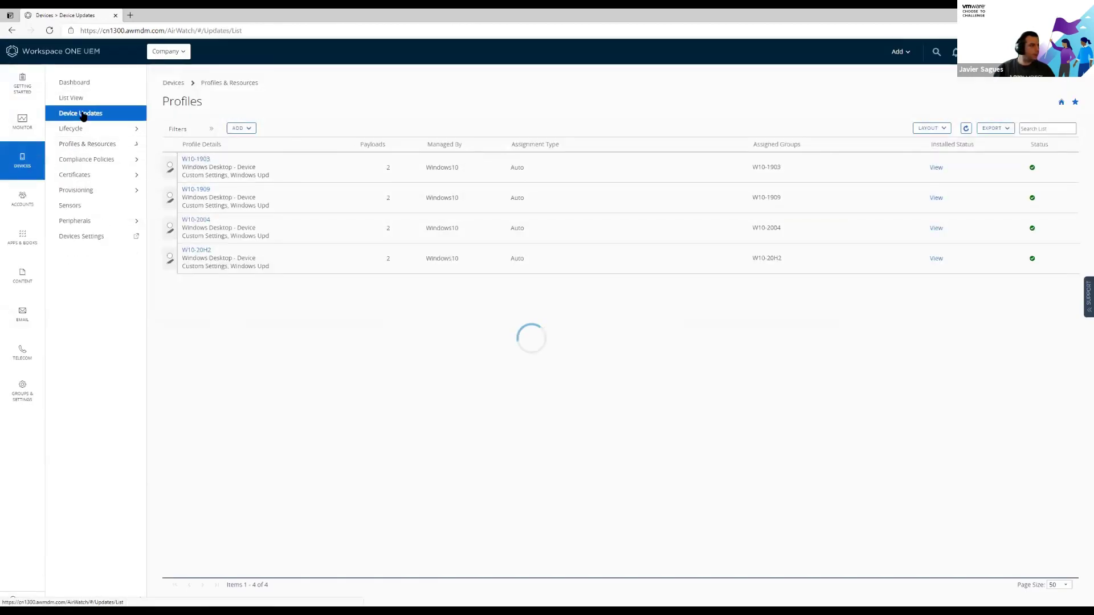
{"action": "left_click", "coordinate": [97, 103]}
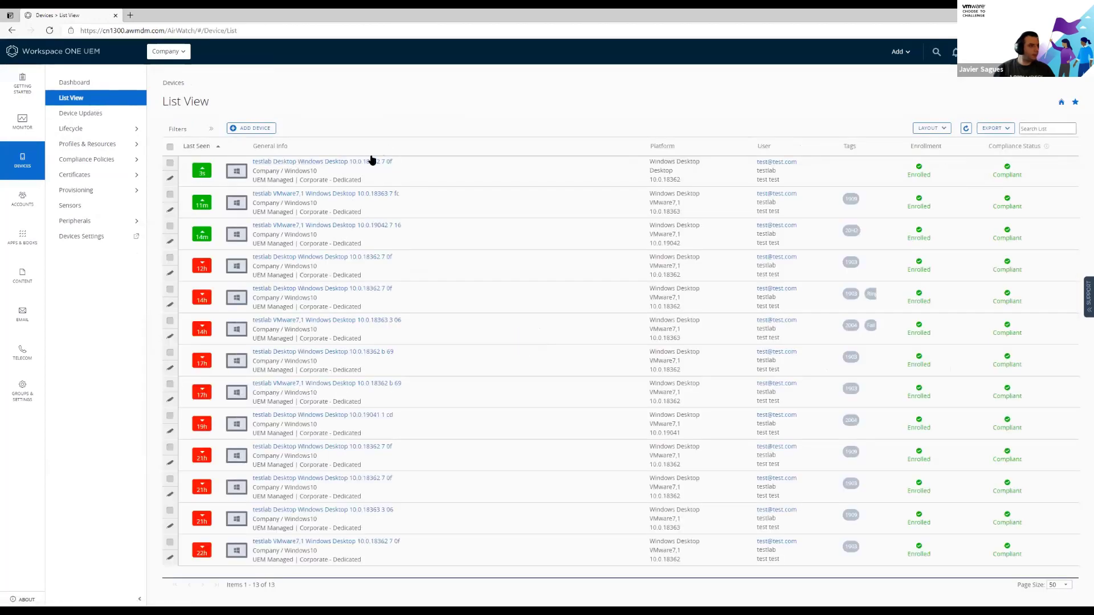
{"action": "left_click", "coordinate": [377, 162]}
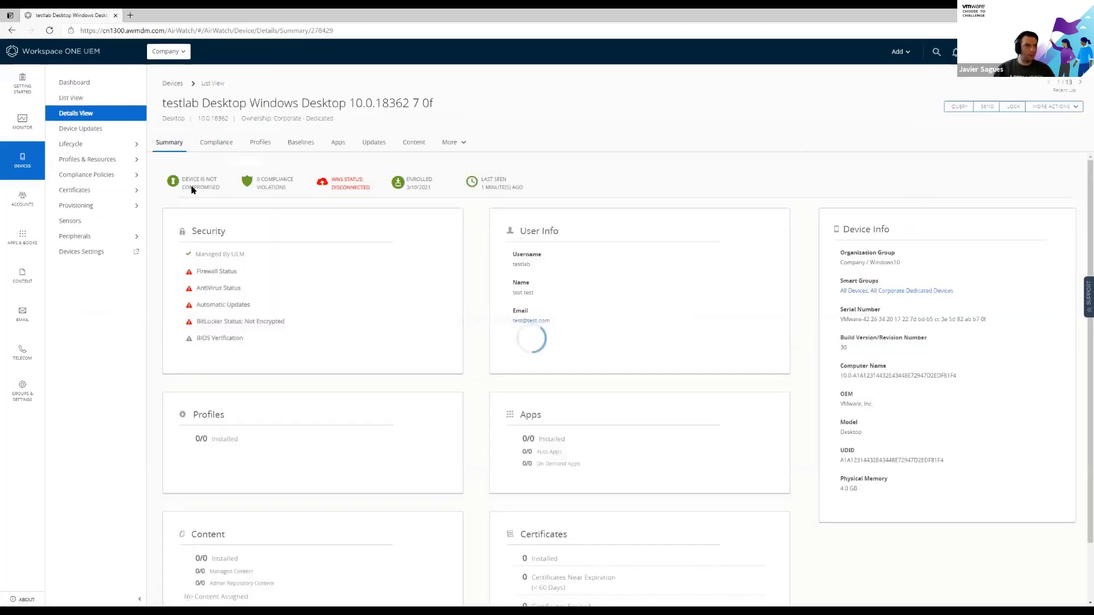
{"action": "left_click", "coordinate": [1055, 108]}
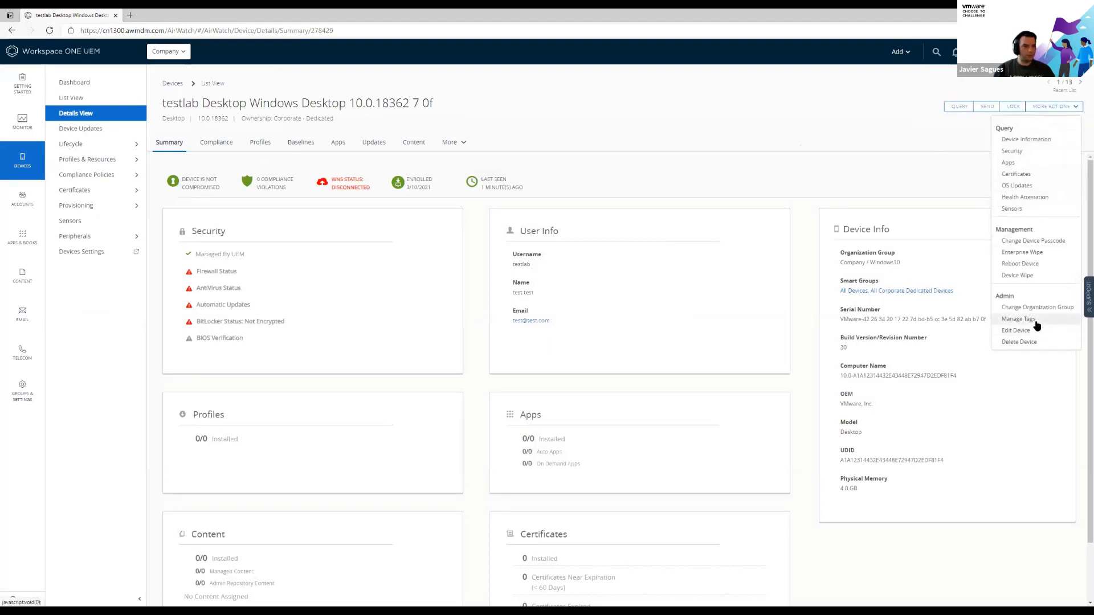
{"action": "left_click", "coordinate": [1032, 320]}
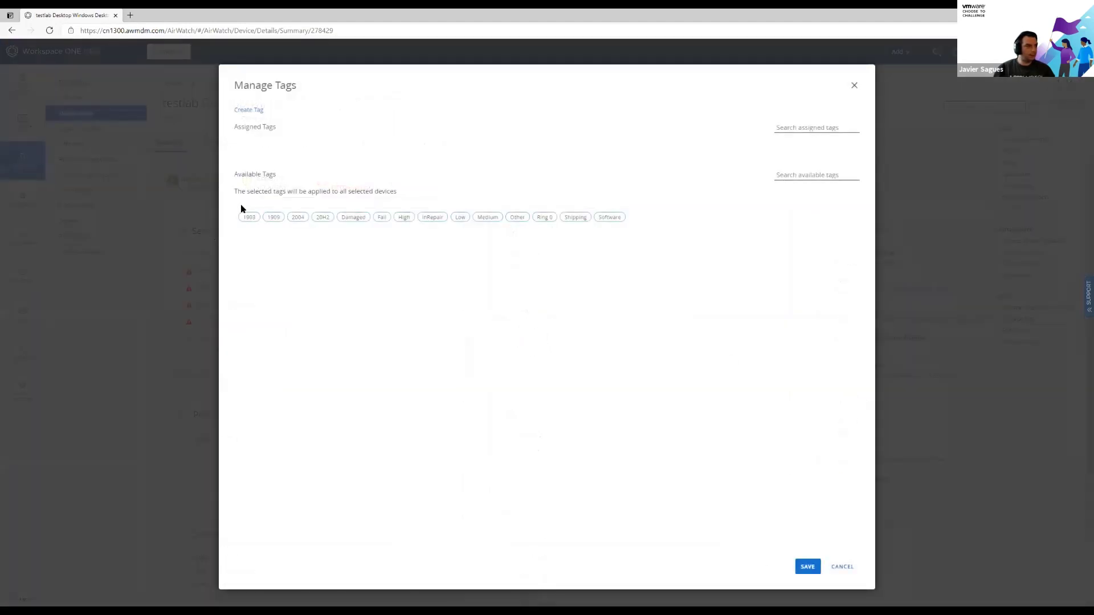
{"action": "left_click", "coordinate": [249, 218]}
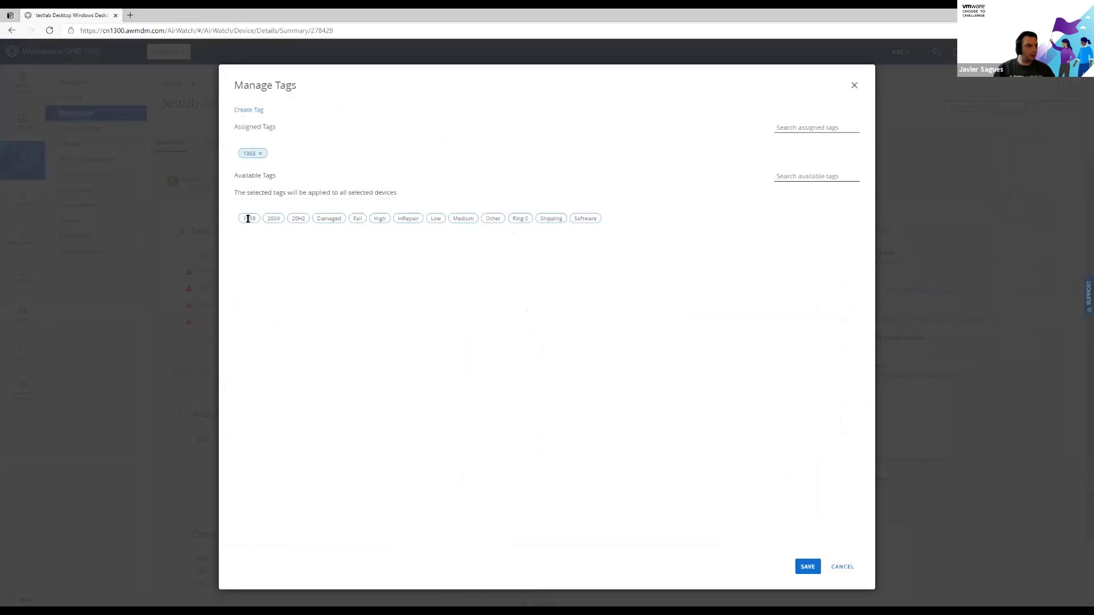
{"action": "left_click", "coordinate": [805, 568]}
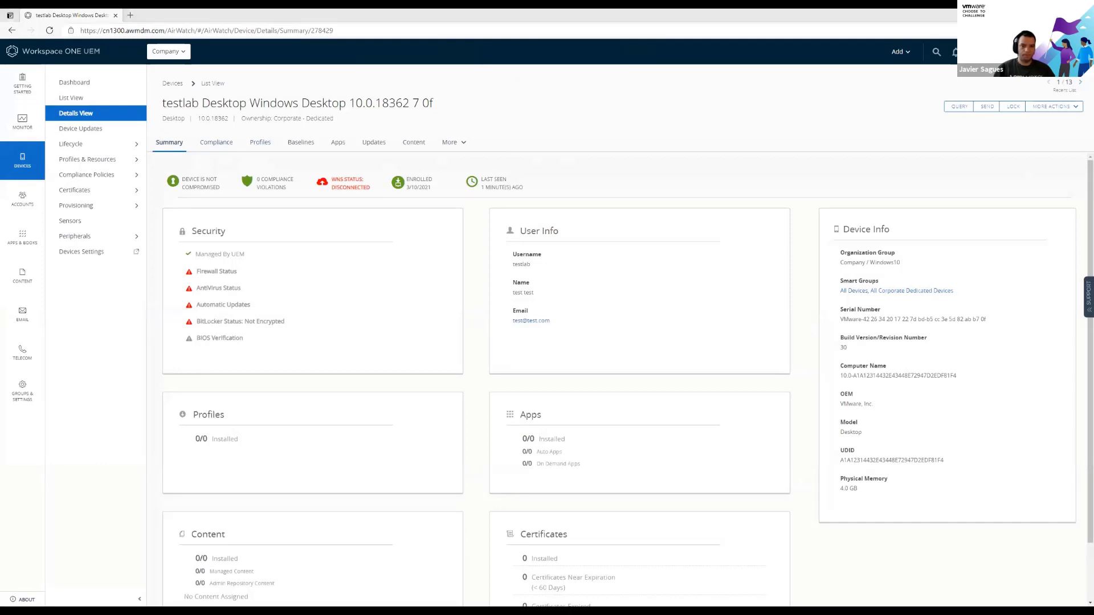
Switch back to the W10-1903 virtual machine and launch Registry Editor, allowing it to make changes to the device
{"action": "key", "text": "alt+Tab"}
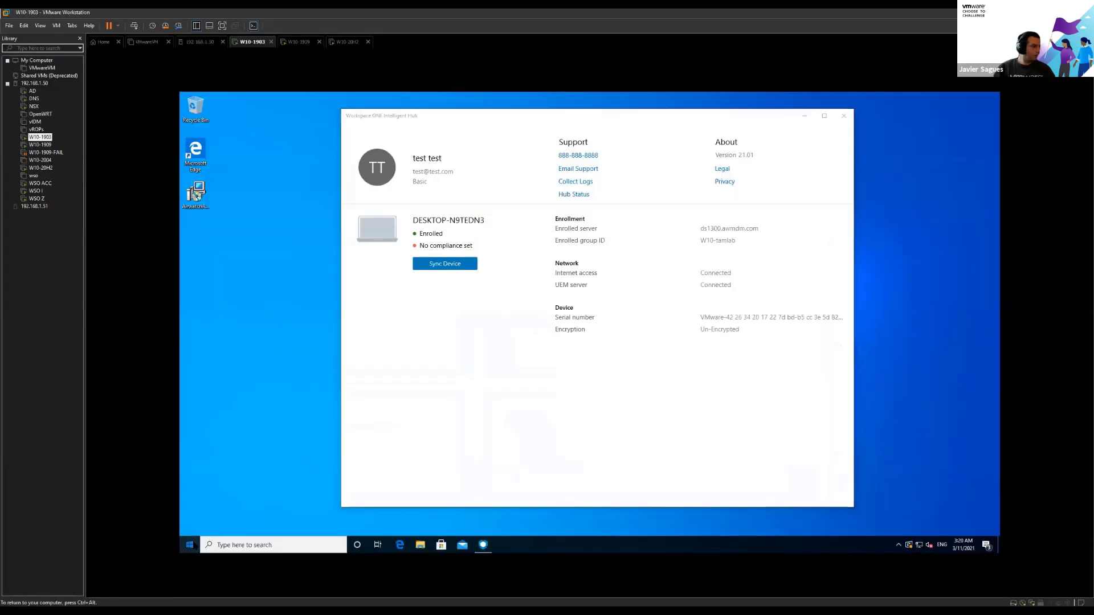
{"action": "left_click", "coordinate": [190, 545]}
{"action": "type", "text": "rege"}
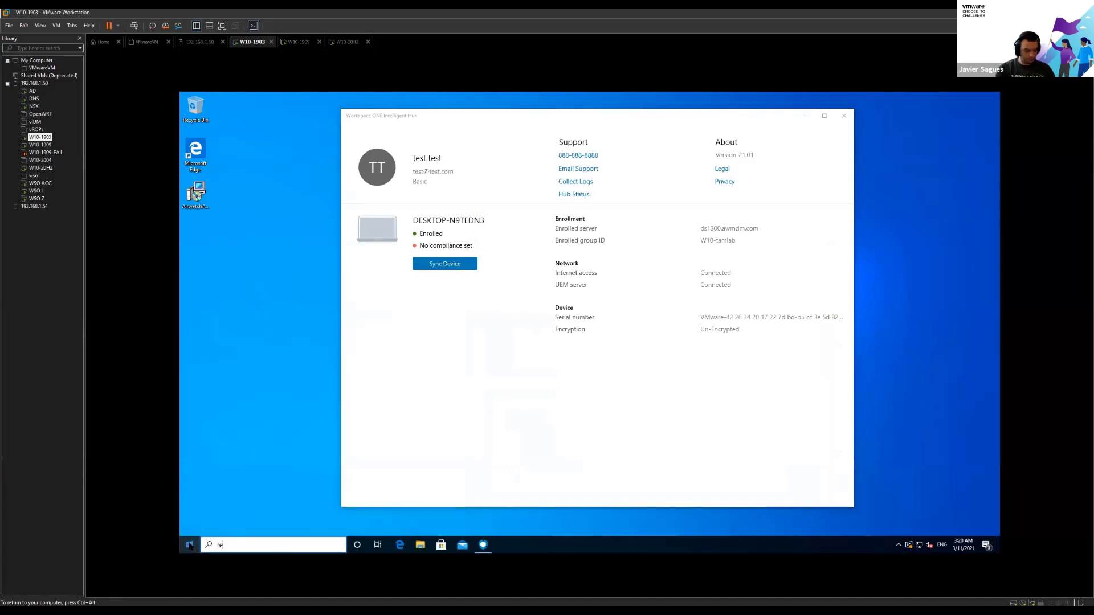
{"action": "type", "text": "dit"}
{"action": "key", "text": "Return"}
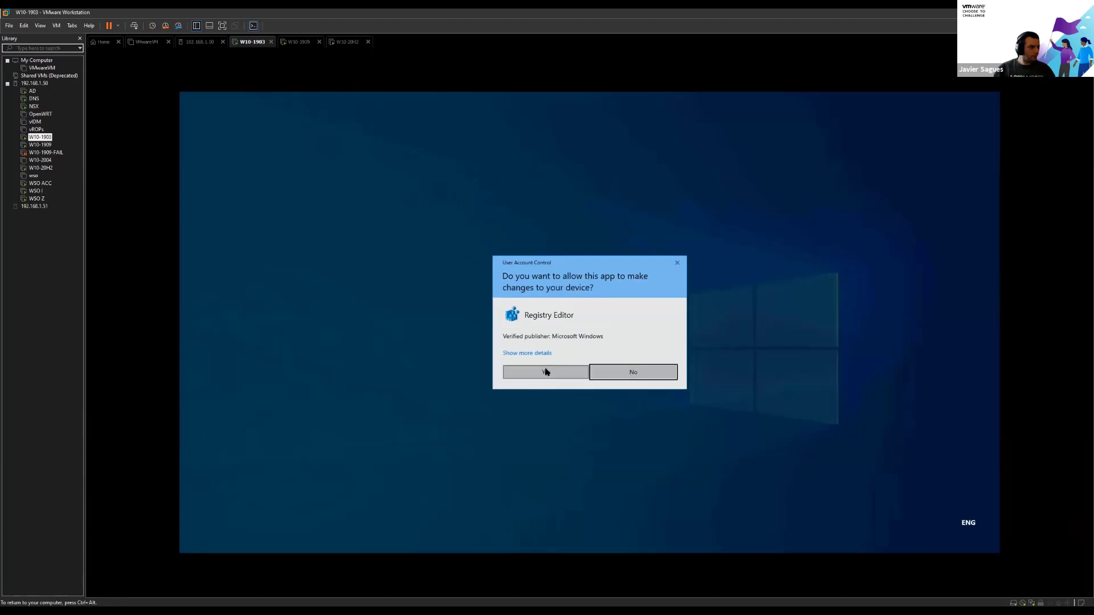
{"action": "left_click", "coordinate": [545, 371]}
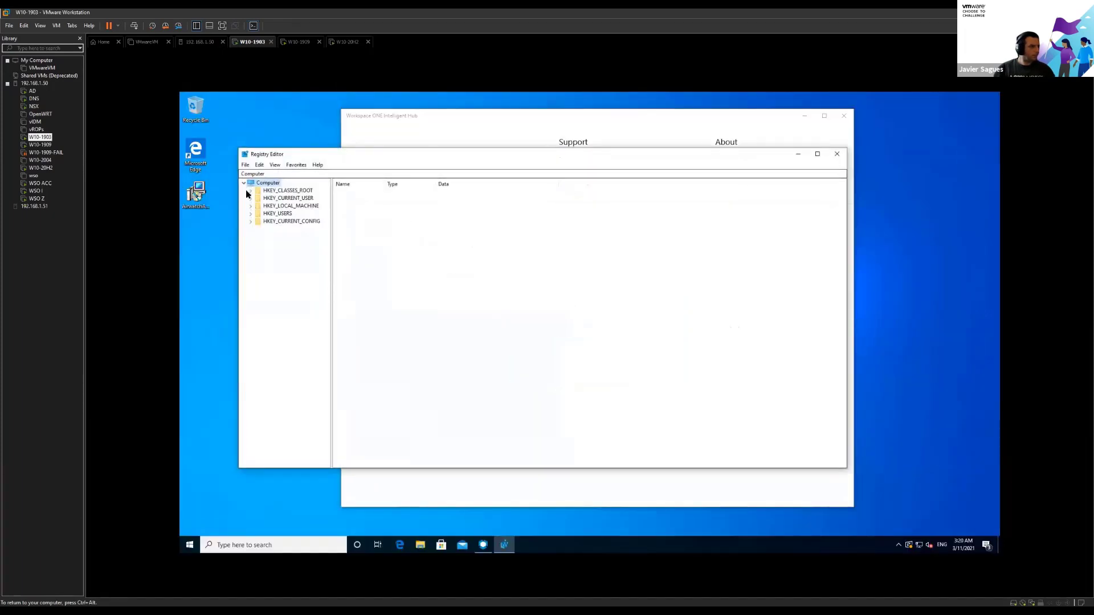
Check the update policy values in the registry under HKEY_LOCAL_MACHINE\SOFTWARE\Microsoft\PolicyManager\current\device\Update
{"action": "left_click", "coordinate": [251, 191]}
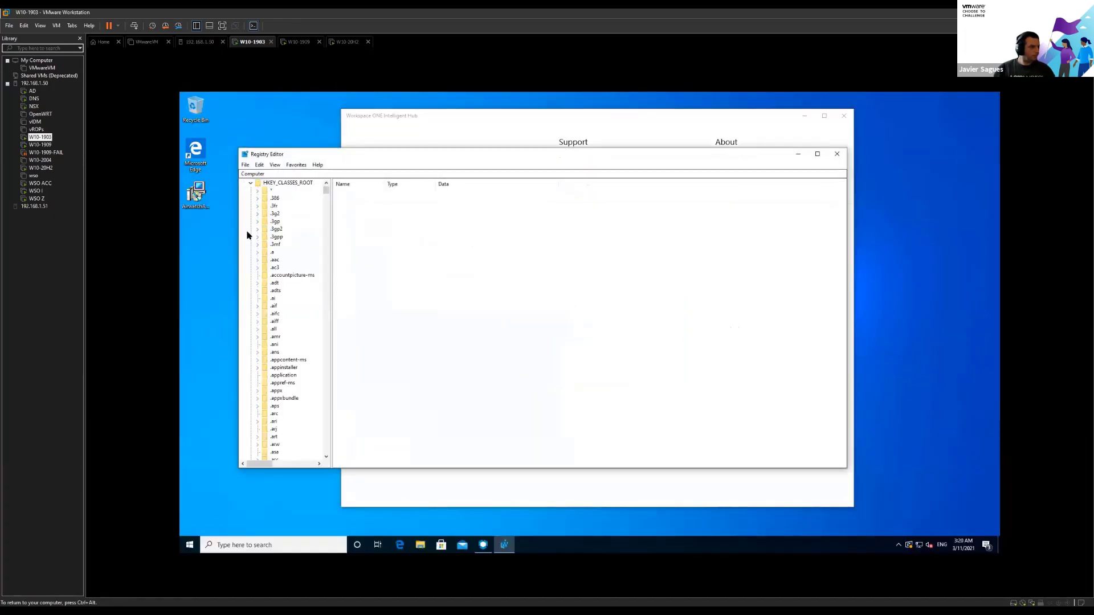
{"action": "left_click", "coordinate": [251, 182]}
{"action": "double_click", "coordinate": [301, 206]}
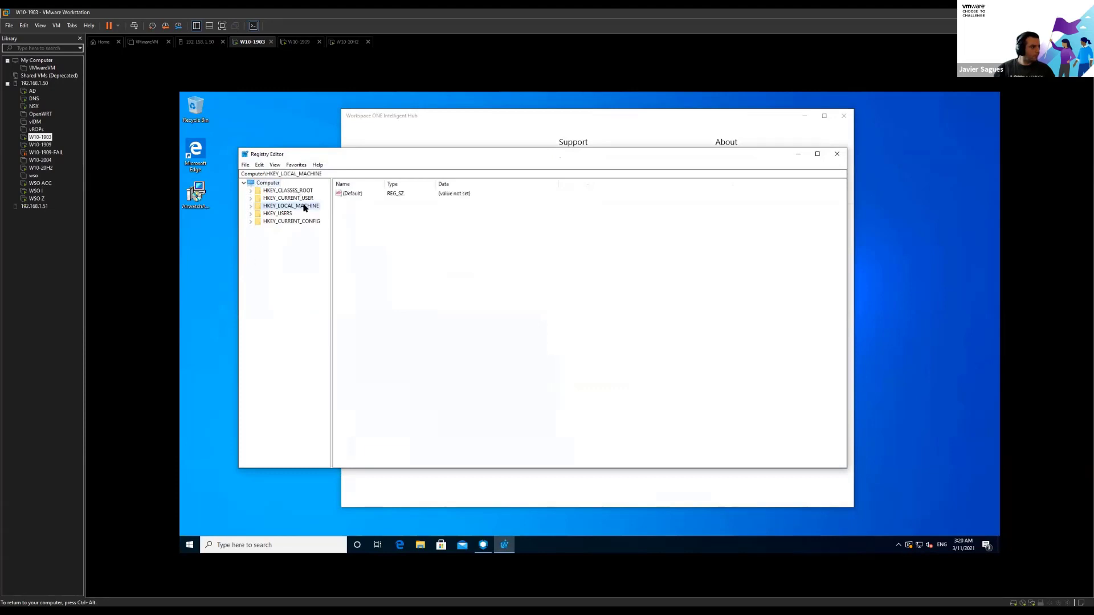
{"action": "double_click", "coordinate": [283, 245]}
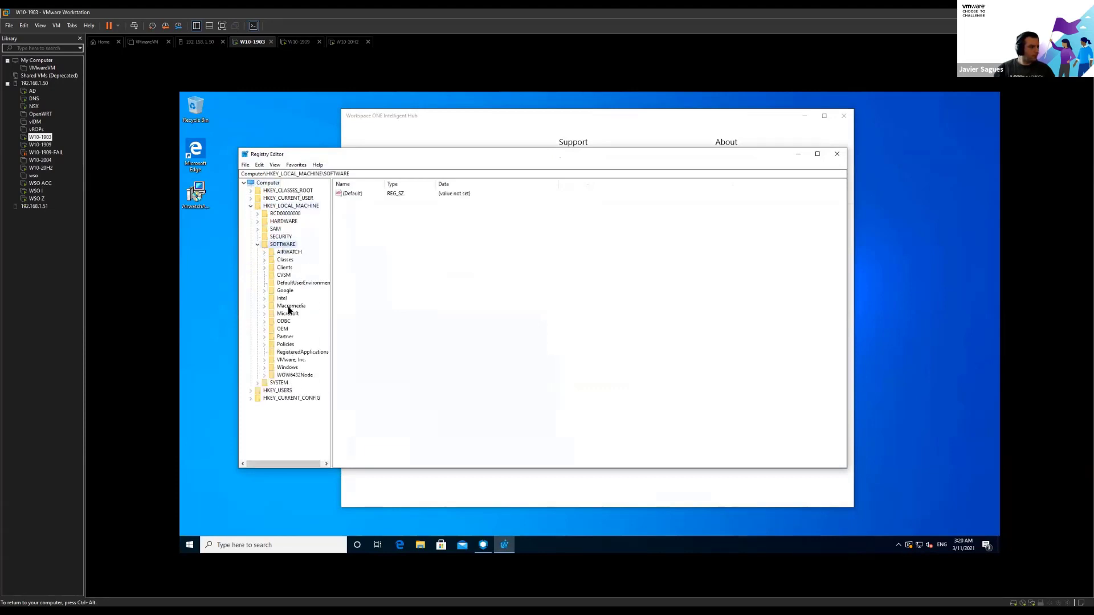
{"action": "double_click", "coordinate": [288, 313]}
{"action": "key", "text": "p"}
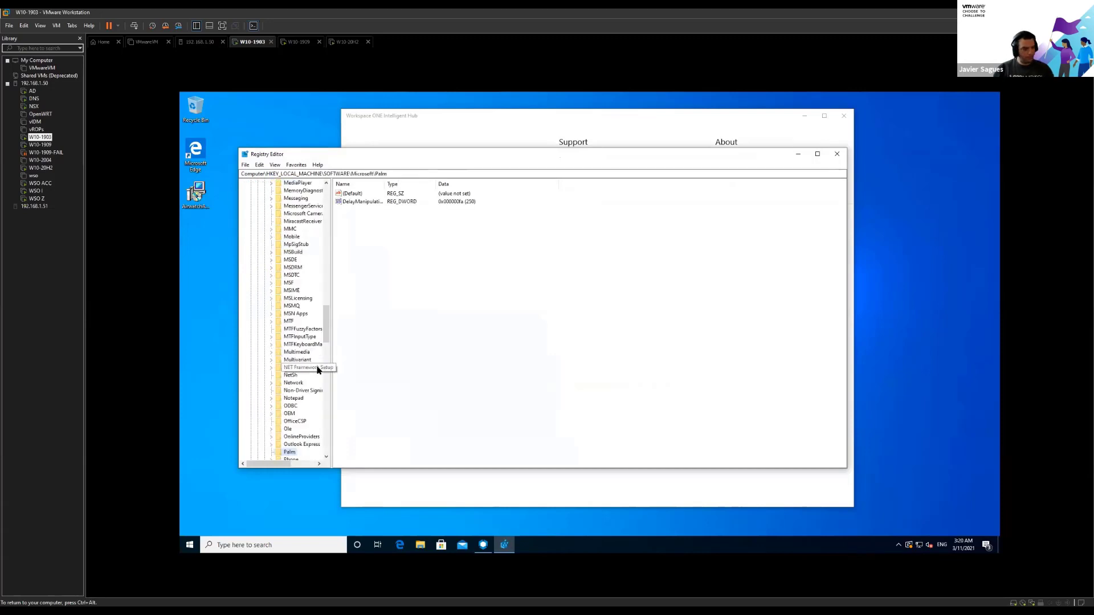
{"action": "scroll", "coordinate": [317, 373], "scroll_direction": "down", "scroll_amount": 6}
{"action": "scroll", "coordinate": [317, 376], "scroll_direction": "down", "scroll_amount": 2}
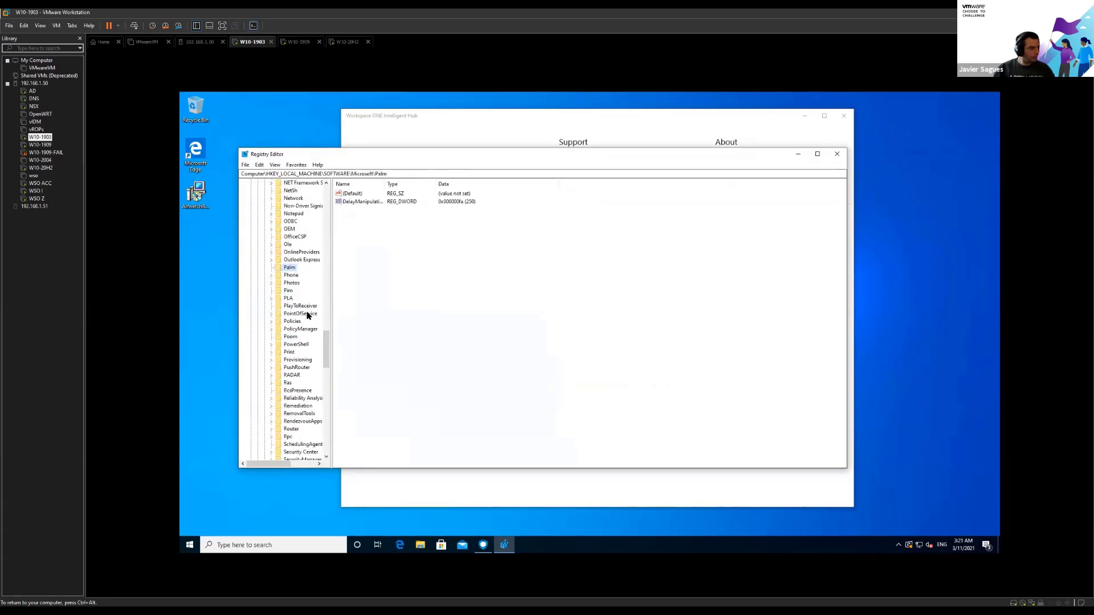
{"action": "double_click", "coordinate": [302, 328]}
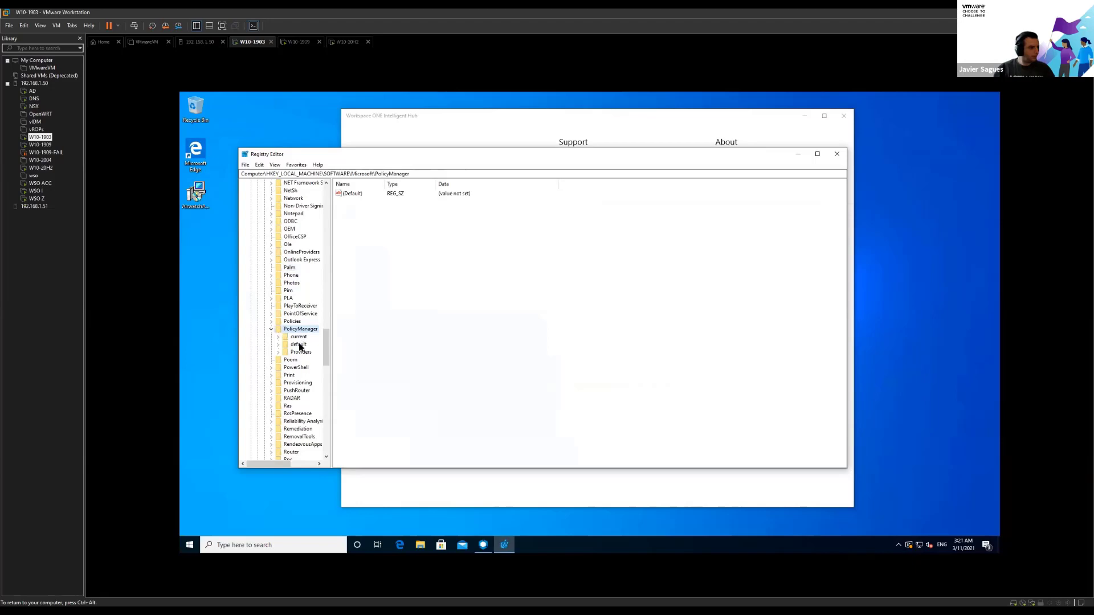
{"action": "double_click", "coordinate": [297, 338]}
{"action": "double_click", "coordinate": [308, 344]}
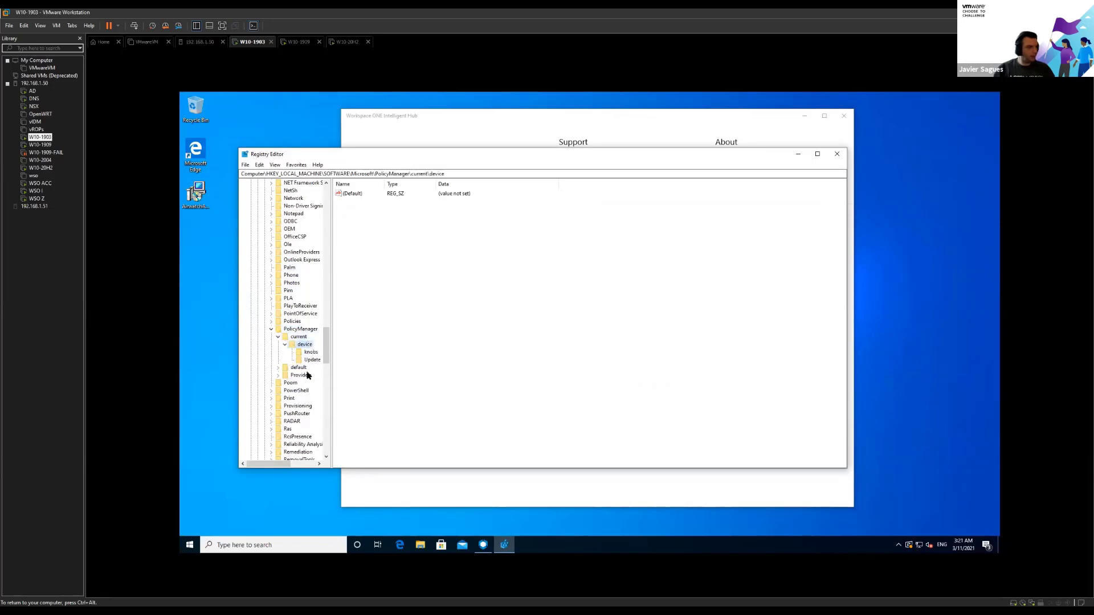
{"action": "left_click", "coordinate": [310, 360]}
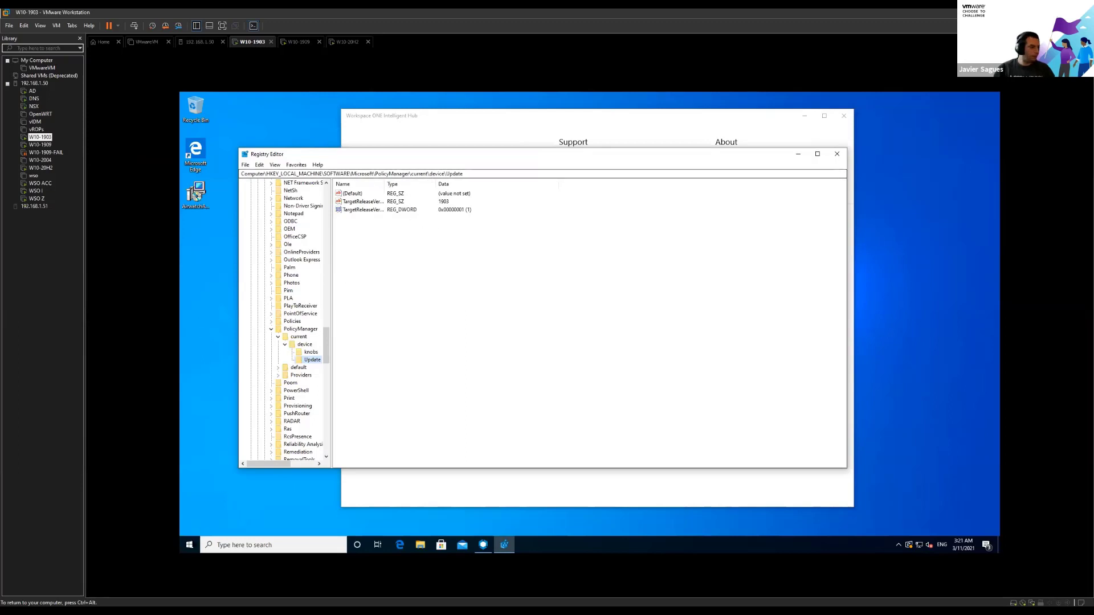
Open the Windows Update settings, review the pending updates, and restart the virtual machine immediately to finish installing them
{"action": "left_click", "coordinate": [190, 545]}
{"action": "type", "text": "wind"}
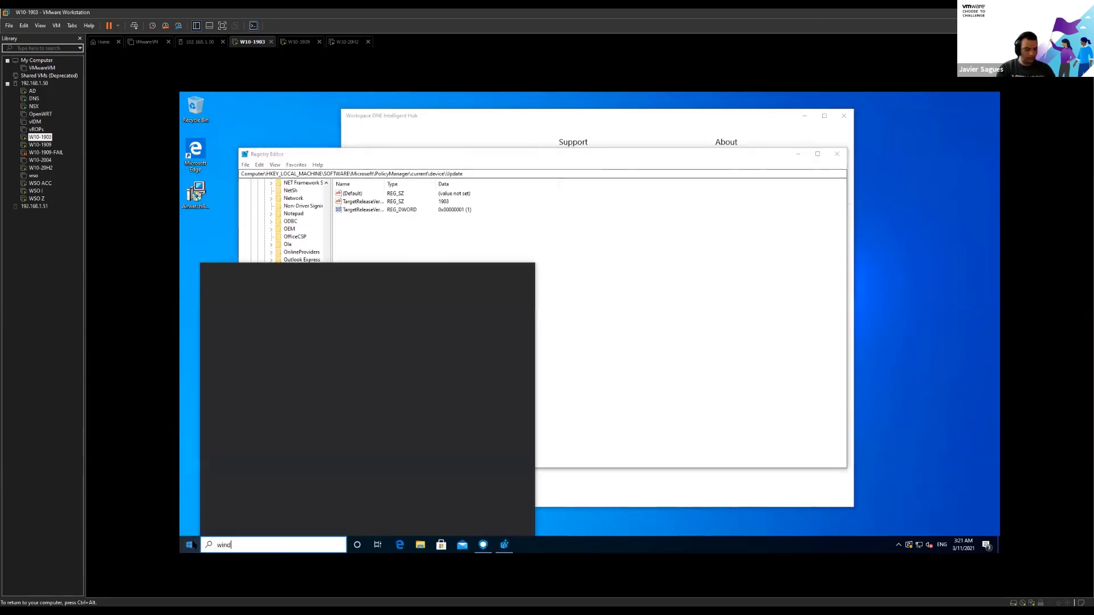
{"action": "type", "text": "ows"}
{"action": "key", "text": "Return"}
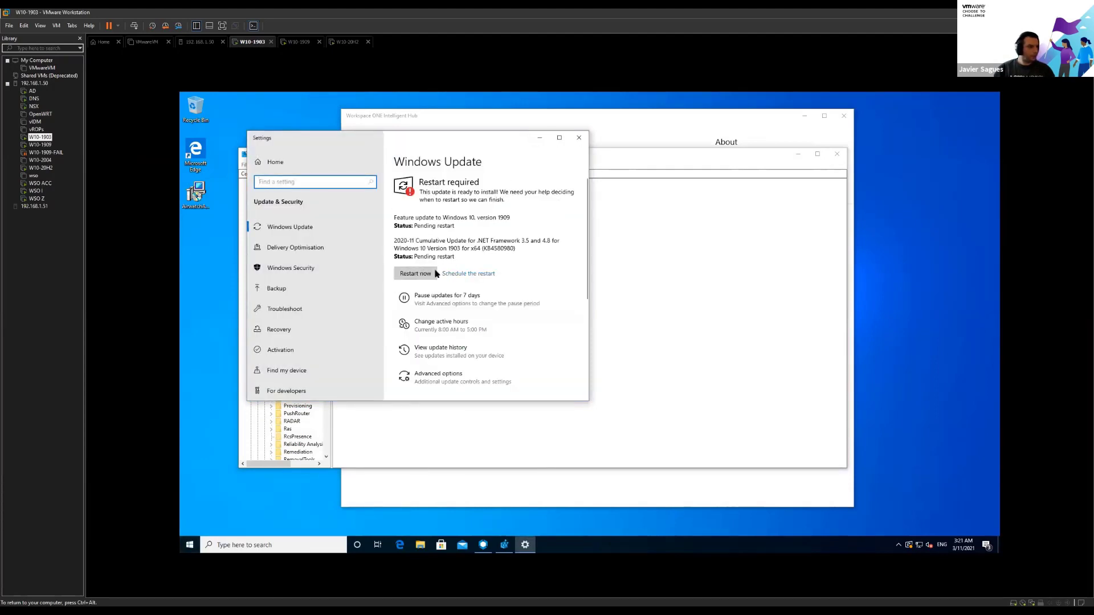
{"action": "left_click", "coordinate": [444, 237]}
{"action": "left_click_drag", "start_coordinate": [411, 240], "coordinate": [519, 254]}
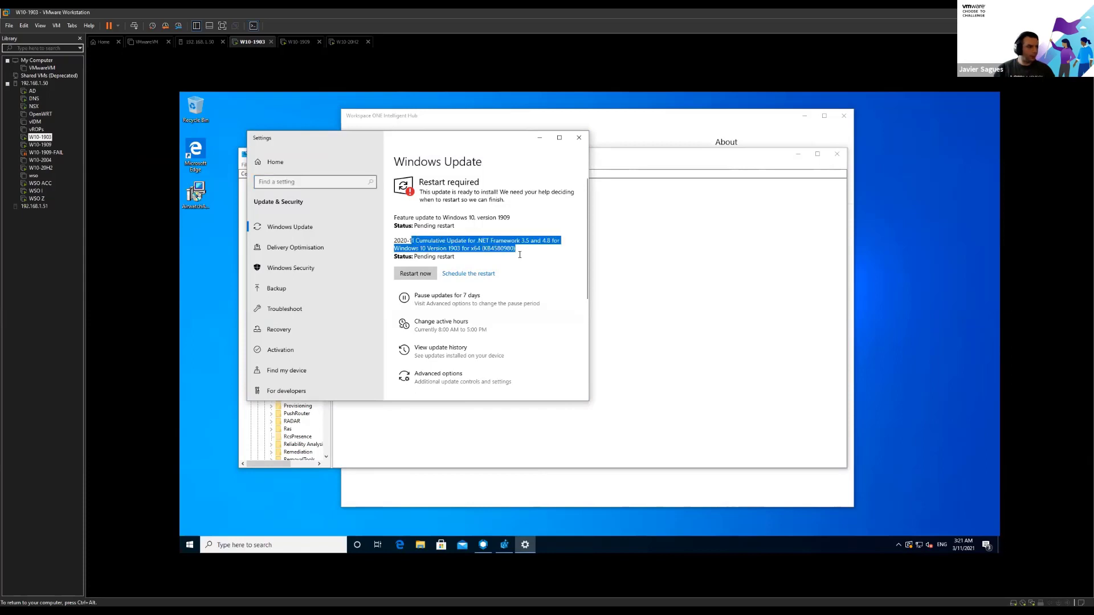
{"action": "left_click", "coordinate": [416, 274]}
{"action": "left_click", "coordinate": [409, 274]}
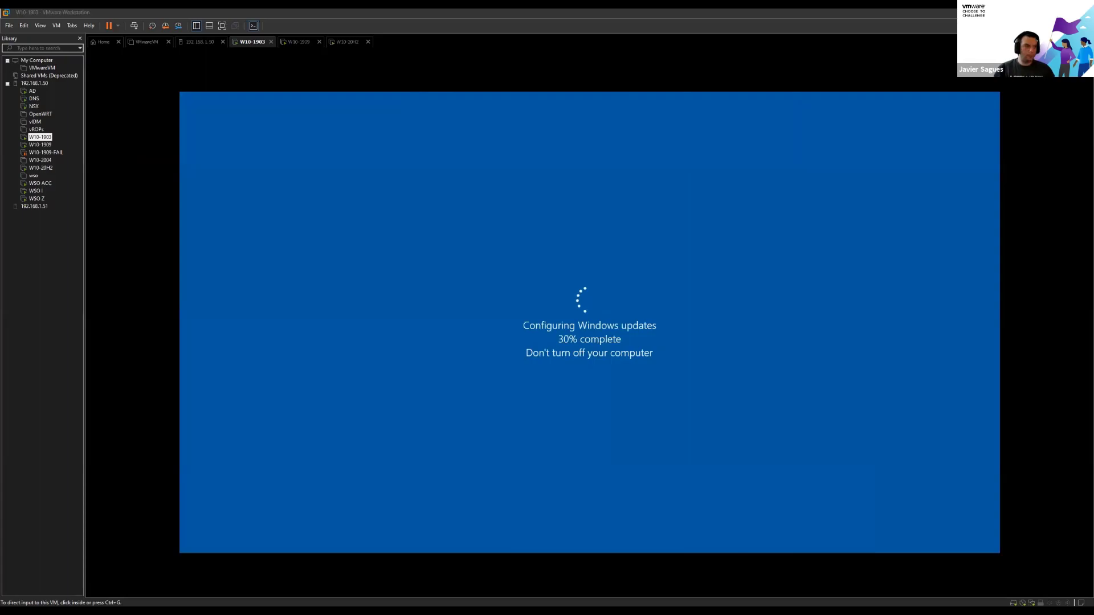
Switch to the Workspace ONE UEM console and view the profiles of the newly tagged testlab device
{"action": "key", "text": "alt+Tab"}
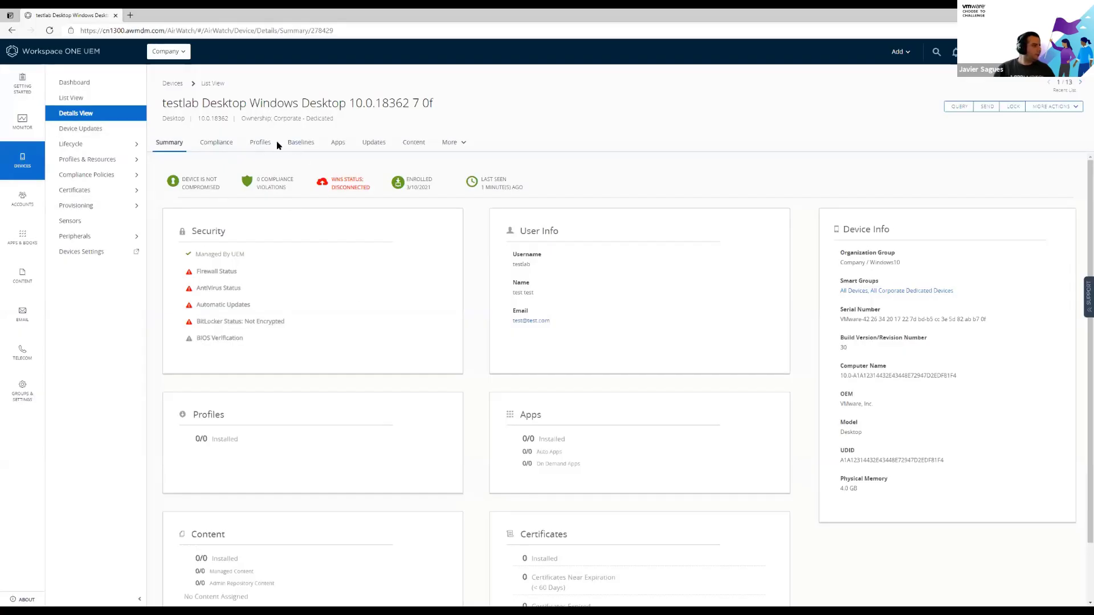
{"action": "left_click", "coordinate": [257, 144]}
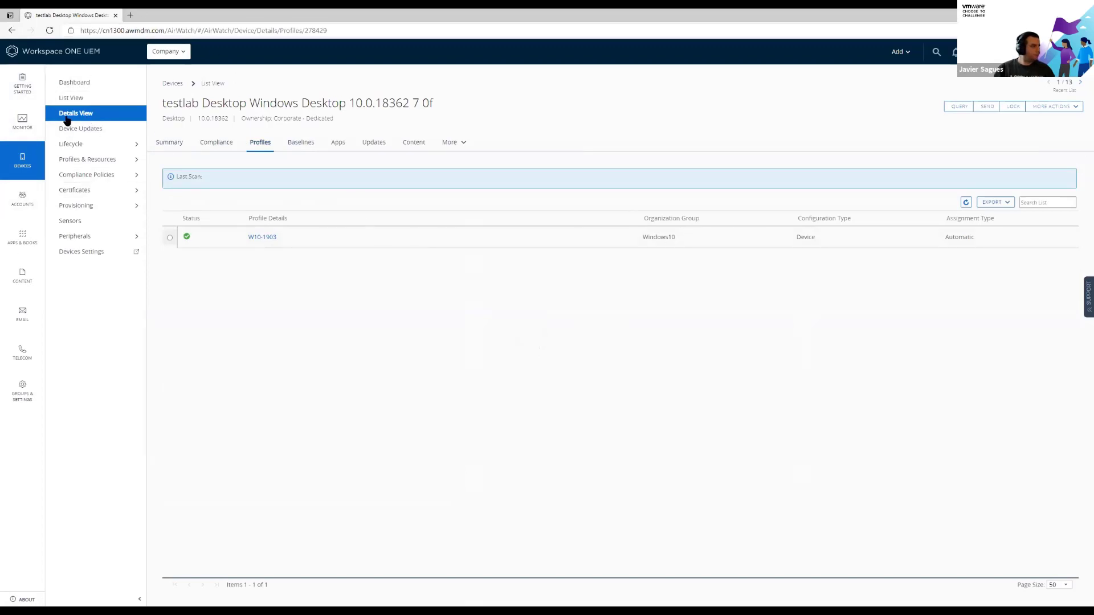
Open the testlab device last seen 12 hours ago, review its updates, and select the 2020-10 Security Update for Adobe Flash Player
{"action": "left_click", "coordinate": [71, 98]}
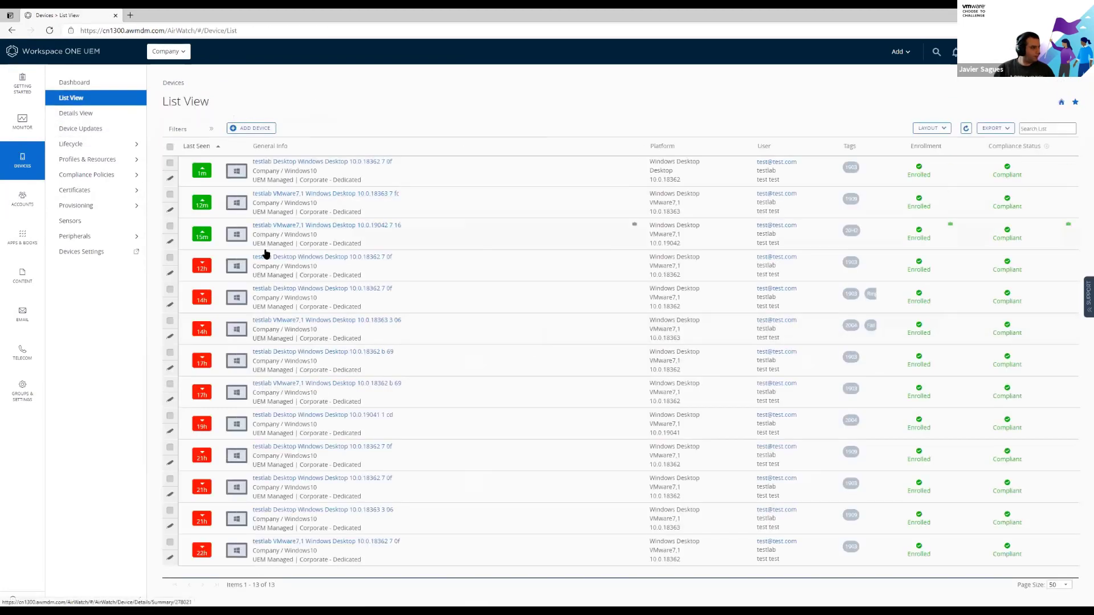
{"action": "left_click", "coordinate": [293, 257]}
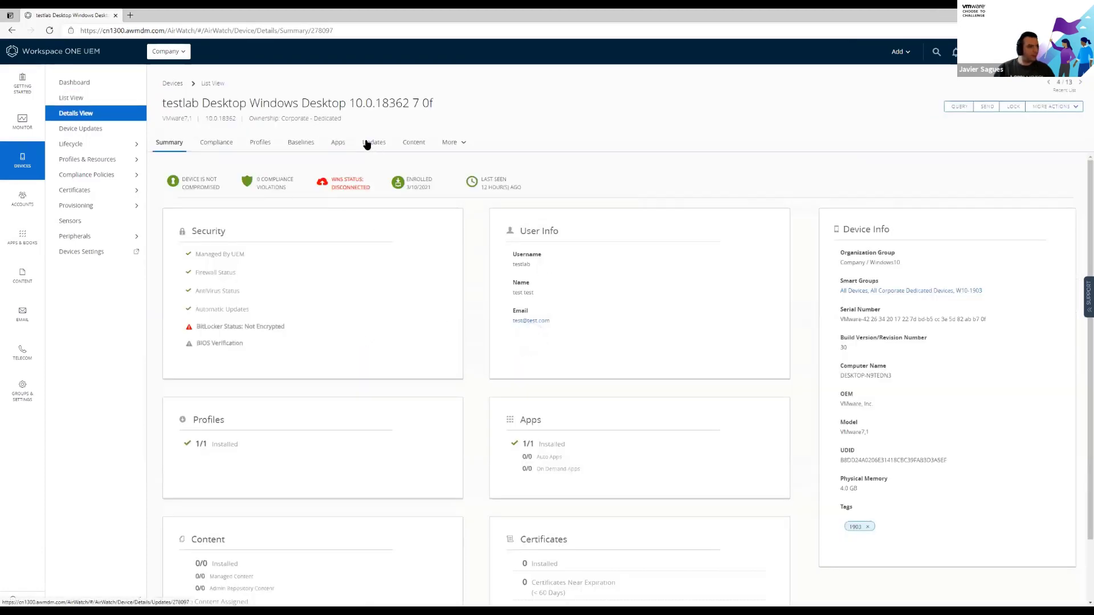
{"action": "left_click", "coordinate": [366, 145]}
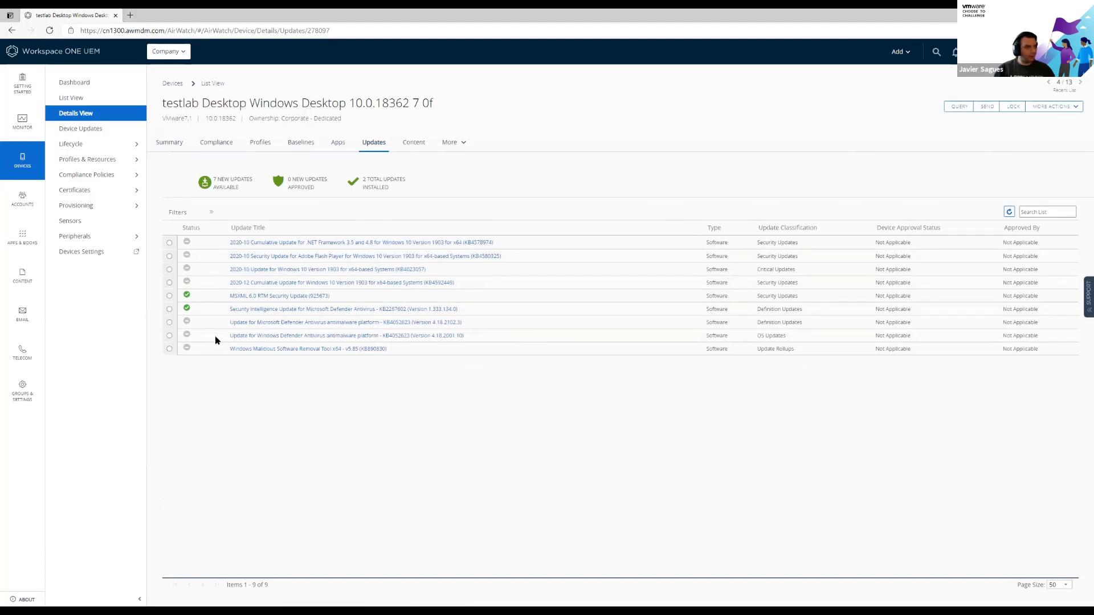
{"action": "left_click", "coordinate": [169, 257]}
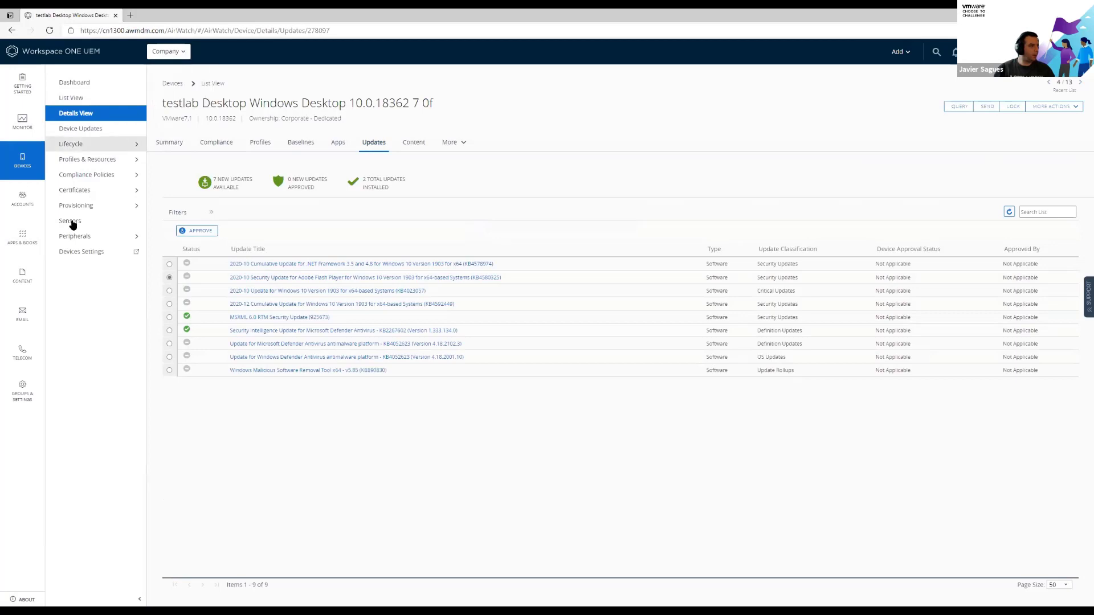
Choose the Company organization group, open its Windows device updates, and select the Microsoft Defender Antivirus update version 1.333.134.0
{"action": "left_click", "coordinate": [178, 49]}
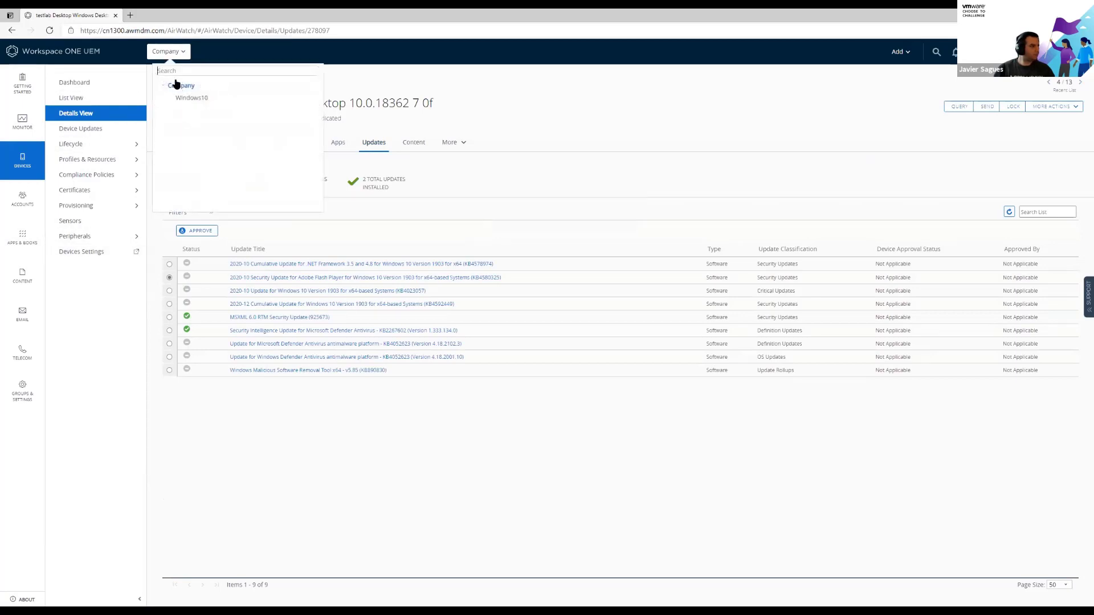
{"action": "left_click", "coordinate": [175, 86]}
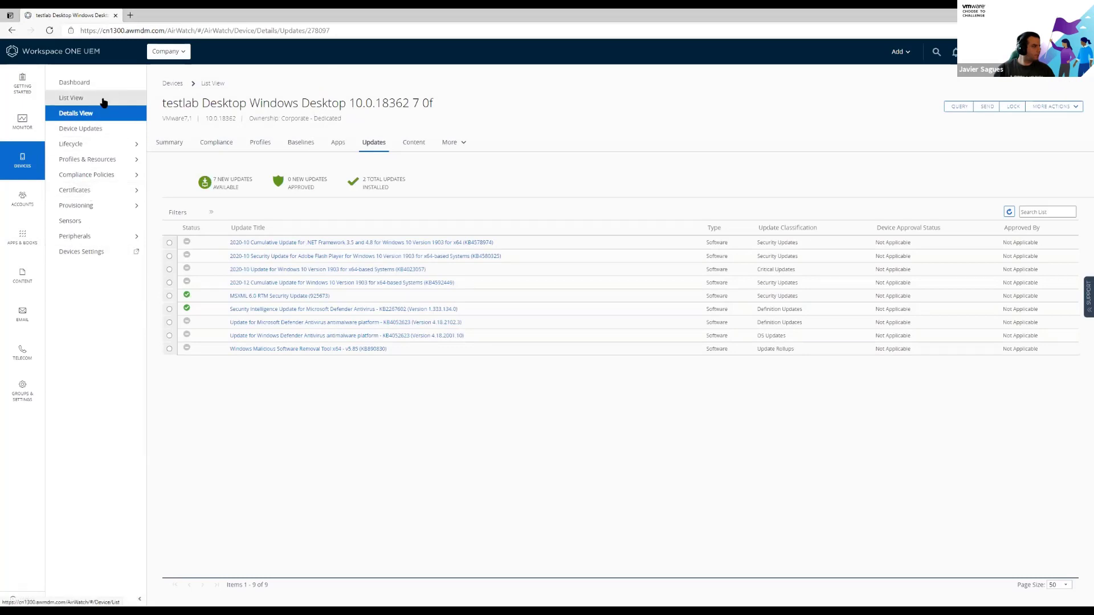
{"action": "left_click", "coordinate": [96, 131]}
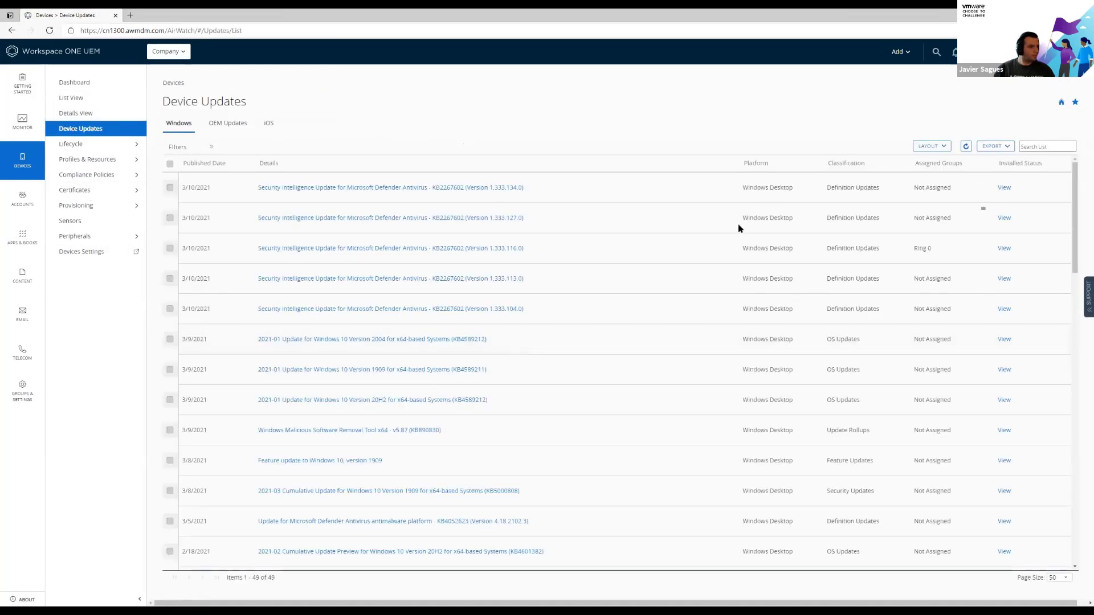
{"action": "left_click", "coordinate": [169, 188]}
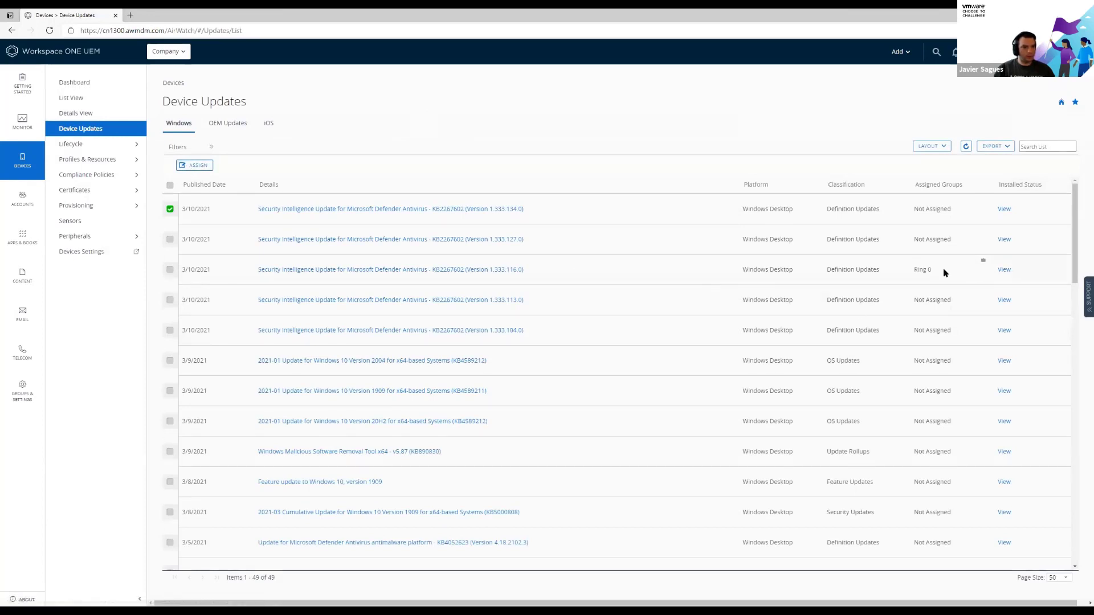
Examine the assigned groups across the Windows device updates, comparing unassigned updates with those assigned to Ring 0, and return to the device list
{"action": "left_click_drag", "start_coordinate": [950, 241], "coordinate": [907, 214]}
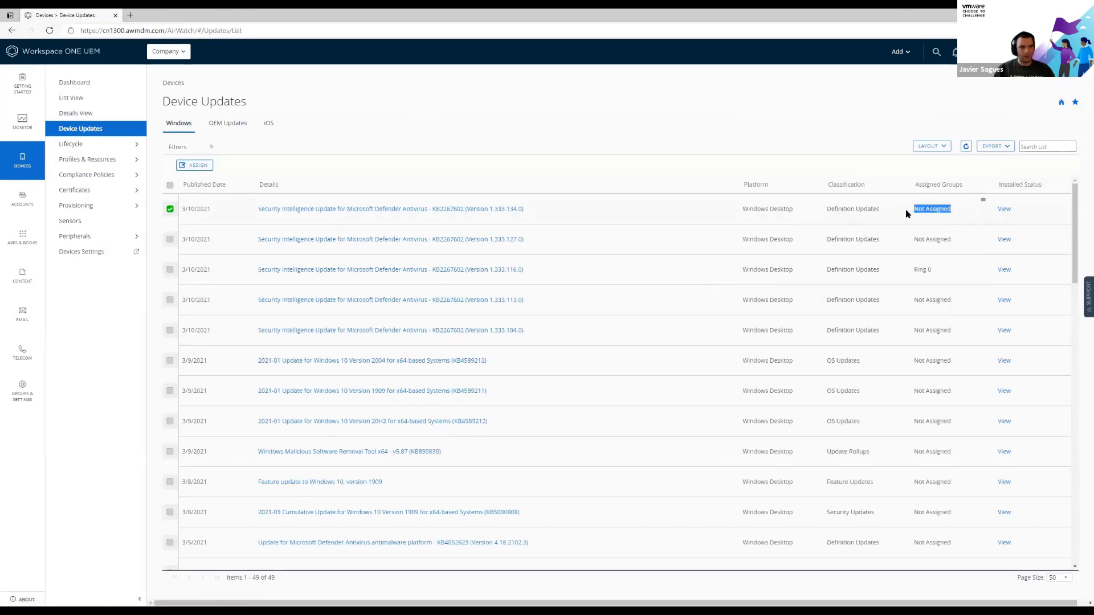
{"action": "left_click", "coordinate": [942, 272]}
{"action": "scroll", "coordinate": [934, 285], "scroll_direction": "down", "scroll_amount": 6}
{"action": "scroll", "coordinate": [948, 292], "scroll_direction": "down", "scroll_amount": 10}
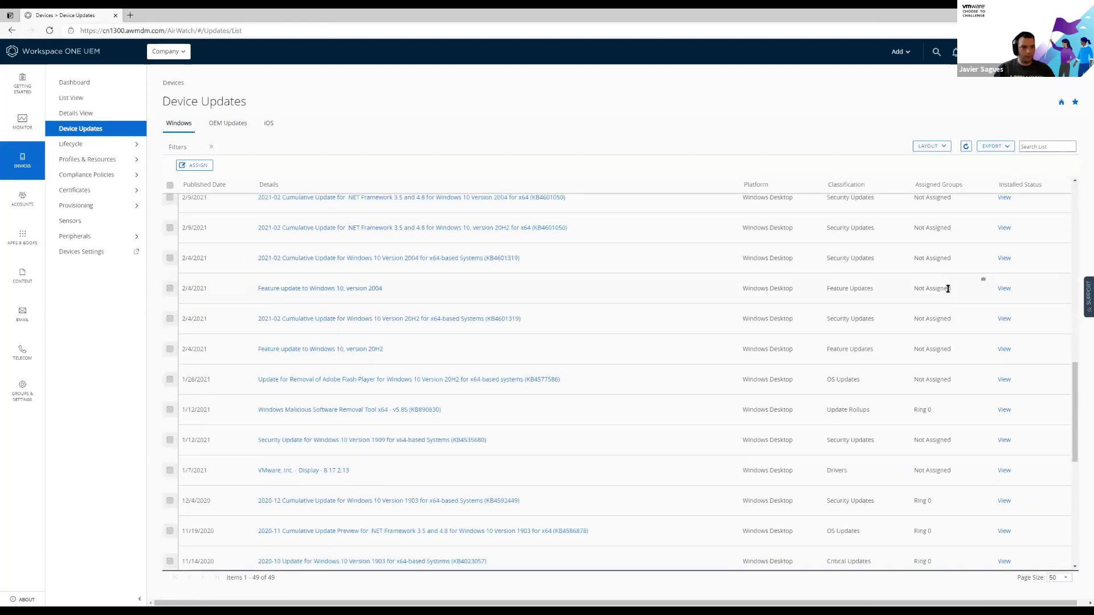
{"action": "left_click_drag", "start_coordinate": [943, 384], "coordinate": [906, 383]}
{"action": "left_click_drag", "start_coordinate": [955, 413], "coordinate": [912, 414]}
{"action": "left_click", "coordinate": [933, 471]}
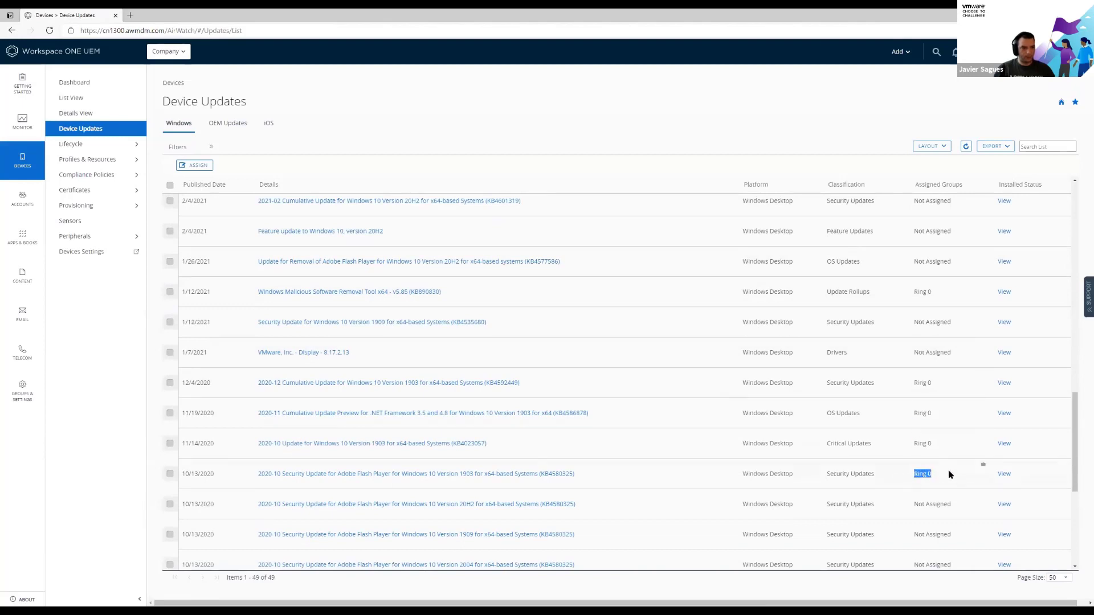
{"action": "scroll", "coordinate": [949, 475], "scroll_direction": "down", "scroll_amount": 3}
{"action": "scroll", "coordinate": [941, 360], "scroll_direction": "down", "scroll_amount": 1}
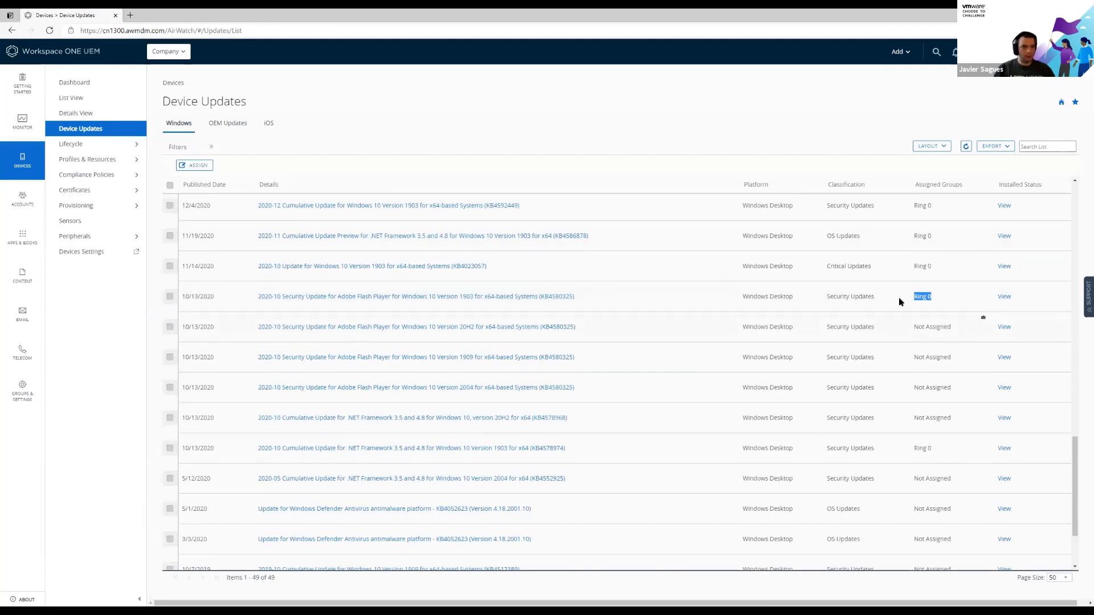
{"action": "scroll", "coordinate": [901, 302], "scroll_direction": "up", "scroll_amount": 2}
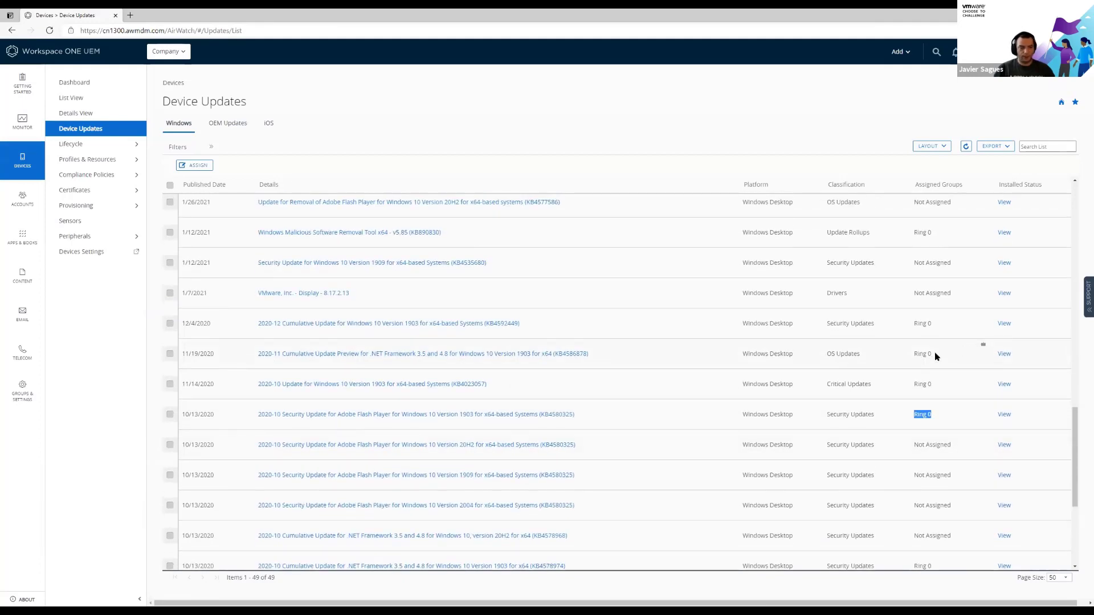
{"action": "mouse_move", "coordinate": [935, 356]}
{"action": "left_mouse_down"}
{"action": "mouse_move", "coordinate": [903, 356]}
{"action": "mouse_move", "coordinate": [922, 357]}
{"action": "left_mouse_up"}
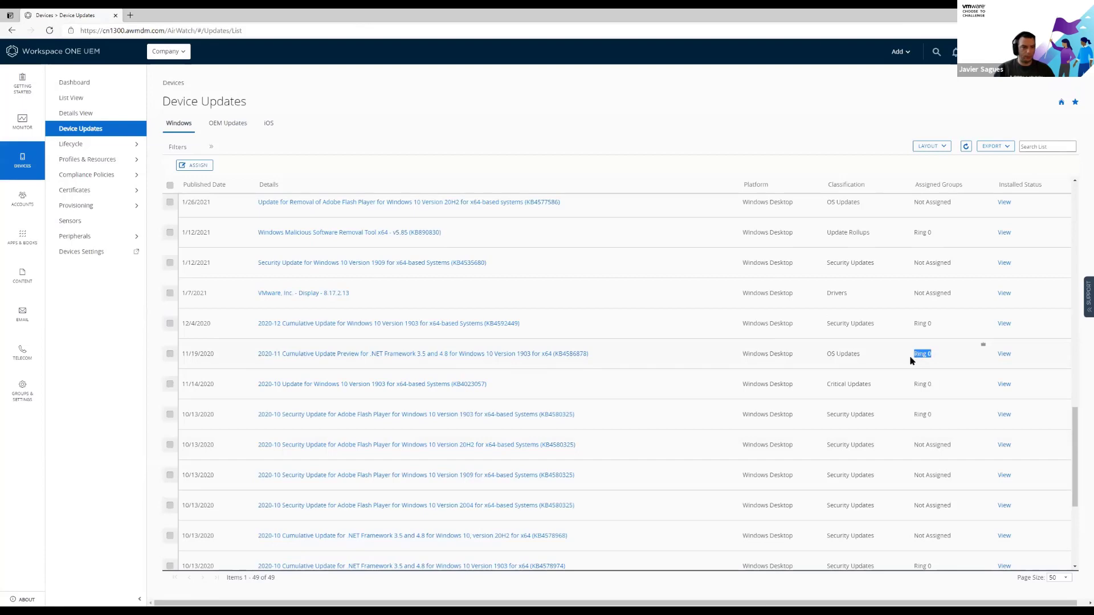
{"action": "left_click", "coordinate": [911, 360]}
{"action": "scroll", "coordinate": [212, 228], "scroll_direction": "up", "scroll_amount": 8}
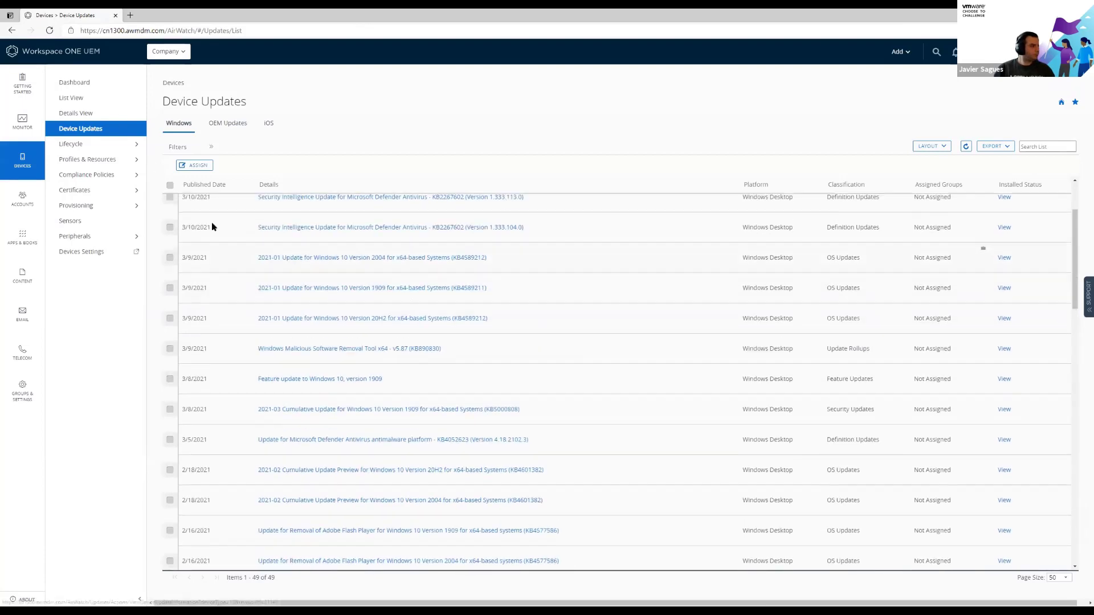
{"action": "scroll", "coordinate": [212, 227], "scroll_direction": "up", "scroll_amount": 3}
{"action": "left_click", "coordinate": [73, 100]}
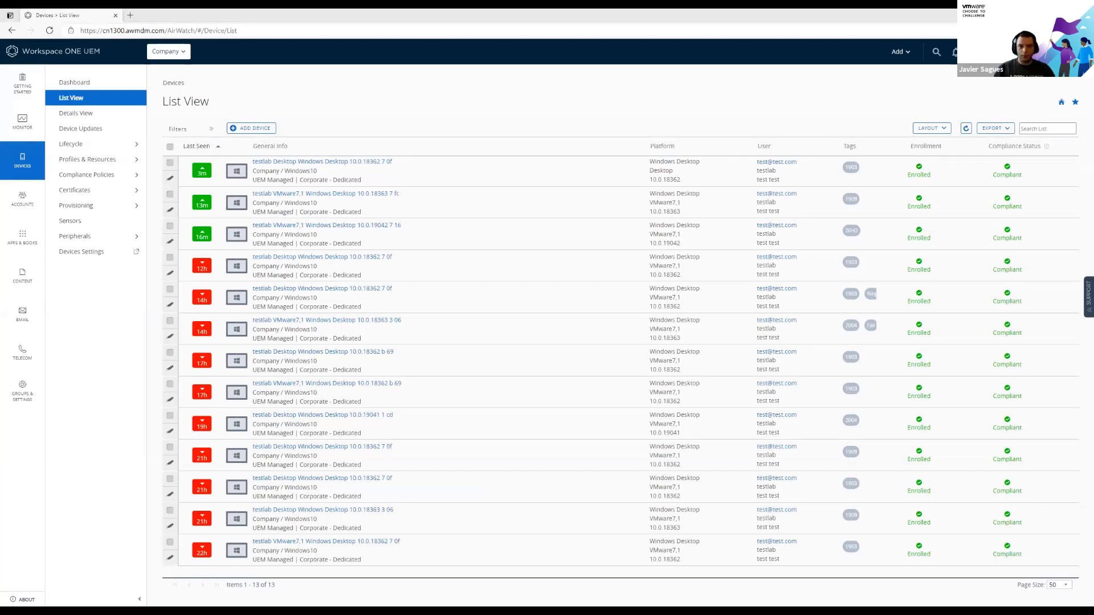
Switch back to the W10-1903 virtual machine, open its Windows Update settings, and check for updates
{"action": "key", "text": "alt+Tab"}
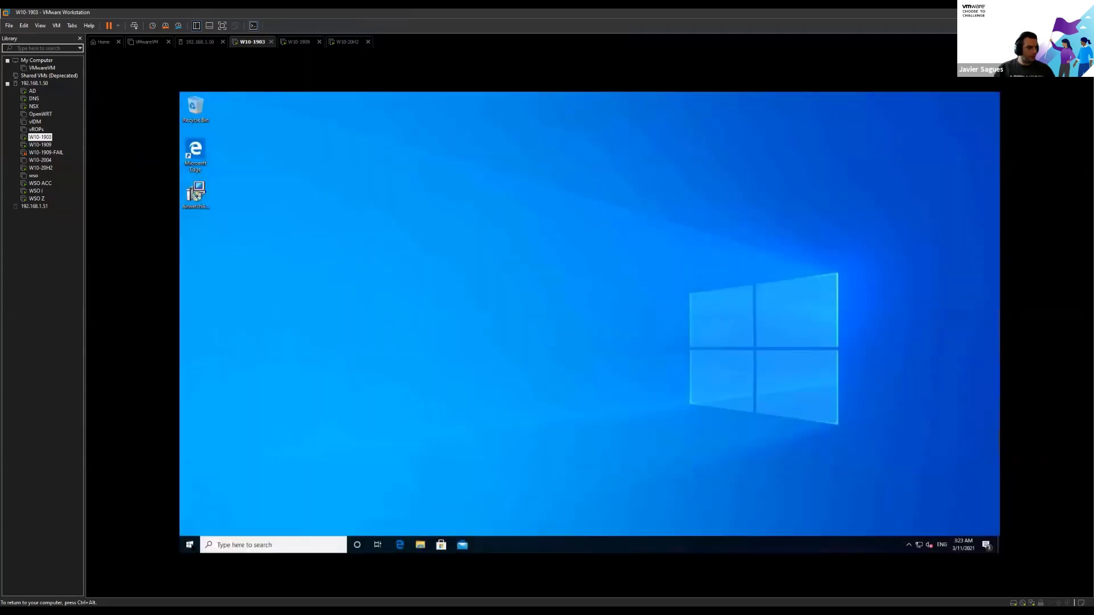
{"action": "left_click", "coordinate": [190, 545]}
{"action": "type", "text": "wind"}
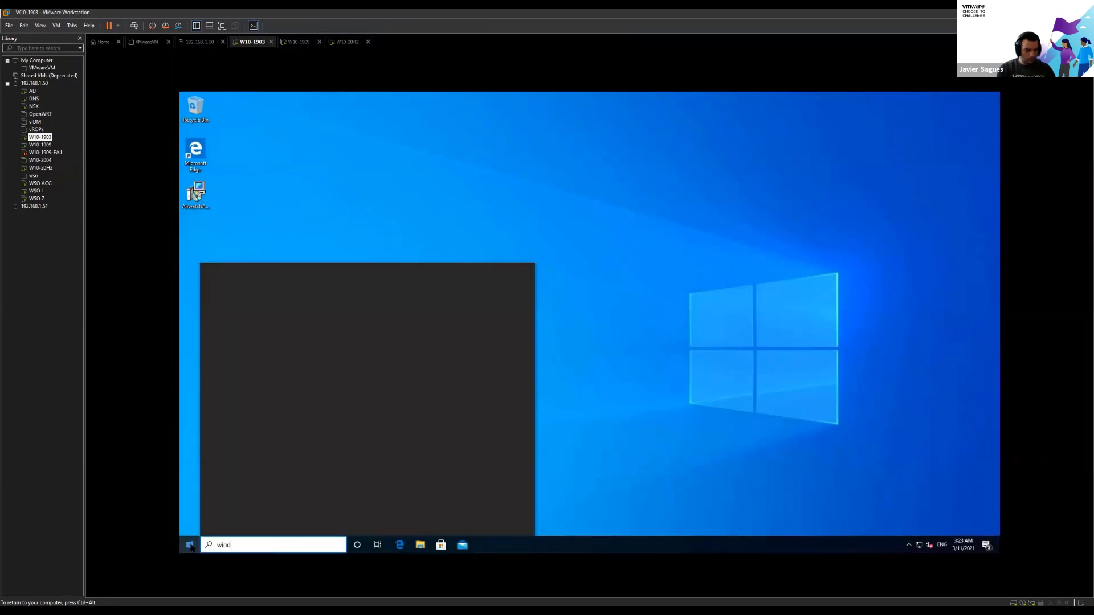
{"action": "type", "text": "ows update"}
{"action": "left_click", "coordinate": [286, 311]}
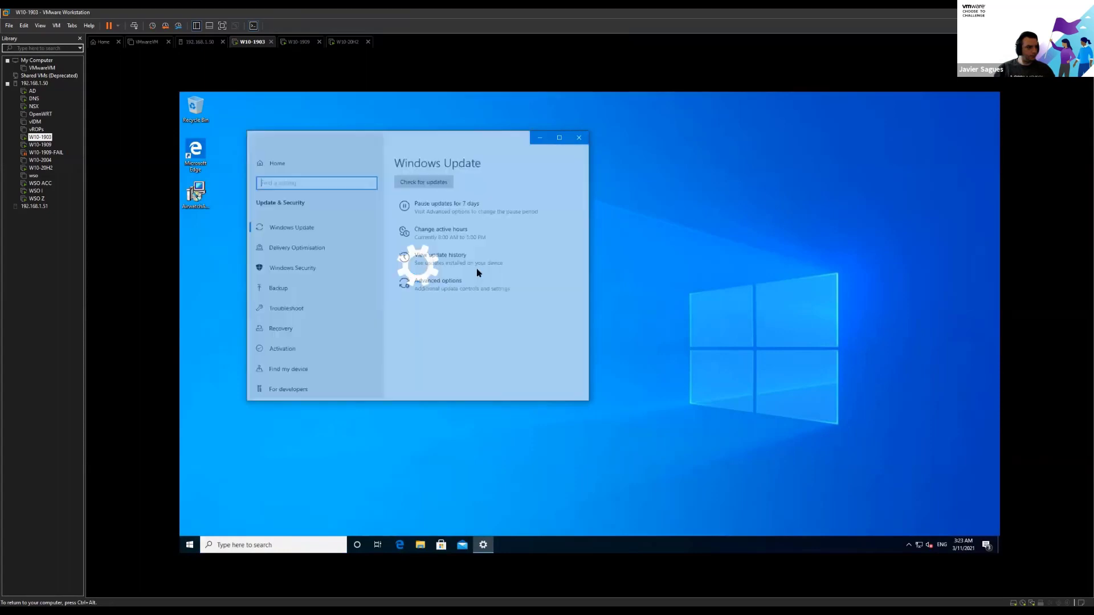
{"action": "left_click", "coordinate": [423, 213]}
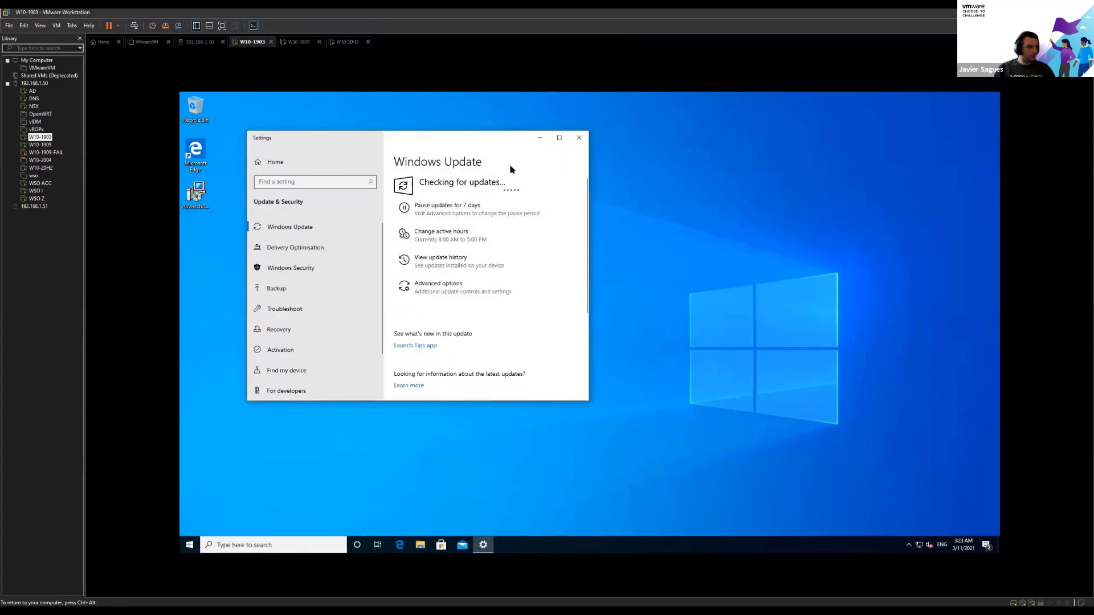
{"action": "left_click_drag", "start_coordinate": [496, 141], "coordinate": [613, 159]}
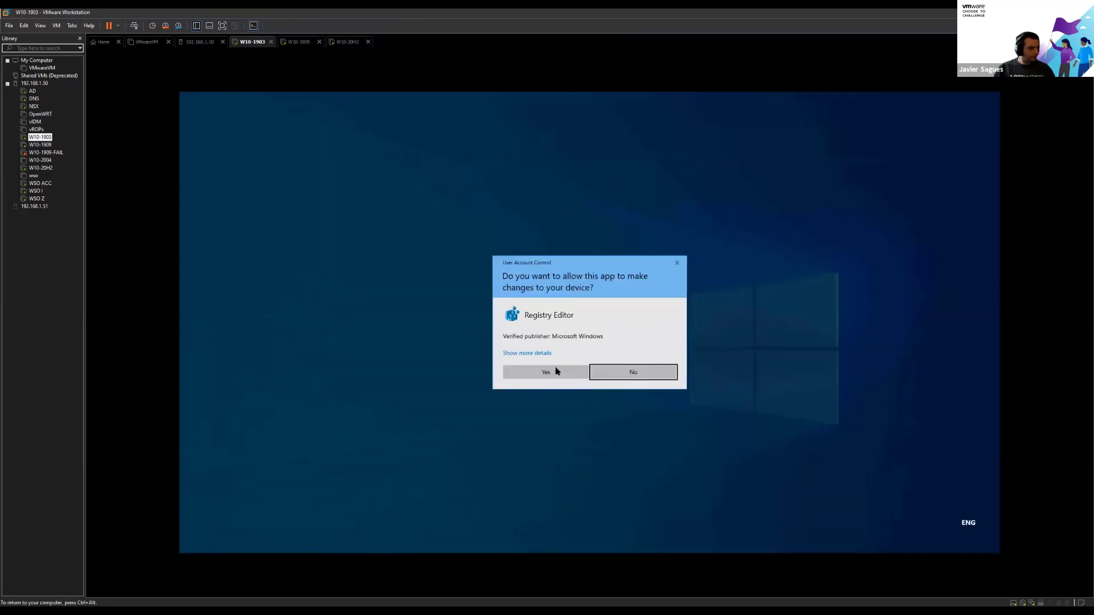
Allow Registry Editor to run on the W10-1903 machine, and search for and open the Windows Update settings
{"action": "left_click", "coordinate": [547, 372]}
{"action": "right_click", "coordinate": [190, 549]}
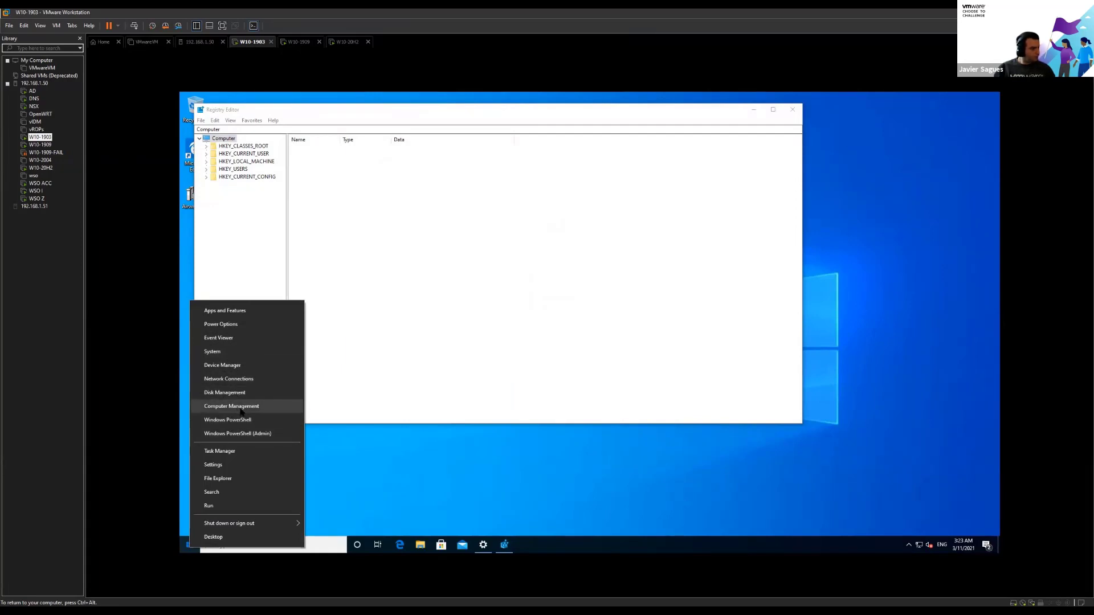
{"action": "right_click", "coordinate": [187, 546]}
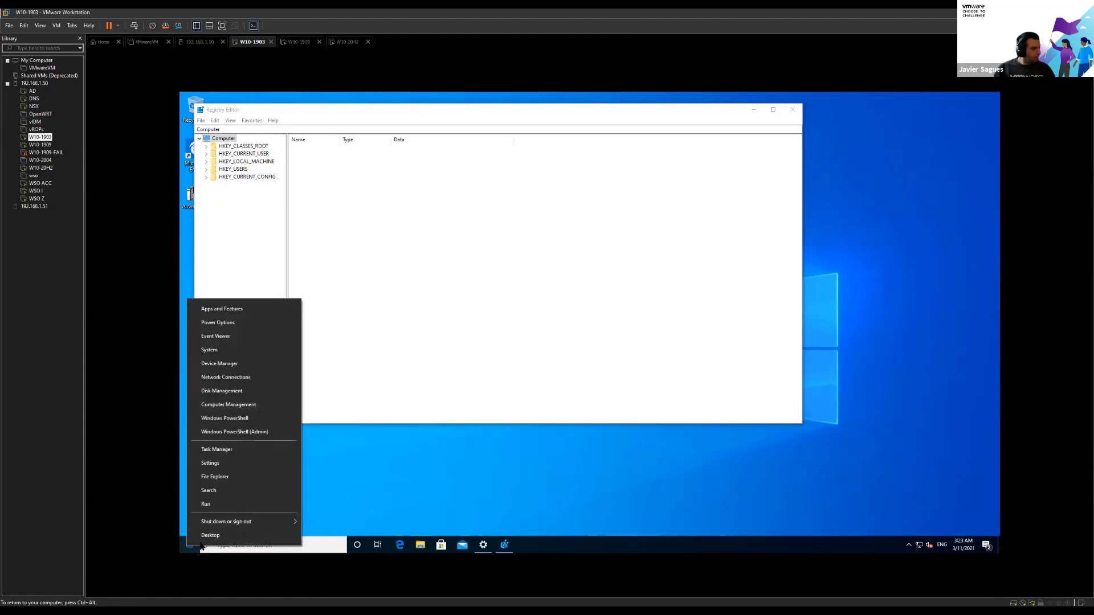
{"action": "left_click", "coordinate": [235, 310]}
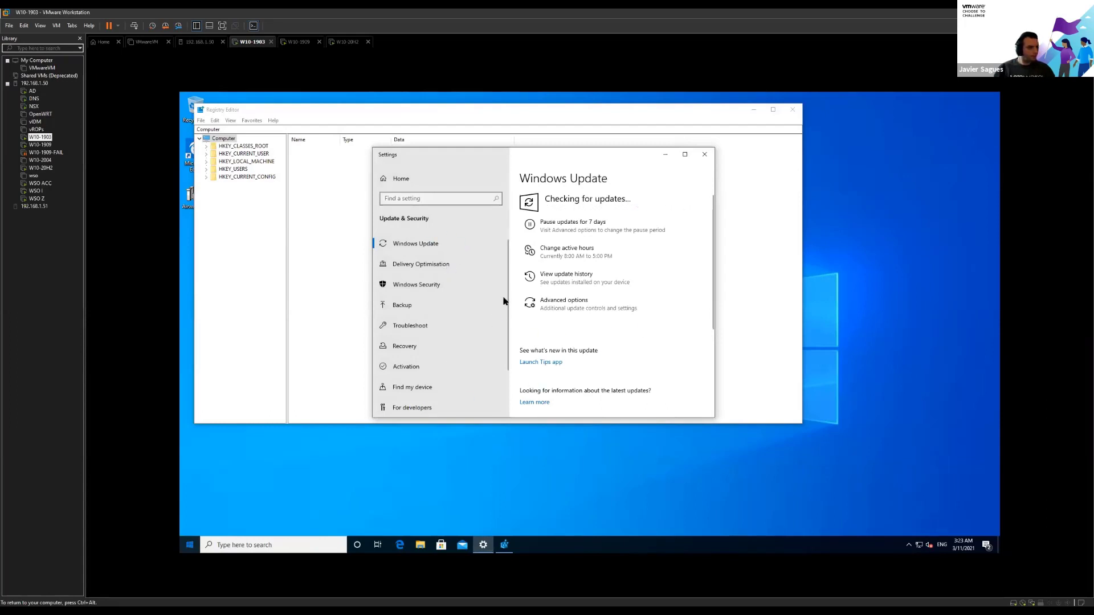
{"action": "left_click", "coordinate": [190, 545]}
{"action": "type", "text": "windows"}
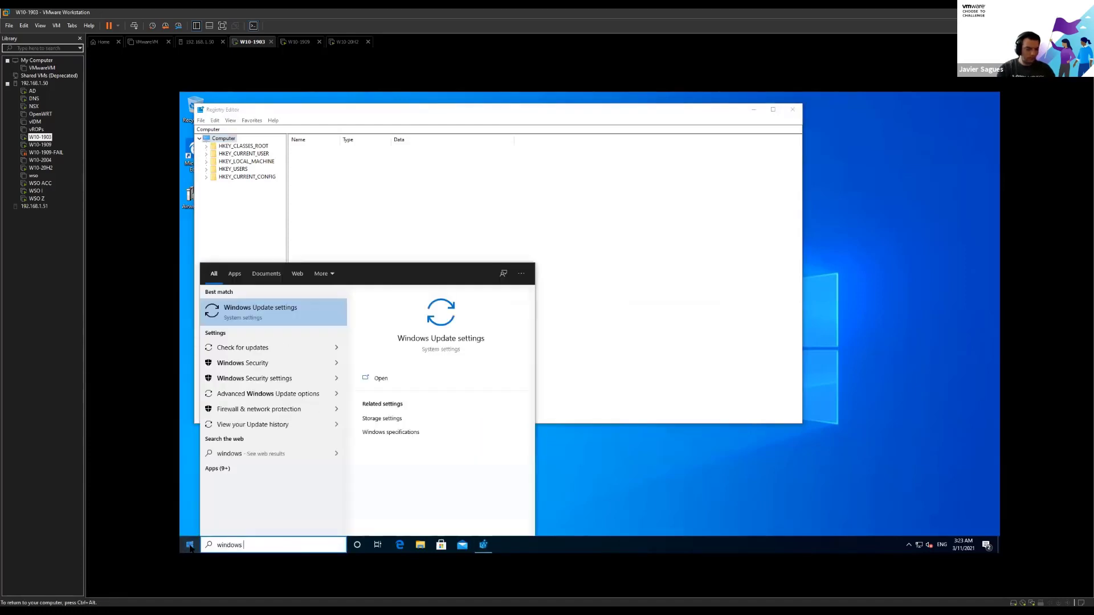
{"action": "type", "text": "update"}
{"action": "key", "text": "Return"}
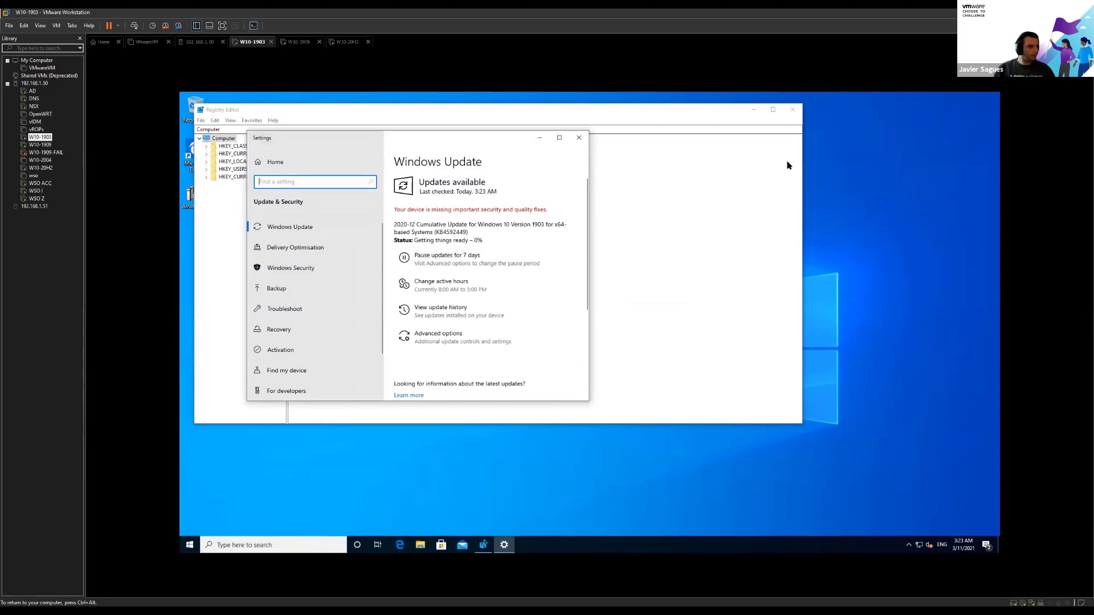
Switch to Workspace ONE UEM, open the updates of the most recently seen testlab device, and query it for OS Updates
{"action": "key", "text": "ctrl+alt"}
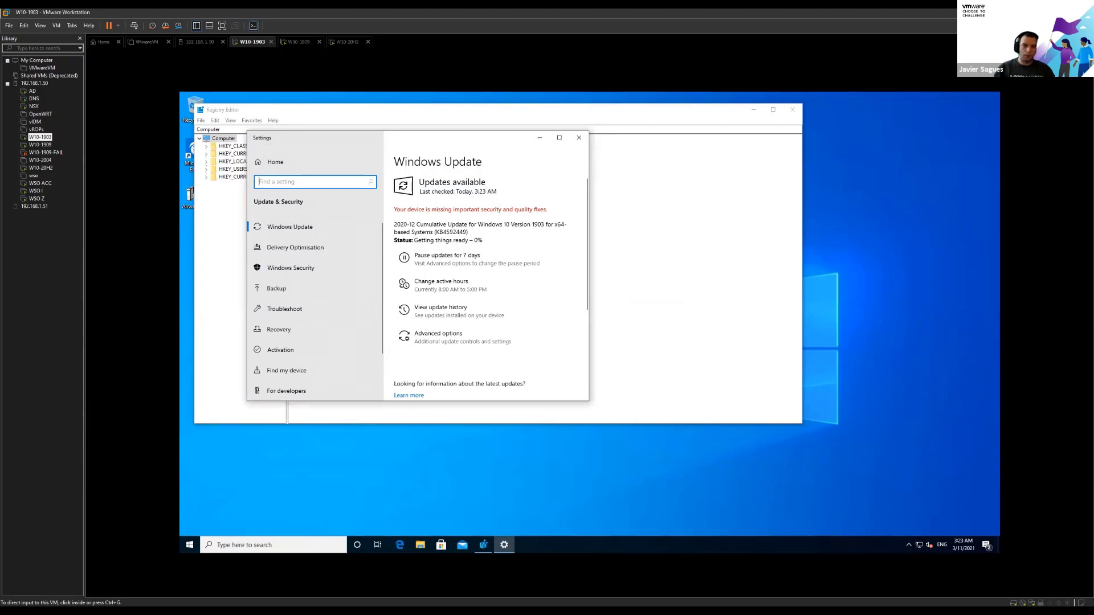
{"action": "key", "text": "alt+Tab"}
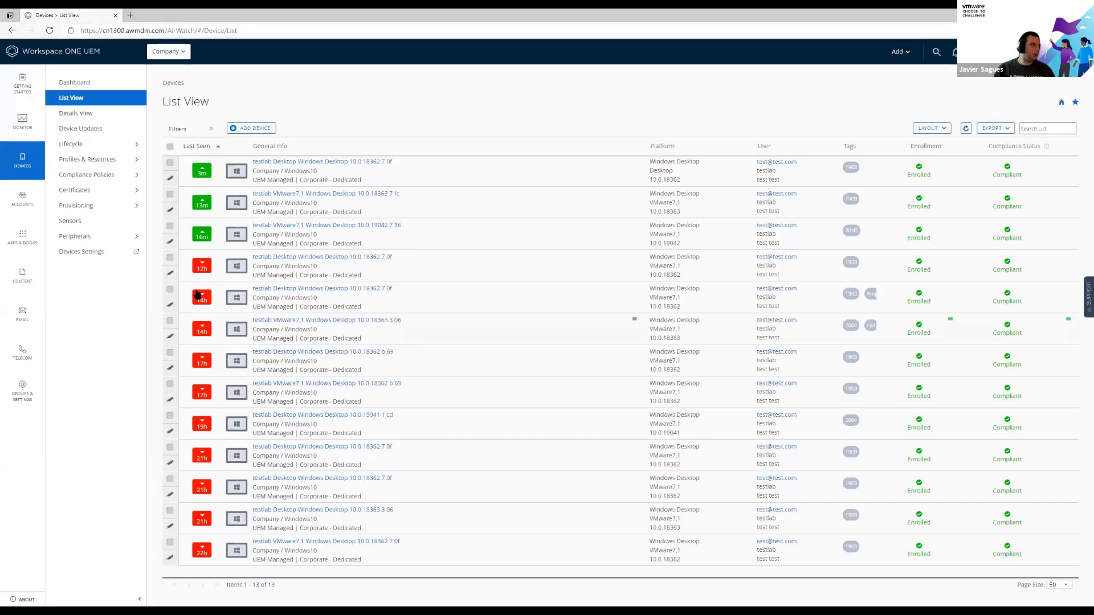
{"action": "left_click", "coordinate": [305, 164]}
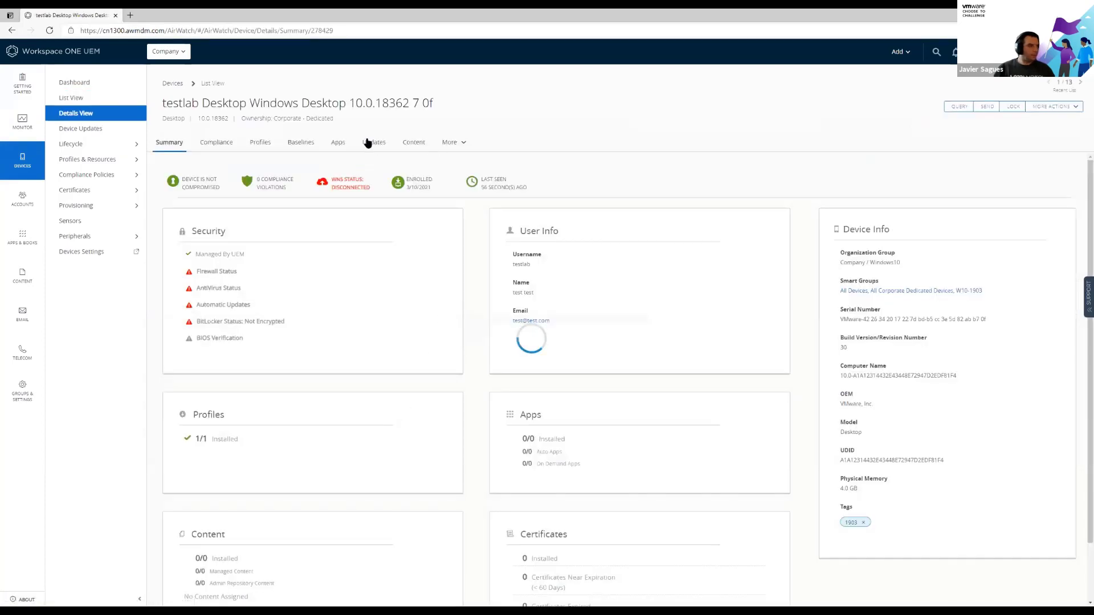
{"action": "left_click", "coordinate": [368, 142]}
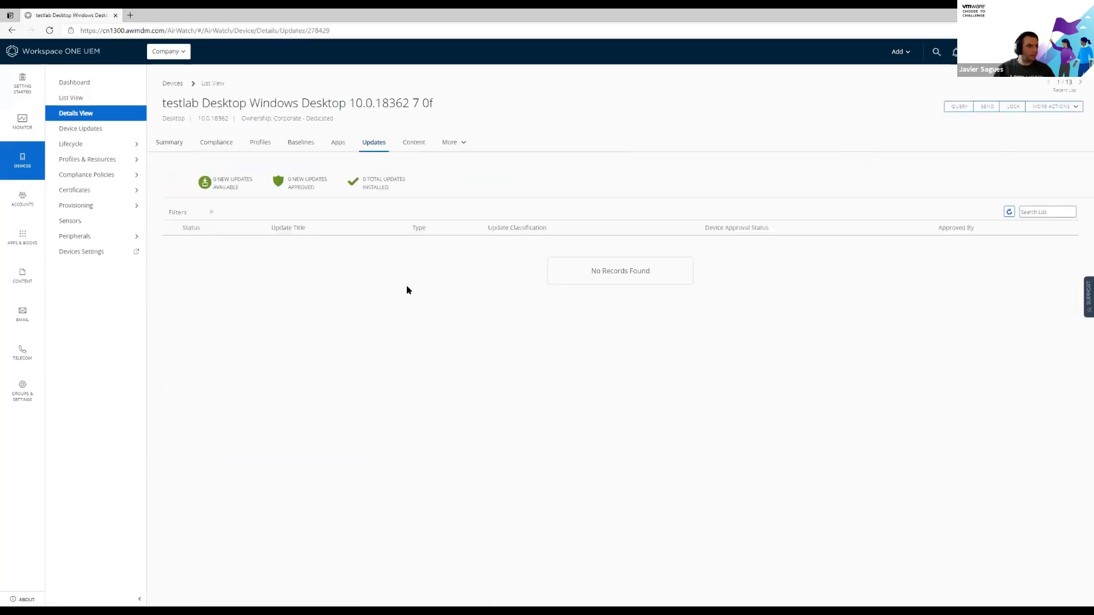
{"action": "left_click", "coordinate": [1041, 107]}
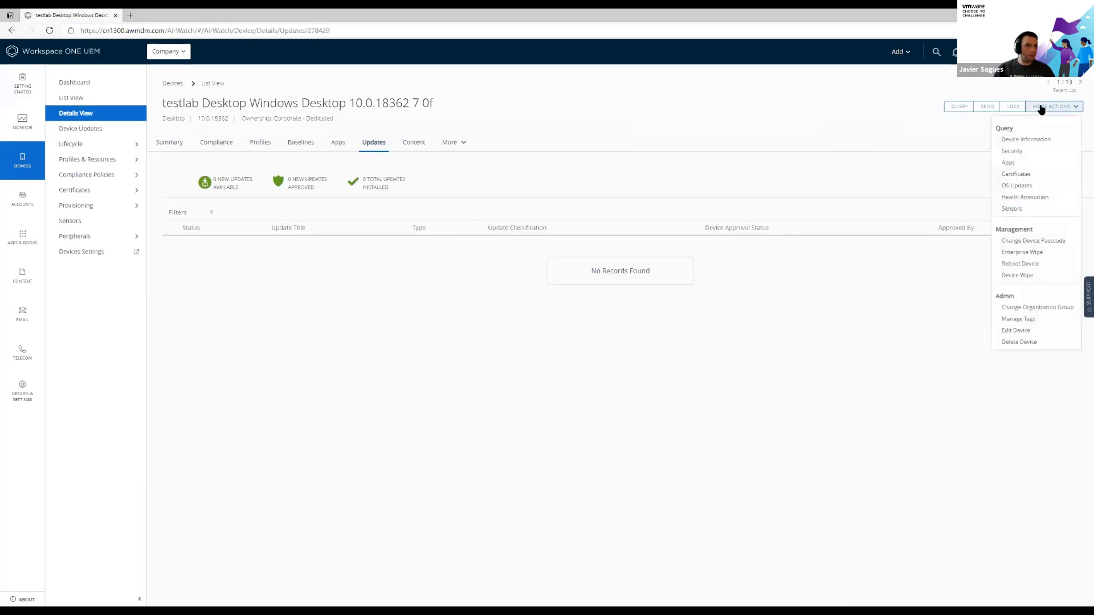
{"action": "left_click", "coordinate": [1032, 186]}
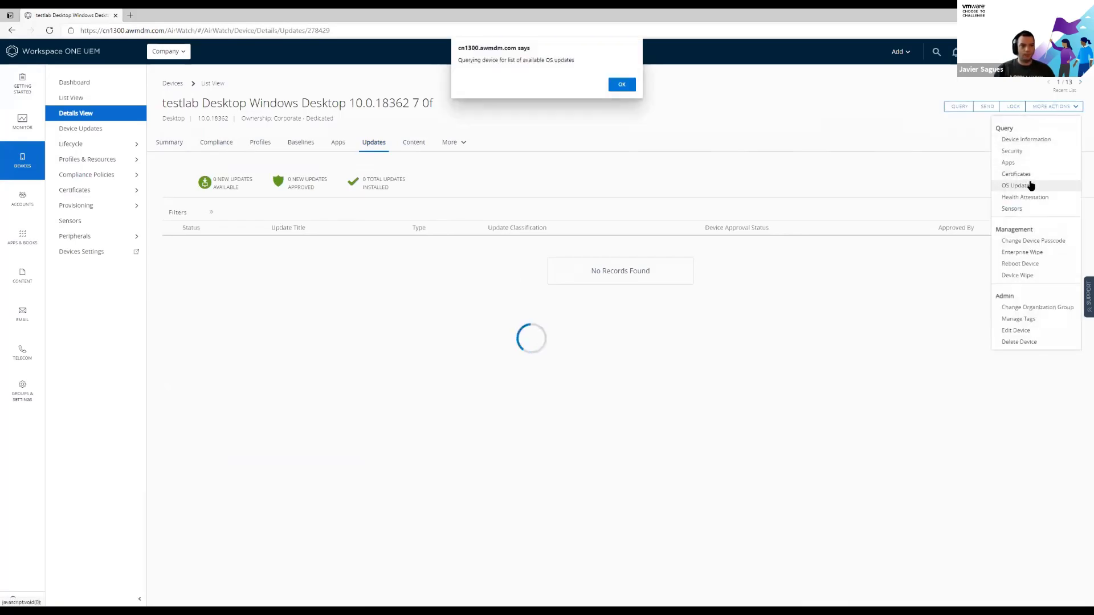
{"action": "left_click", "coordinate": [629, 86]}
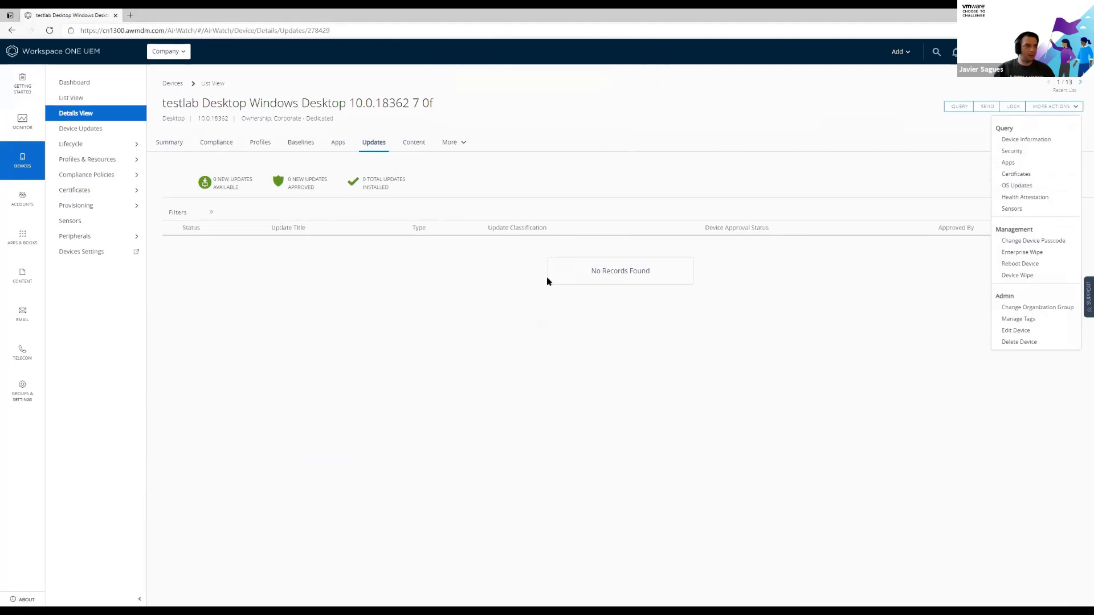
Review the updates of the testlab VMware7,1 Windows Desktop 10.0.18363 7 fc device and examine its assigned tags
{"action": "left_click", "coordinate": [76, 97]}
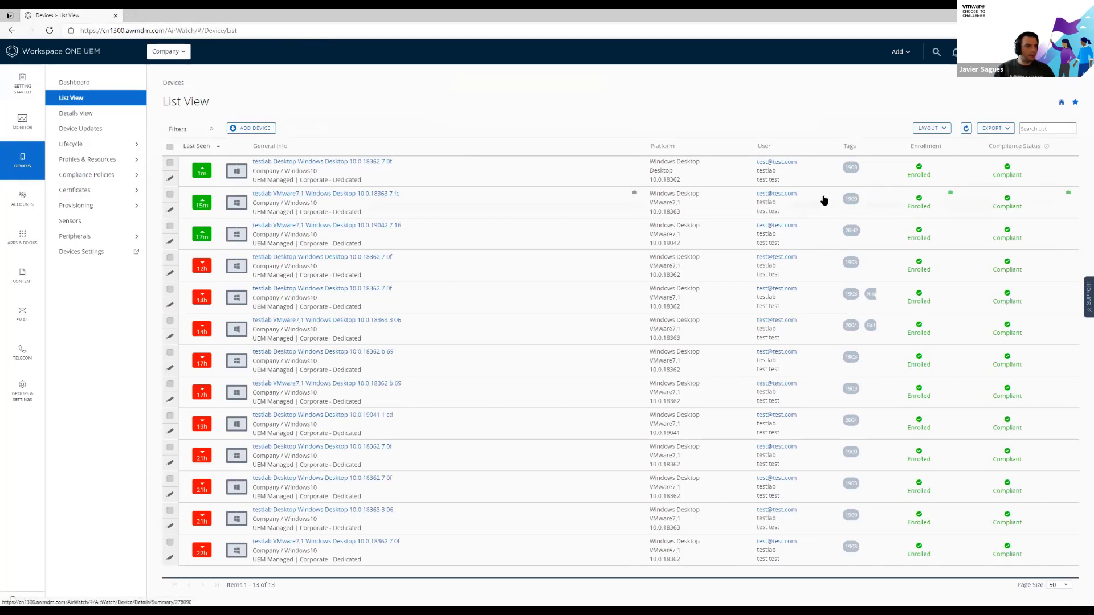
{"action": "left_click", "coordinate": [318, 194]}
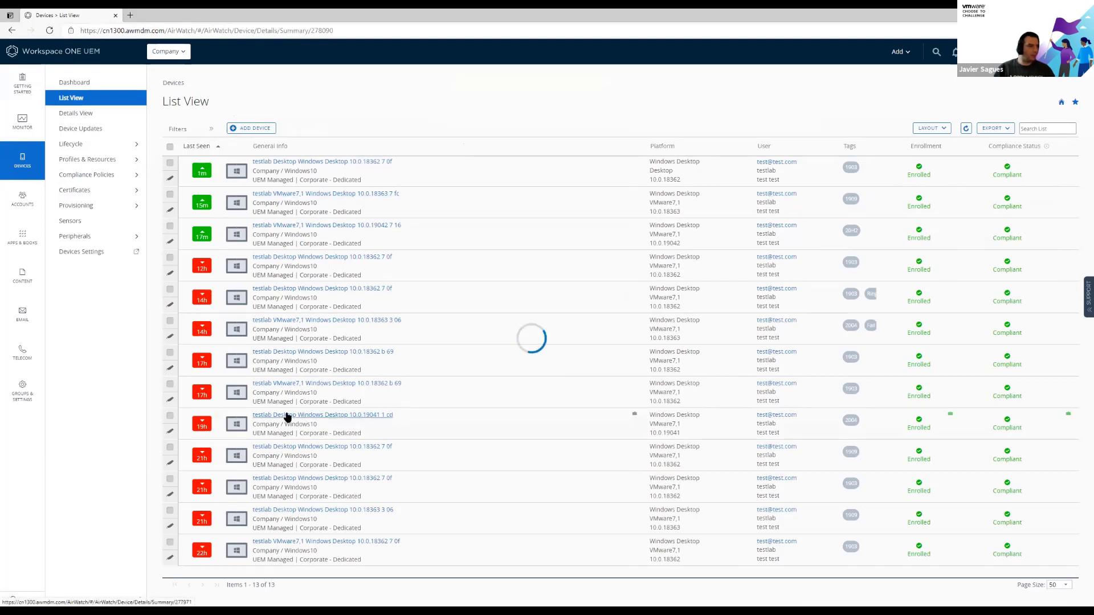
{"action": "left_click", "coordinate": [374, 142]}
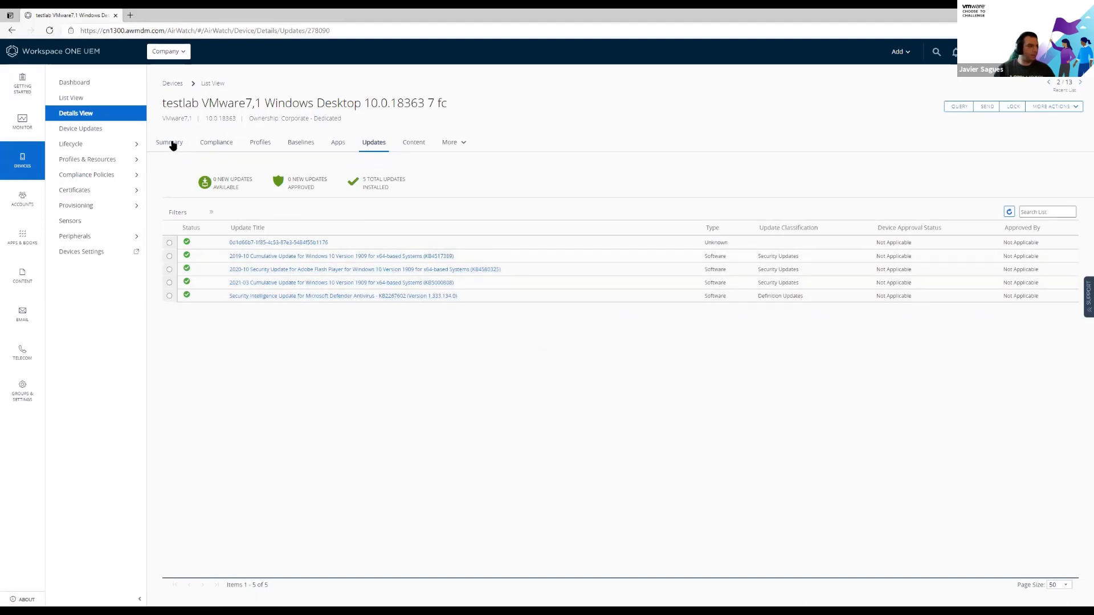
{"action": "left_click", "coordinate": [1048, 107]}
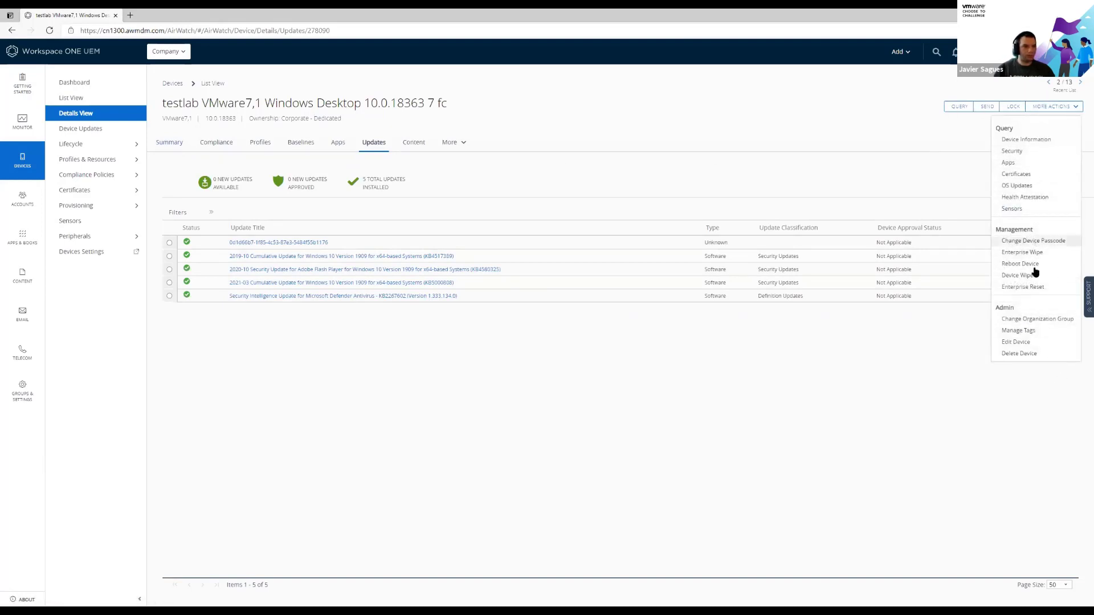
{"action": "left_click", "coordinate": [1020, 331]}
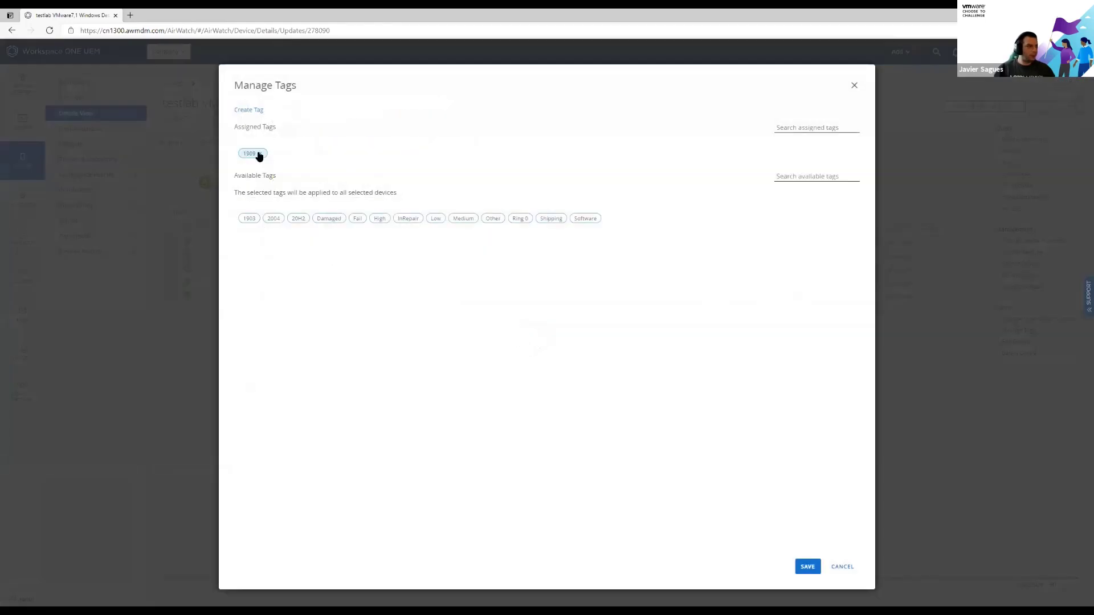
{"action": "left_click", "coordinate": [260, 155]}
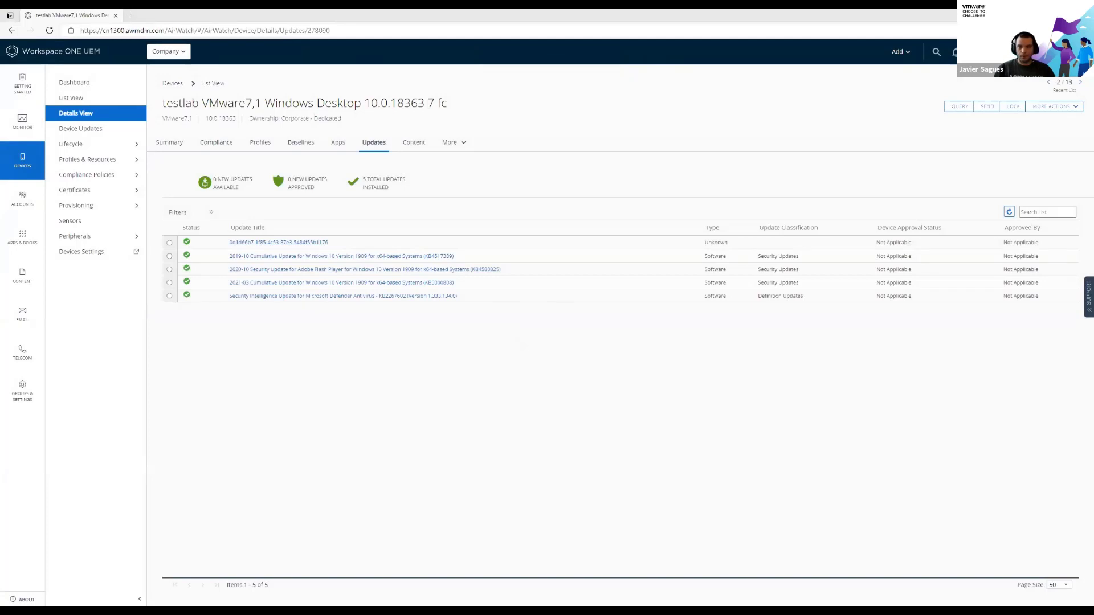
Switch to VMware Workstation, open the W10-1909 virtual machine, and sign in to Windows with the account password
{"action": "key", "text": "alt+Tab"}
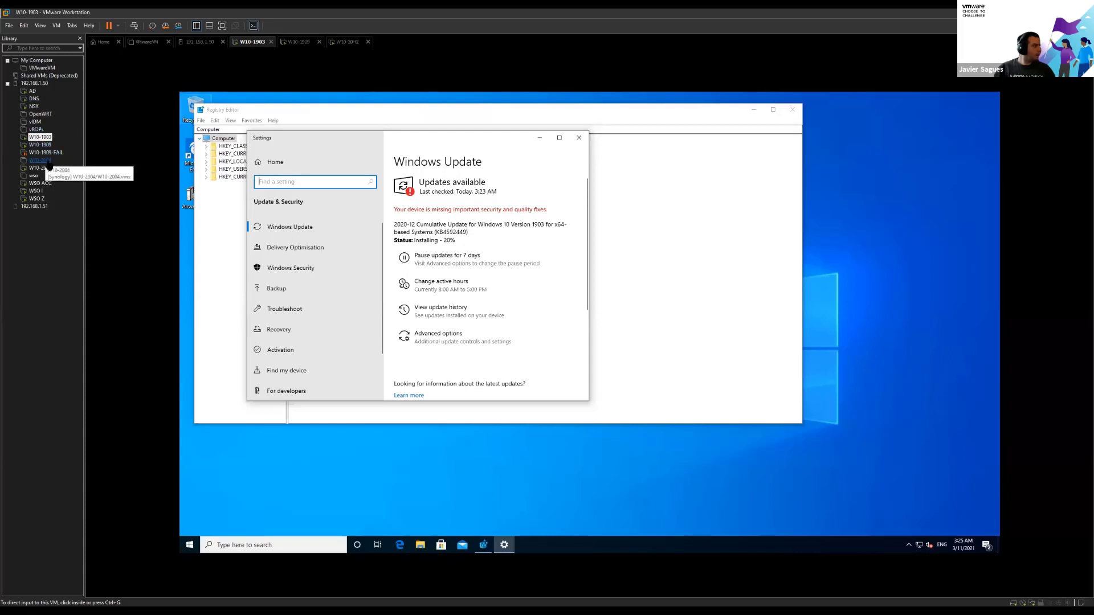
{"action": "left_click", "coordinate": [40, 145]}
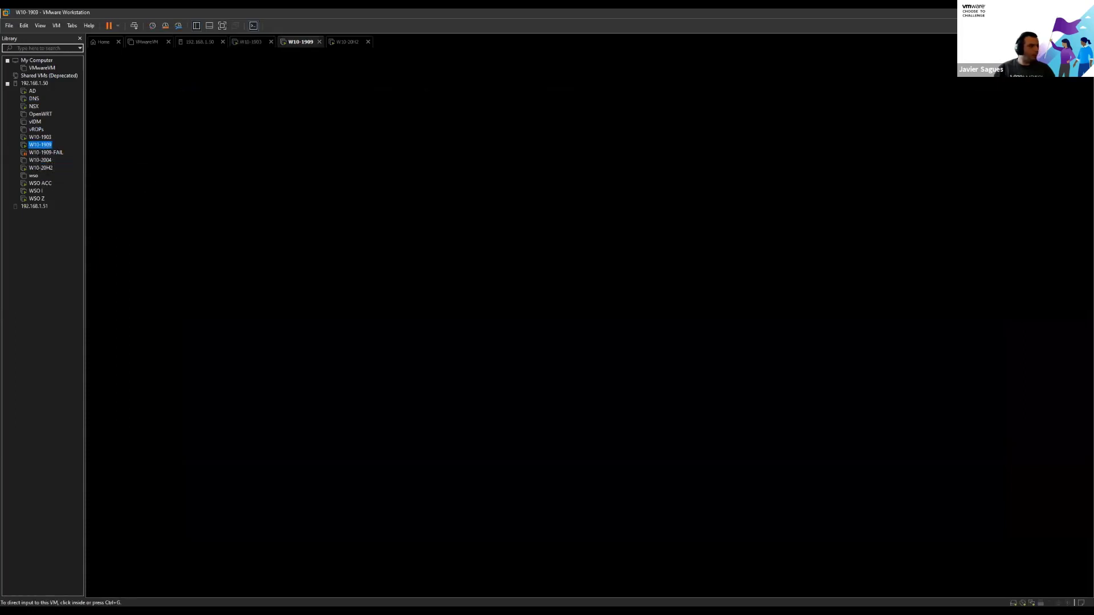
{"action": "left_click", "coordinate": [549, 392]}
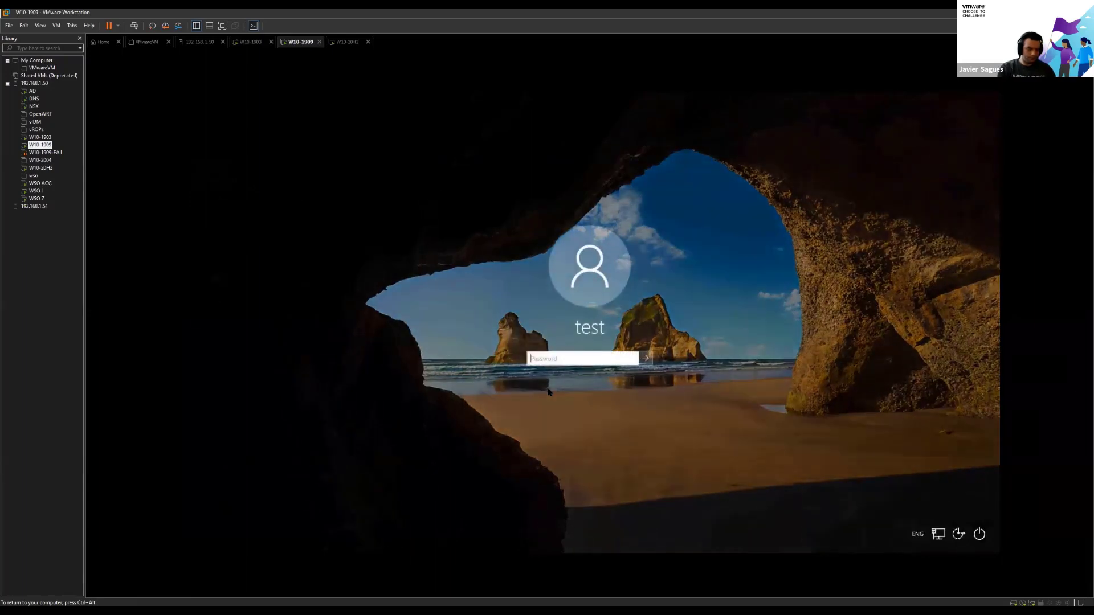
{"action": "type", "text": "*******"}
{"action": "key", "text": "Return"}
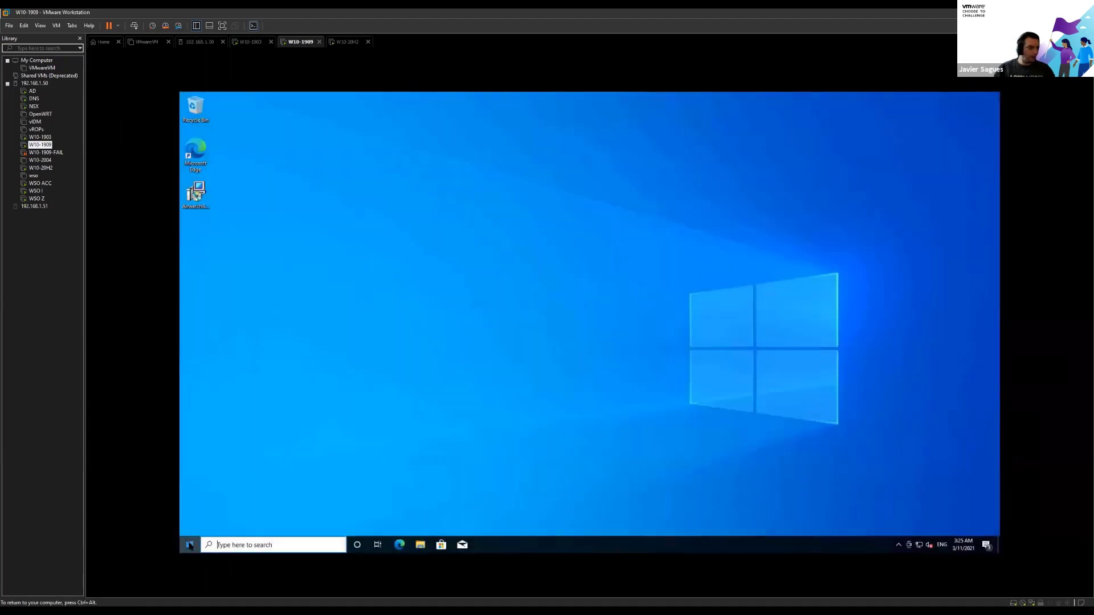
Search for regedit on the W10-1909 machine, launch Registry Editor, and allow it to make changes
{"action": "left_click", "coordinate": [190, 546]}
{"action": "type", "text": "regedit"}
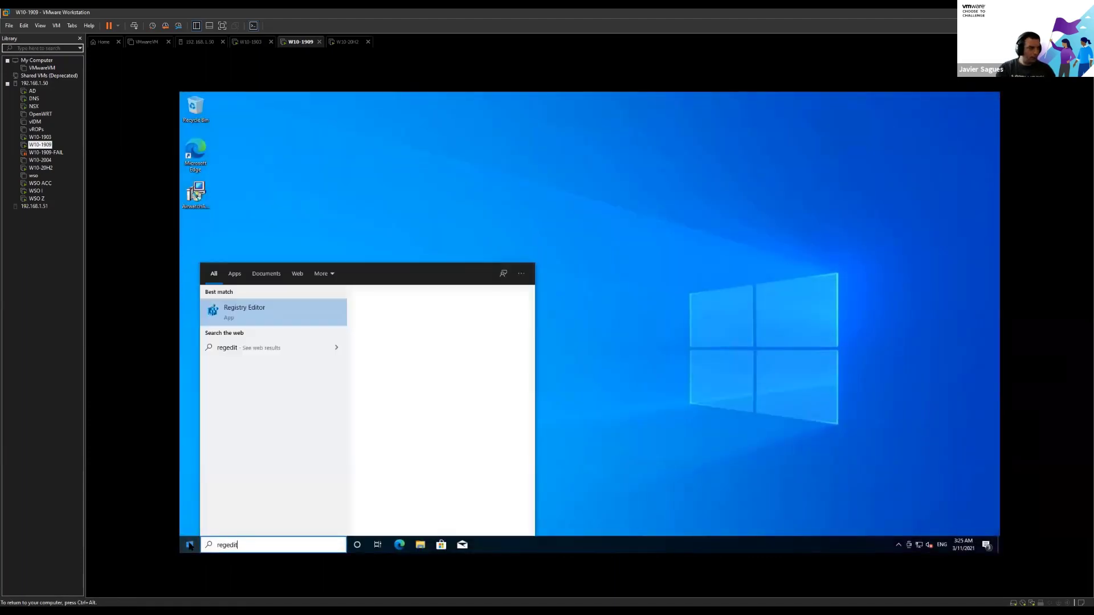
{"action": "key", "text": "Return"}
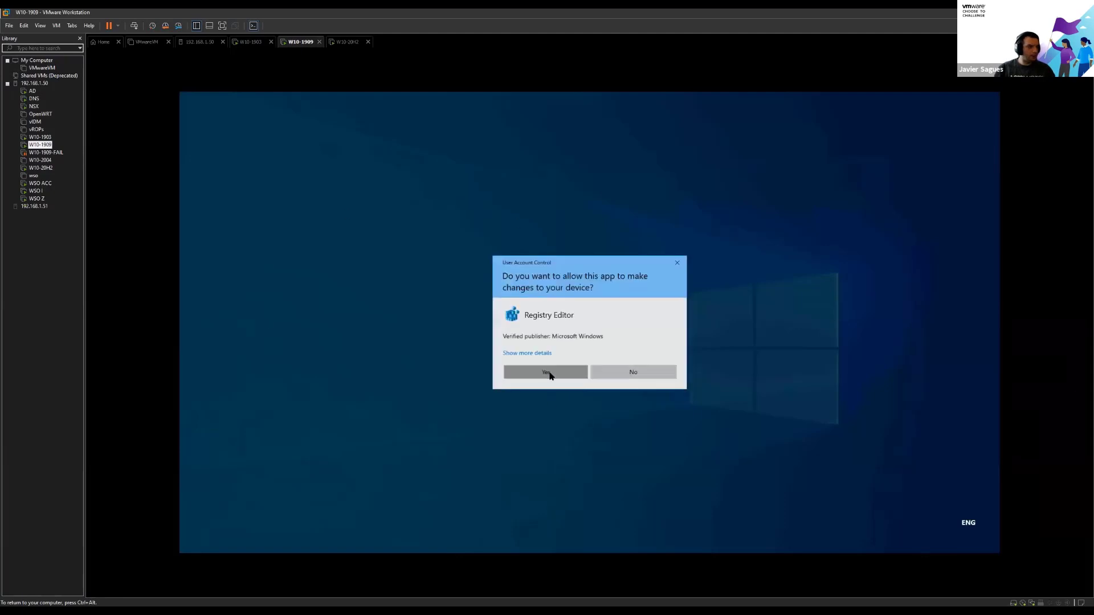
{"action": "left_click", "coordinate": [547, 374]}
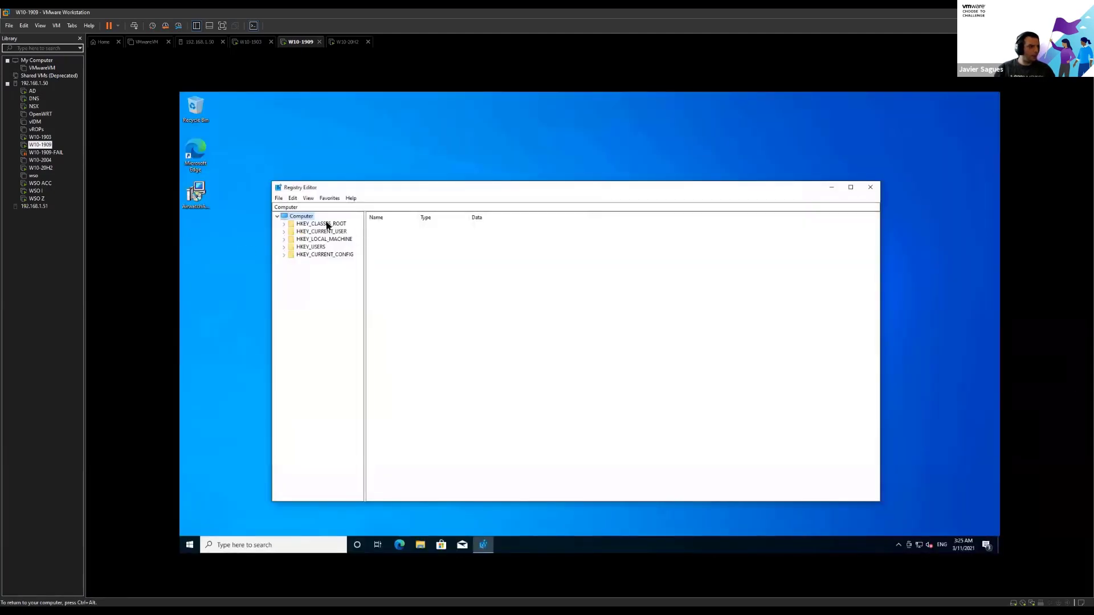
Expand the registry tree to HKEY_LOCAL_MACHINE\SOFTWARE\Microsoft
{"action": "double_click", "coordinate": [327, 224]}
{"action": "double_click", "coordinate": [306, 216]}
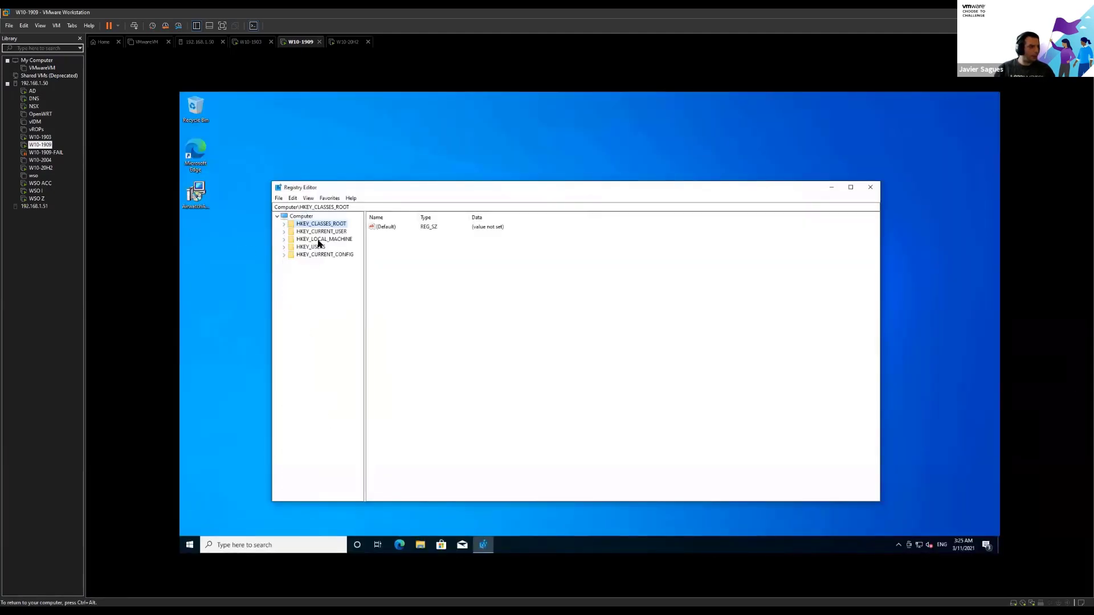
{"action": "double_click", "coordinate": [334, 240]}
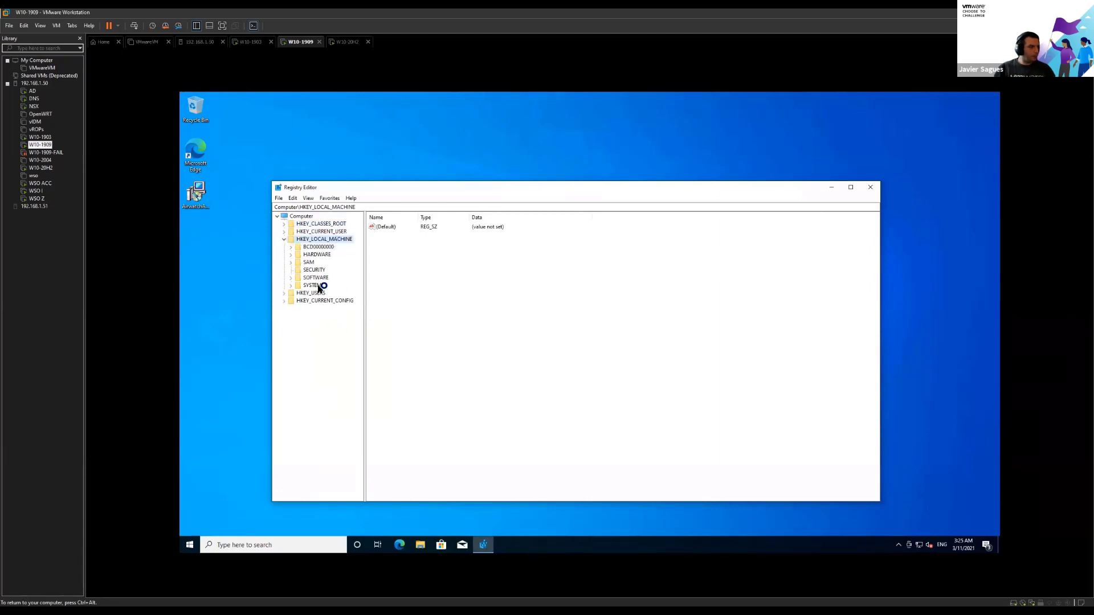
{"action": "left_click", "coordinate": [318, 279]}
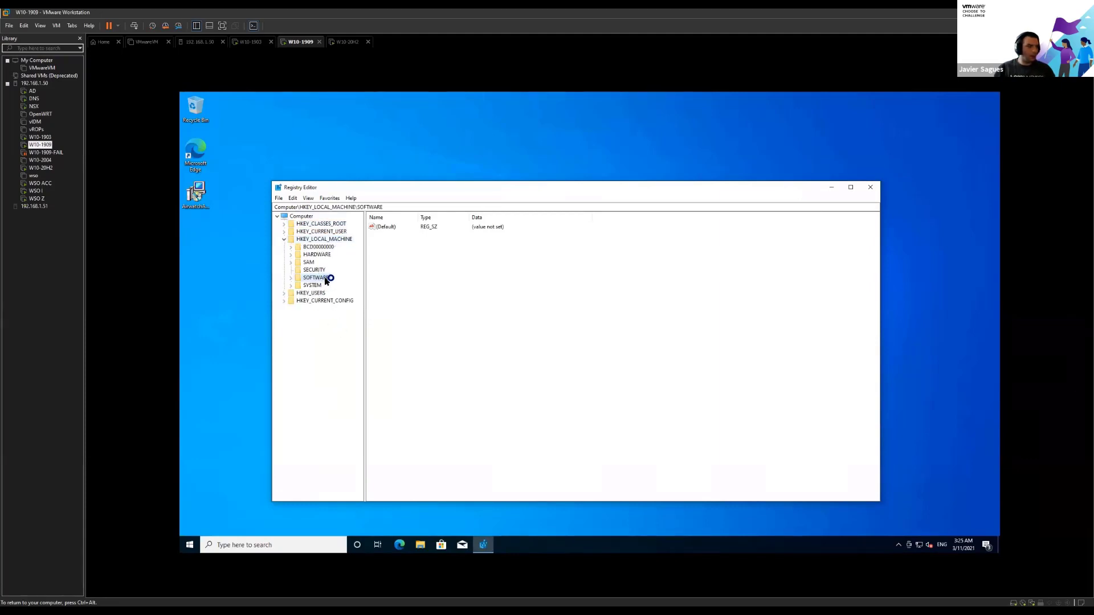
{"action": "double_click", "coordinate": [316, 278]}
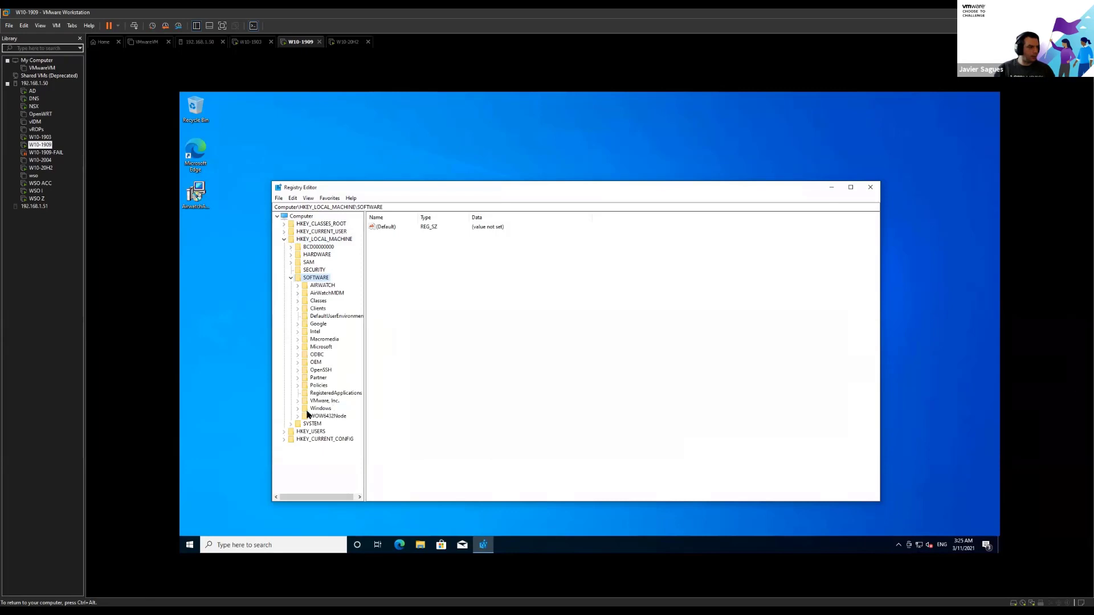
{"action": "double_click", "coordinate": [322, 347]}
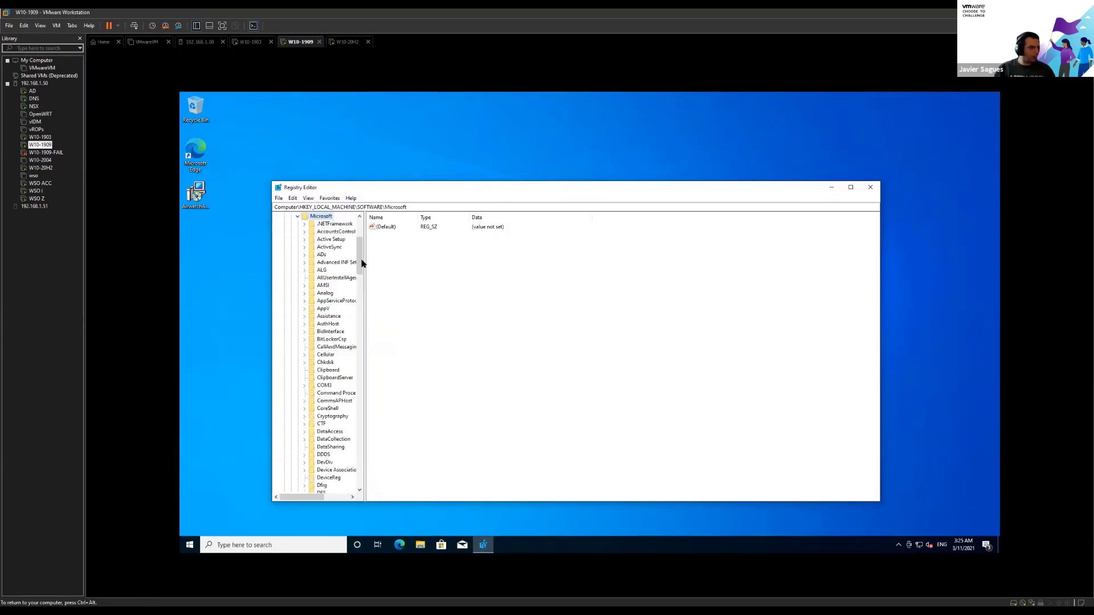
Find the PolicyManager key under HKEY_LOCAL_MACHINE\SOFTWARE\Microsoft and expand it
{"action": "left_click_drag", "start_coordinate": [362, 263], "coordinate": [359, 296]}
{"action": "scroll", "coordinate": [329, 445], "scroll_direction": "down", "scroll_amount": 17}
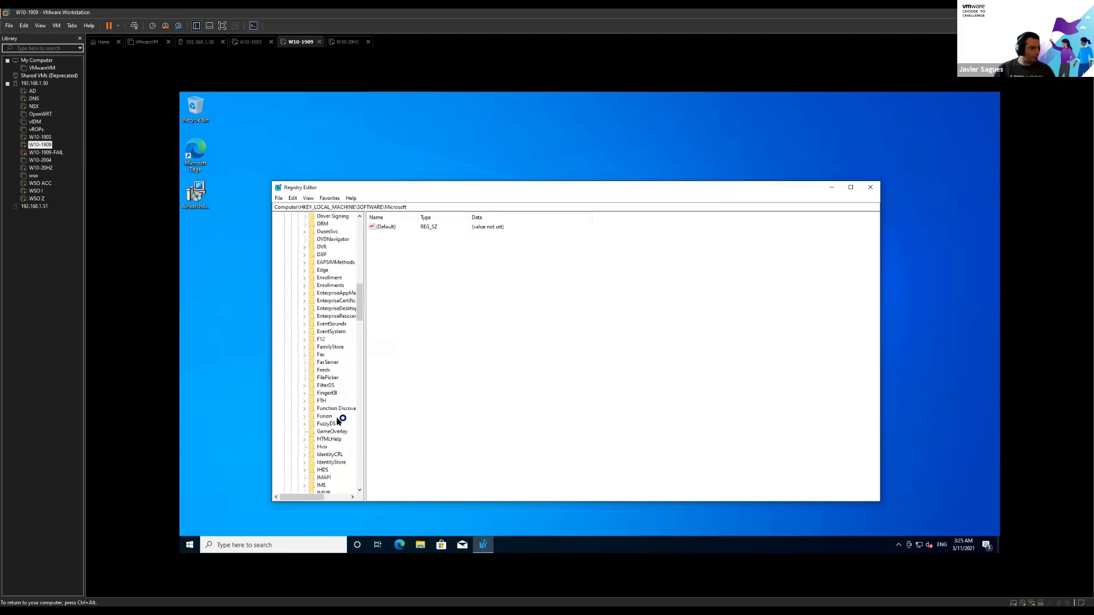
{"action": "scroll", "coordinate": [339, 412], "scroll_direction": "down", "scroll_amount": 9}
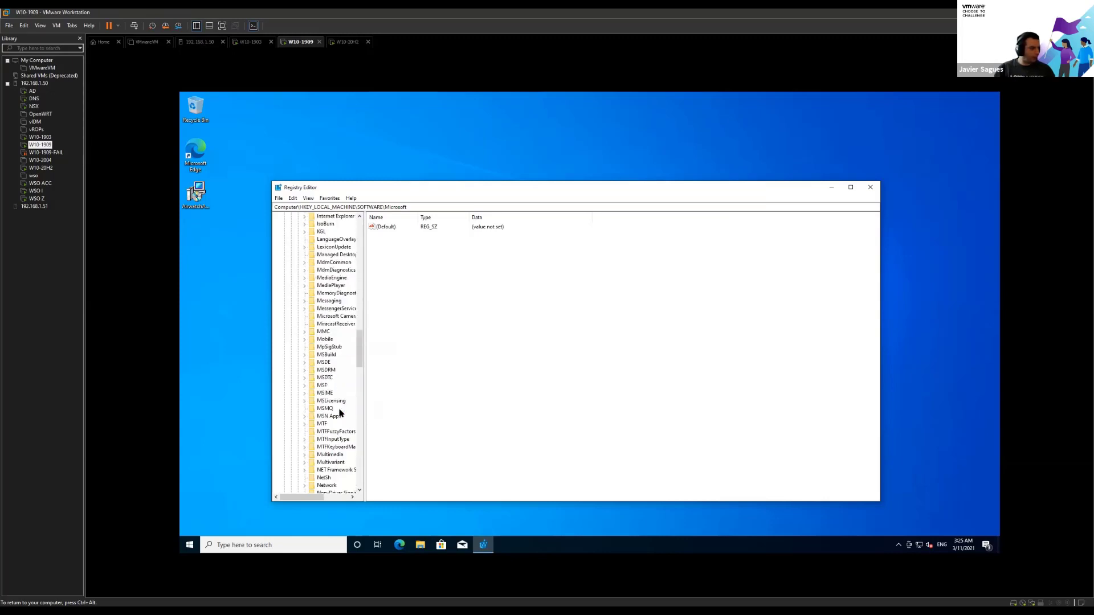
{"action": "scroll", "coordinate": [339, 413], "scroll_direction": "up", "scroll_amount": 5}
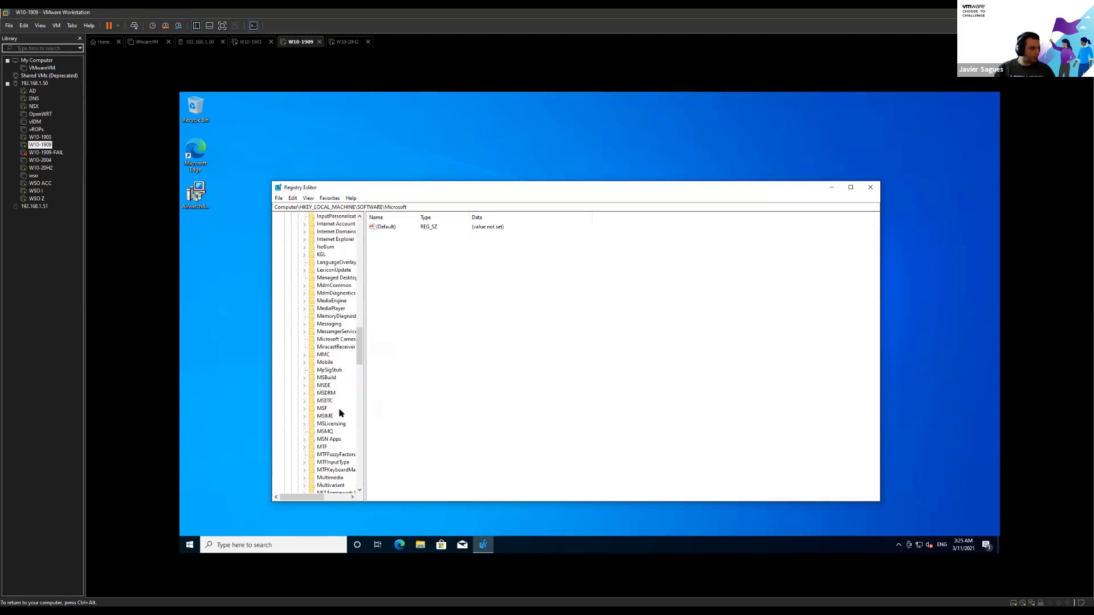
{"action": "scroll", "coordinate": [333, 308], "scroll_direction": "down", "scroll_amount": 4}
{"action": "left_click", "coordinate": [326, 324]}
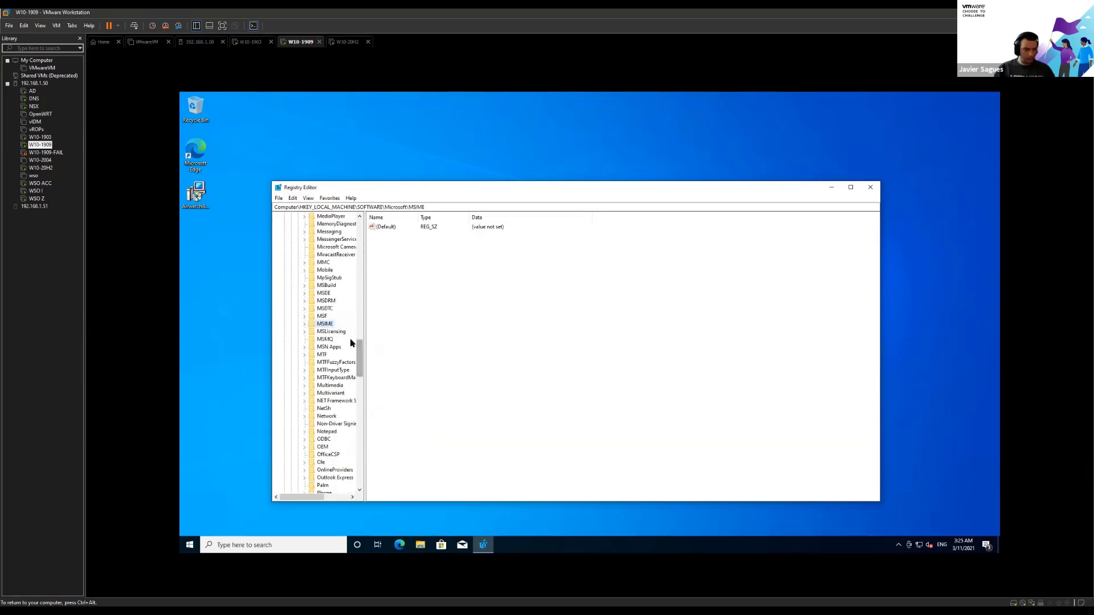
{"action": "scroll", "coordinate": [337, 433], "scroll_direction": "down", "scroll_amount": 5}
{"action": "left_click", "coordinate": [334, 371]}
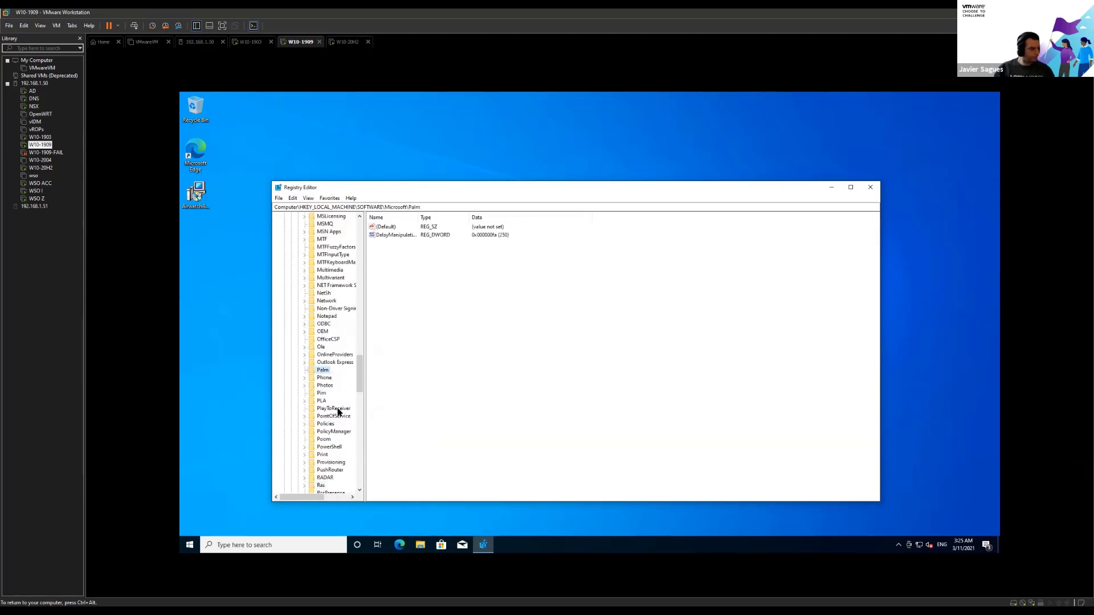
{"action": "left_click", "coordinate": [341, 433]}
{"action": "double_click", "coordinate": [342, 433]}
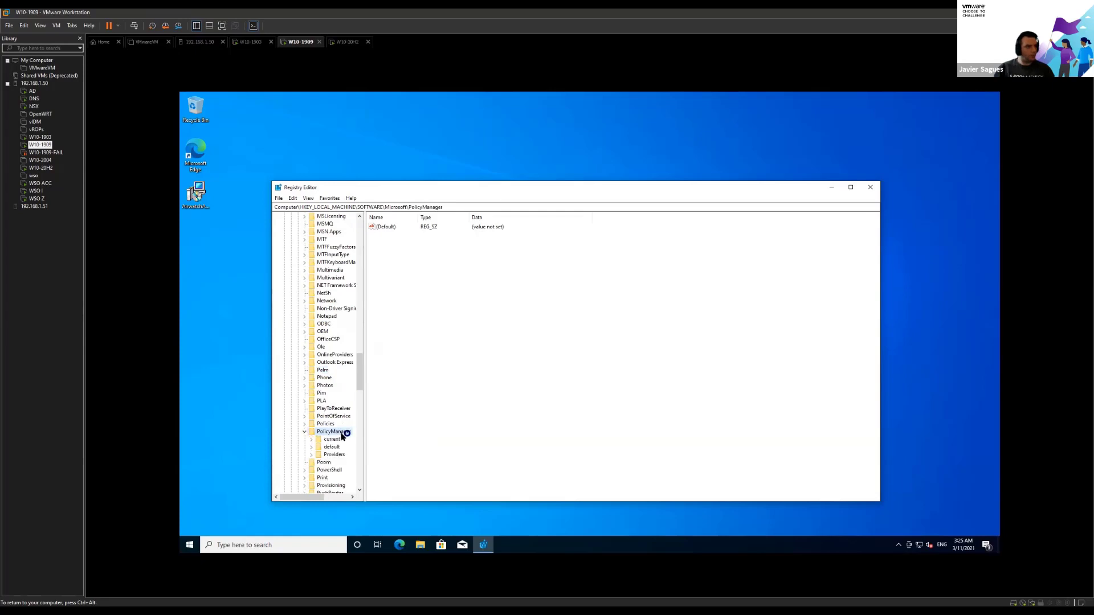
Open the current\device\Update key under PolicyManager and select its target release version string value
{"action": "double_click", "coordinate": [332, 440]}
{"action": "double_click", "coordinate": [337, 447]}
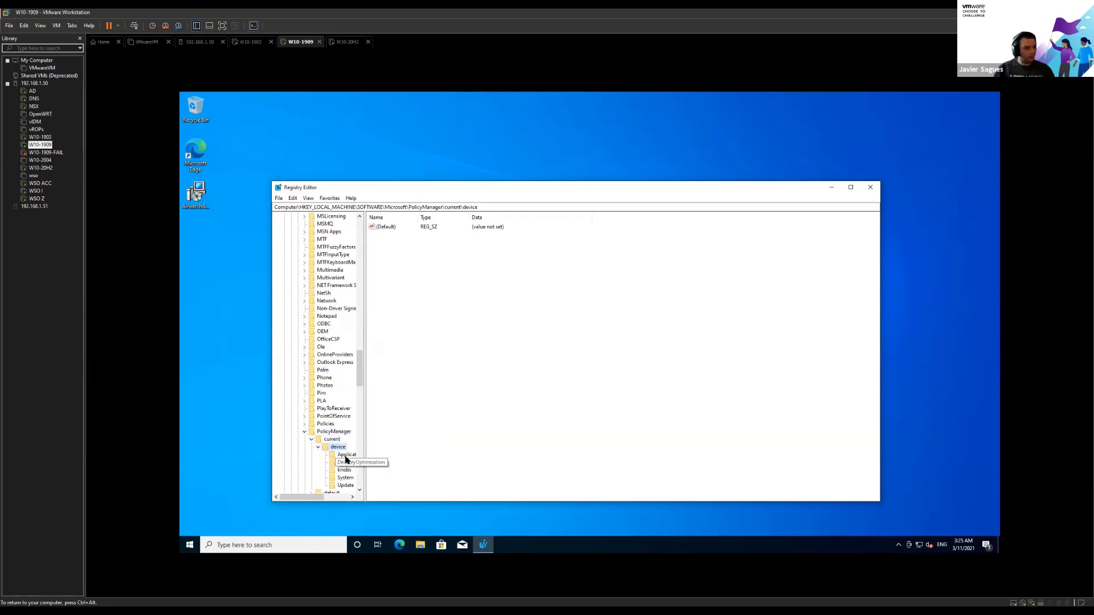
{"action": "left_click", "coordinate": [350, 486]}
{"action": "scroll", "coordinate": [515, 344], "scroll_direction": "down", "scroll_amount": 10}
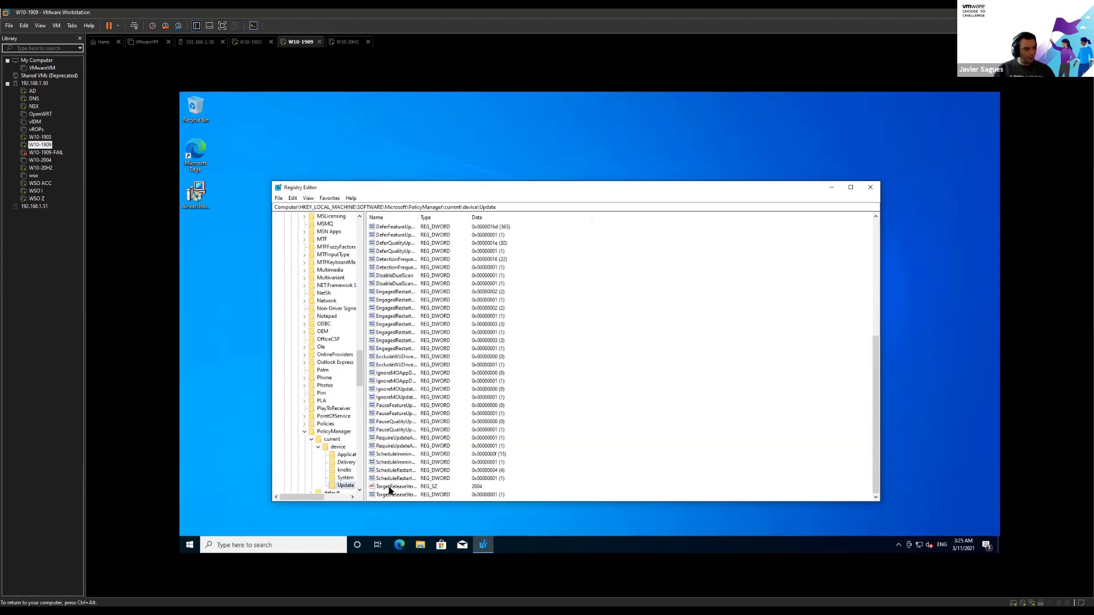
{"action": "left_click", "coordinate": [390, 487]}
Search for windows update on the W10-1909 machine, open the Windows Update settings, and start a check for updates
{"action": "left_click", "coordinate": [191, 544]}
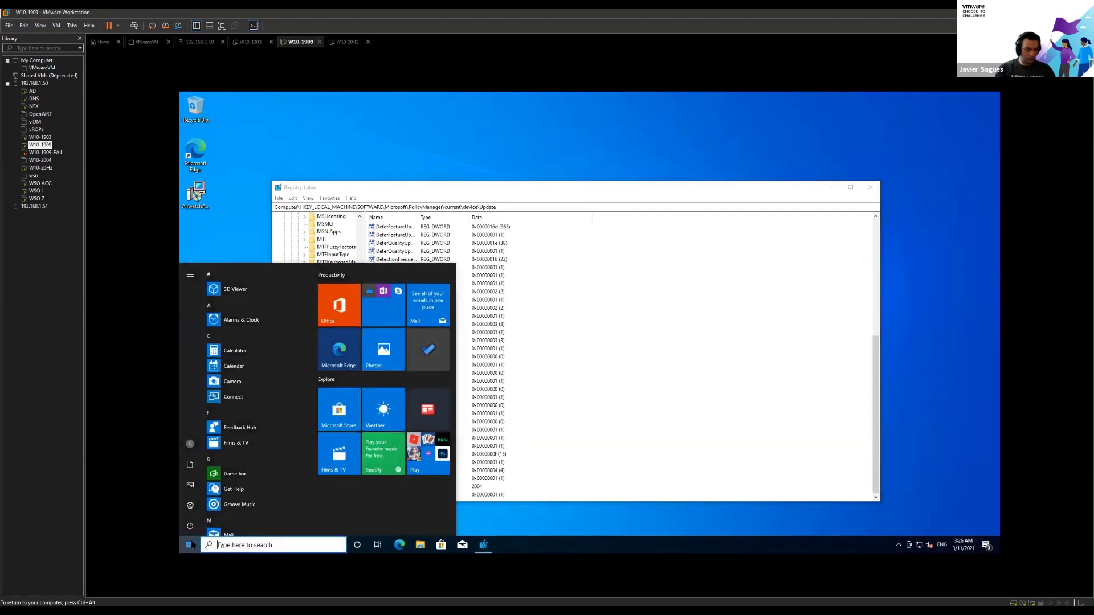
{"action": "type", "text": "windows upda"}
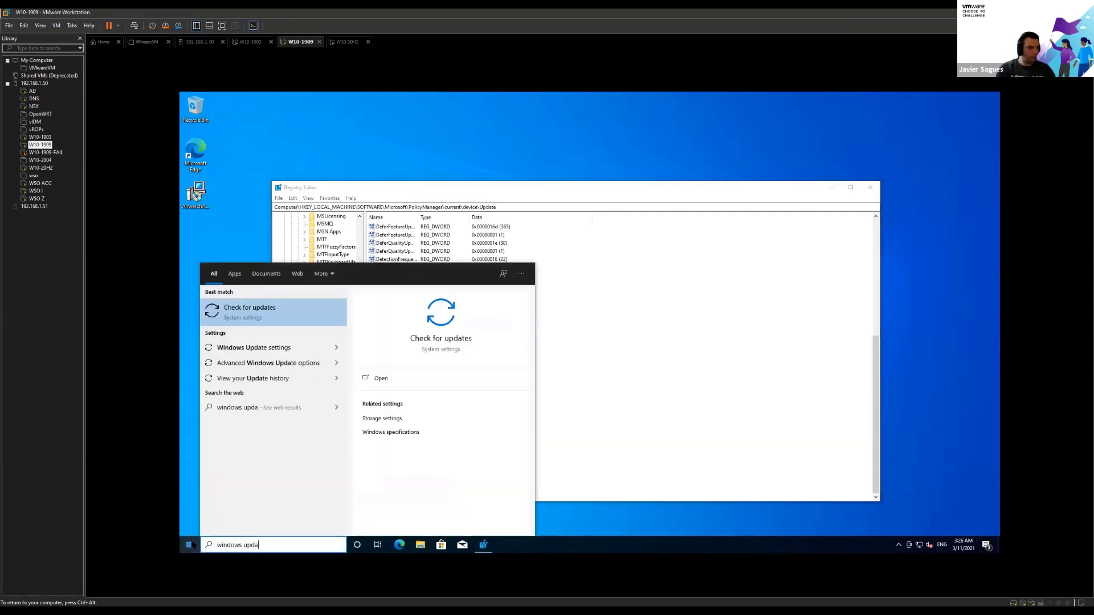
{"action": "type", "text": "te"}
{"action": "key", "text": "Return"}
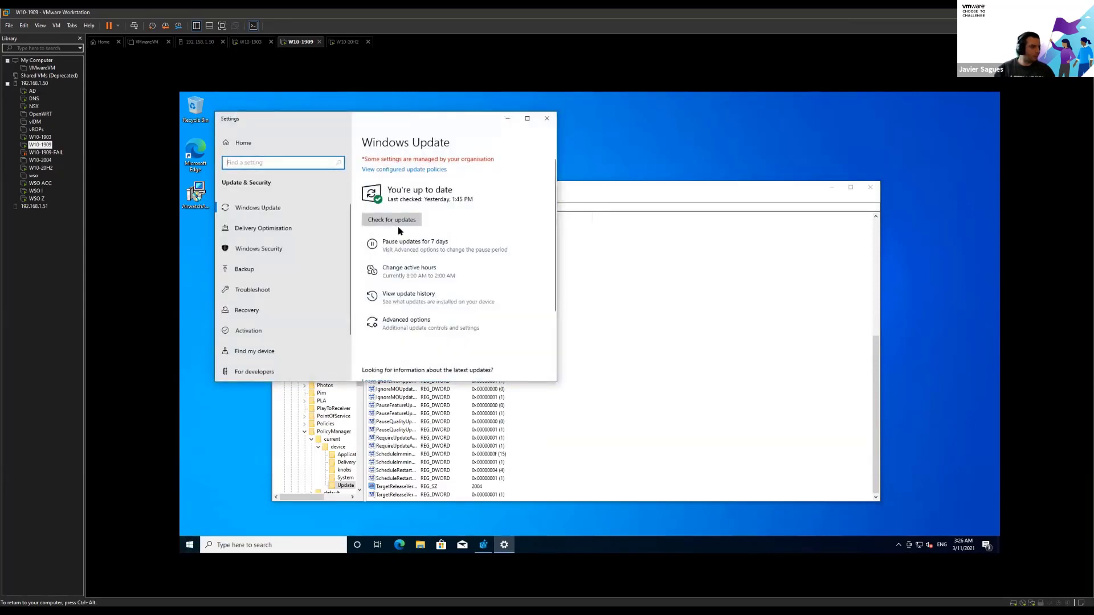
{"action": "left_click", "coordinate": [398, 226]}
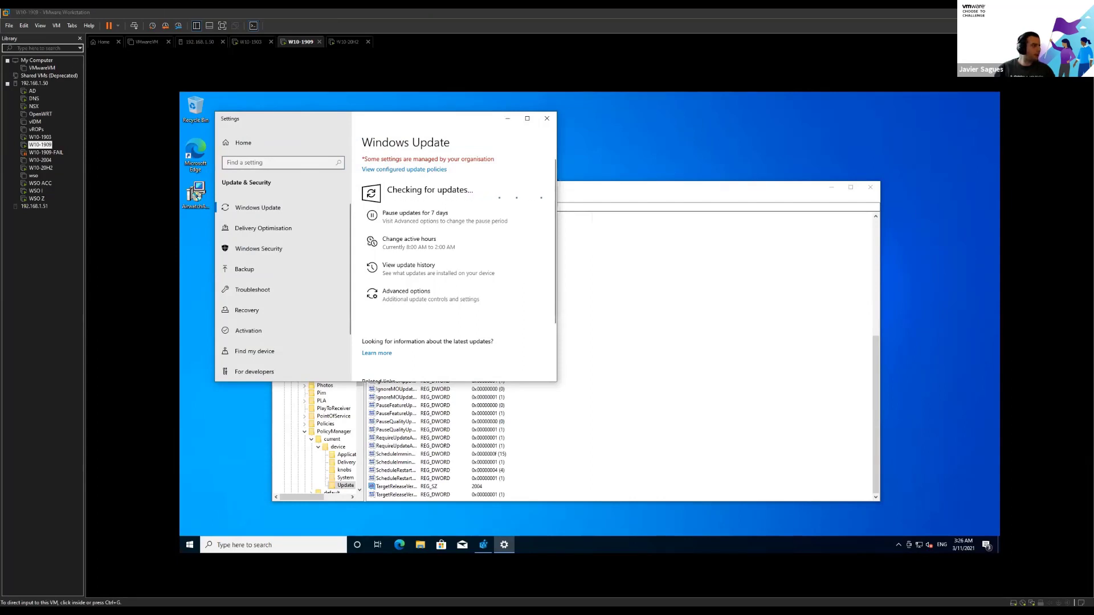
View Windows Update on W10-1903, and in the Workspace ONE UEM console review the updates of the testlab Desktop 10.0.18362 7 0f device last seen most recently
{"action": "left_click", "coordinate": [251, 42]}
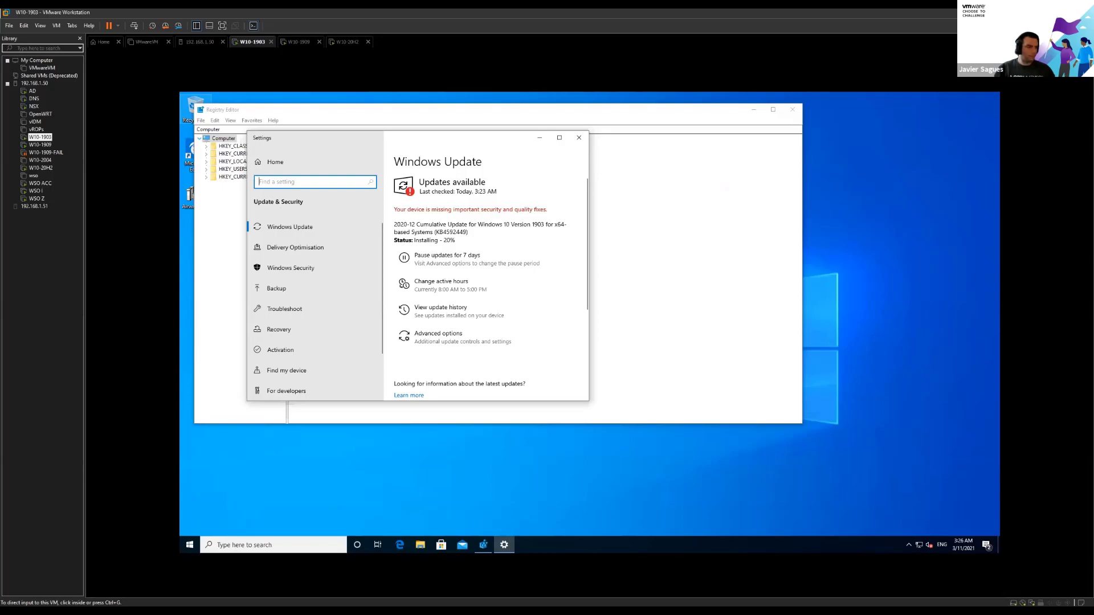
{"action": "left_click", "coordinate": [425, 541]}
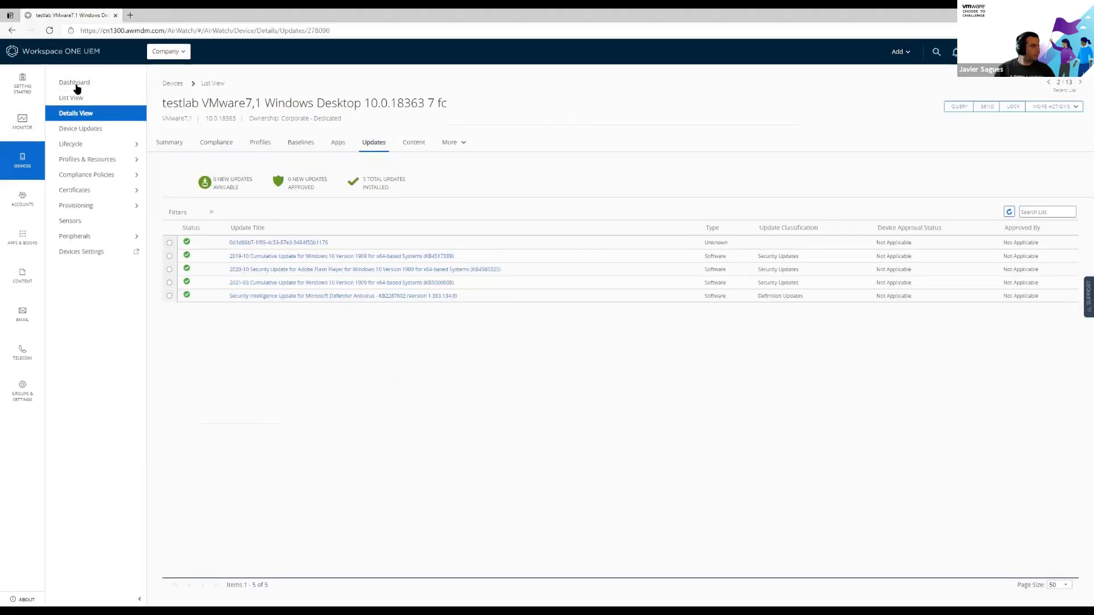
{"action": "left_click", "coordinate": [80, 100]}
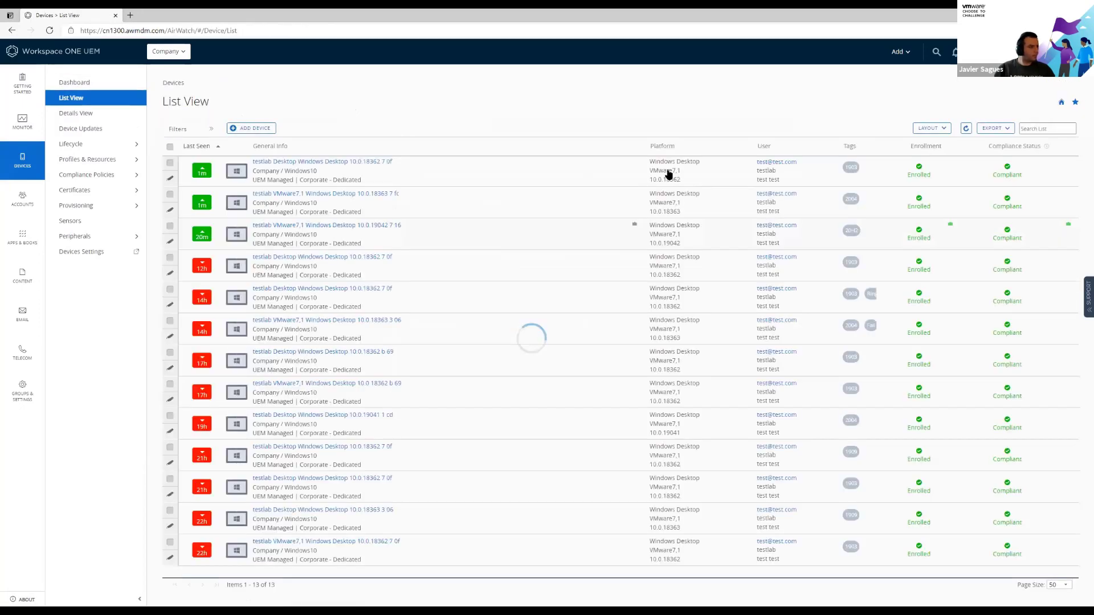
{"action": "left_click", "coordinate": [331, 162]}
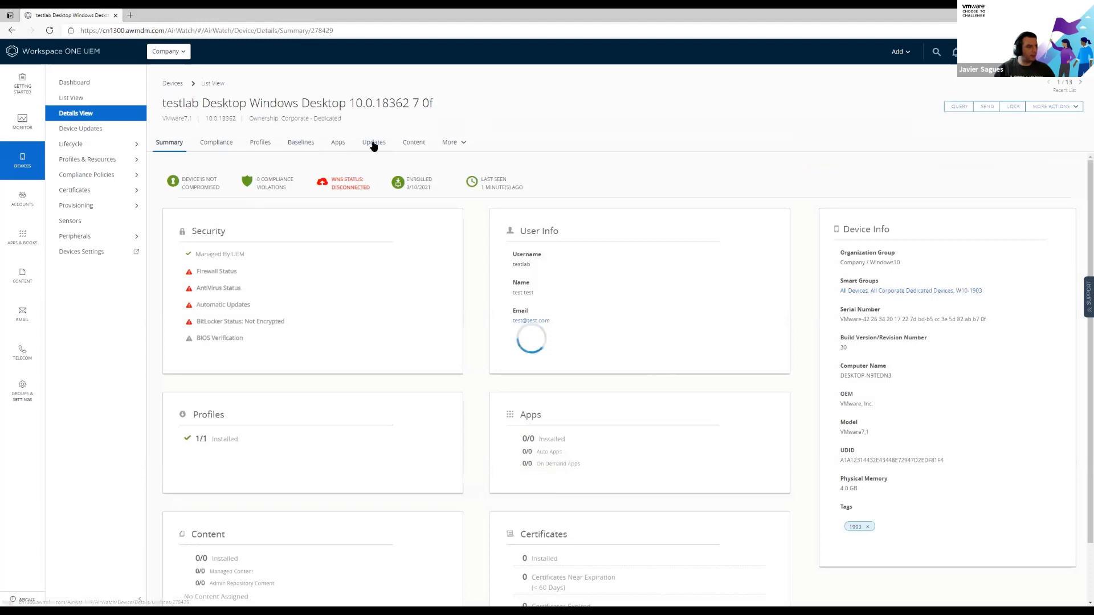
{"action": "left_click", "coordinate": [374, 143]}
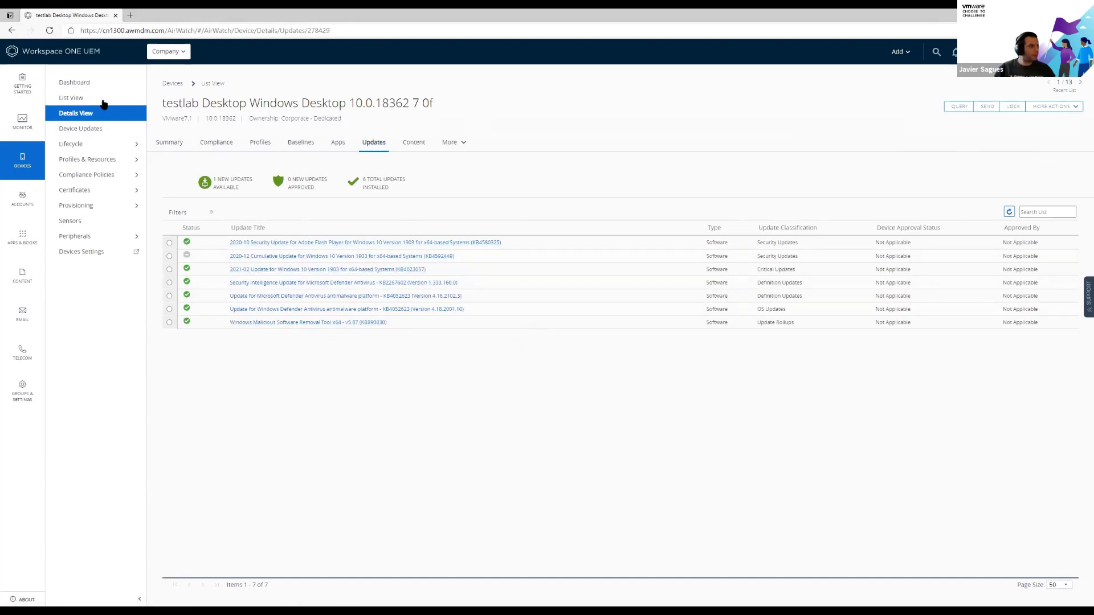
Reopen the most recently seen testlab Desktop 10.0.18362 7 0f device from the device list and assign it the Ring 0 tag
{"action": "left_click", "coordinate": [77, 98]}
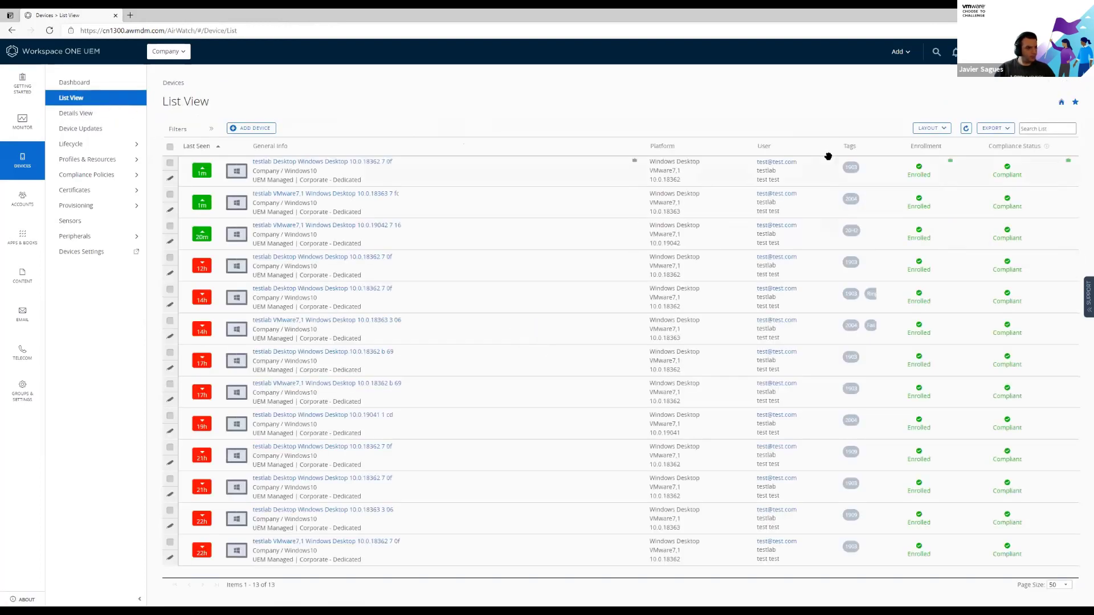
{"action": "left_click", "coordinate": [301, 165]}
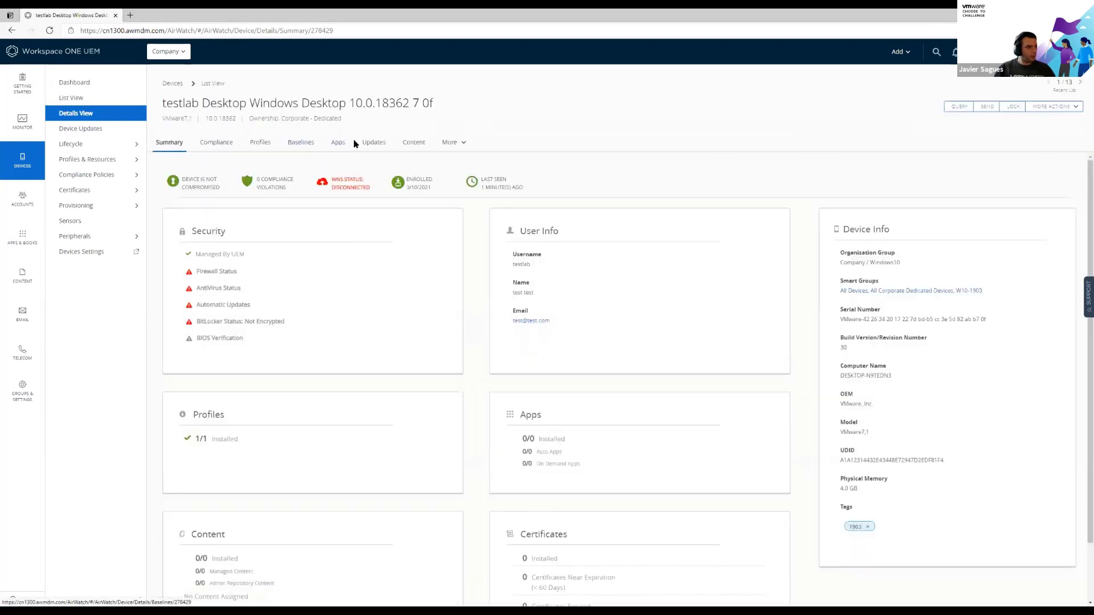
{"action": "left_click", "coordinate": [376, 143]}
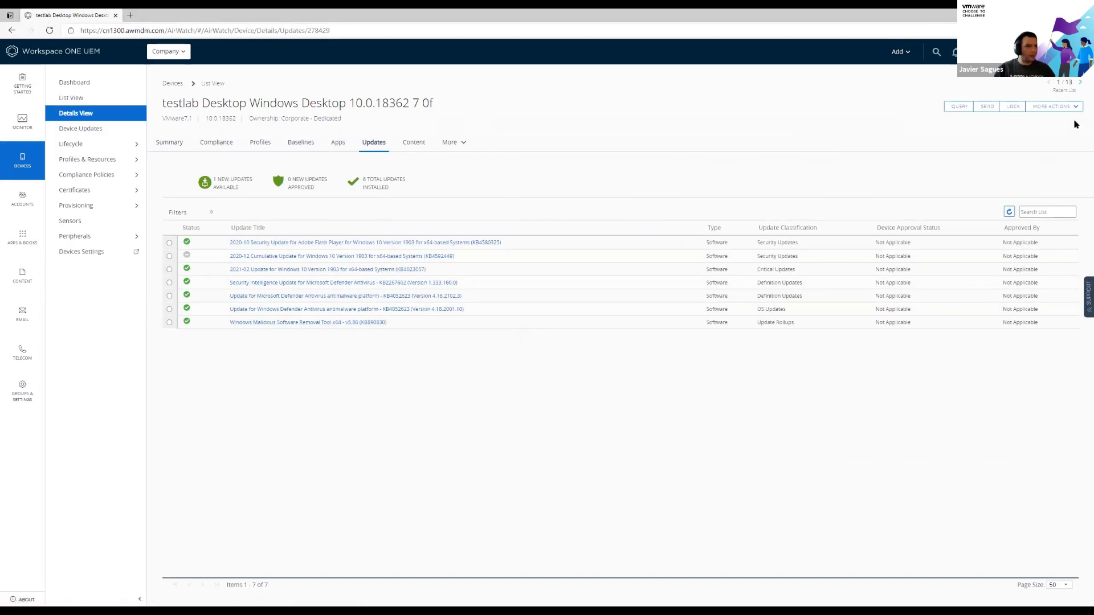
{"action": "left_click", "coordinate": [1053, 106]}
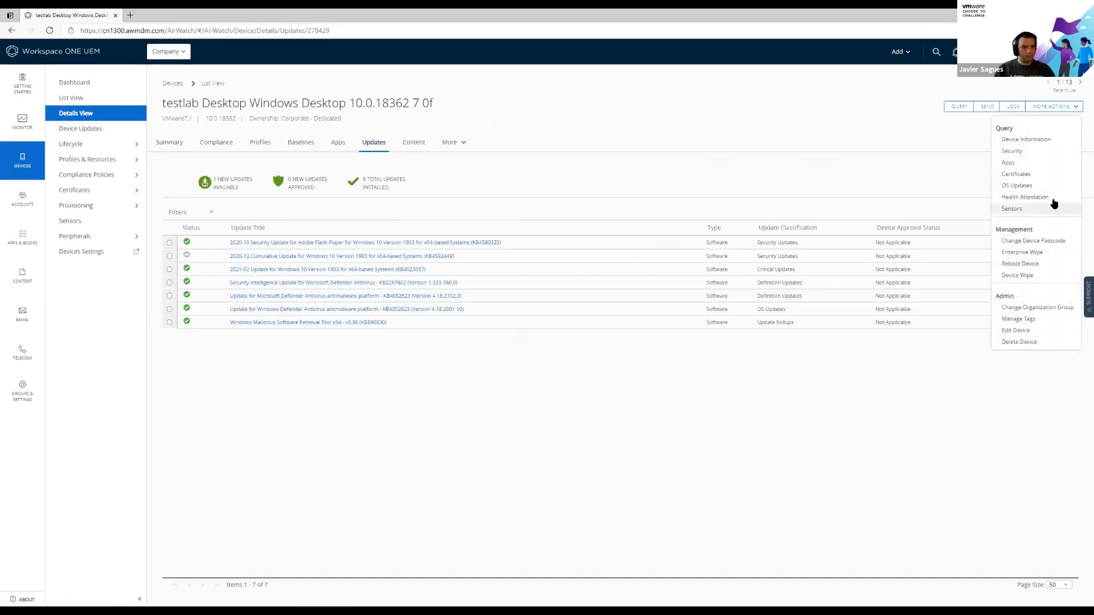
{"action": "left_click", "coordinate": [1023, 320]}
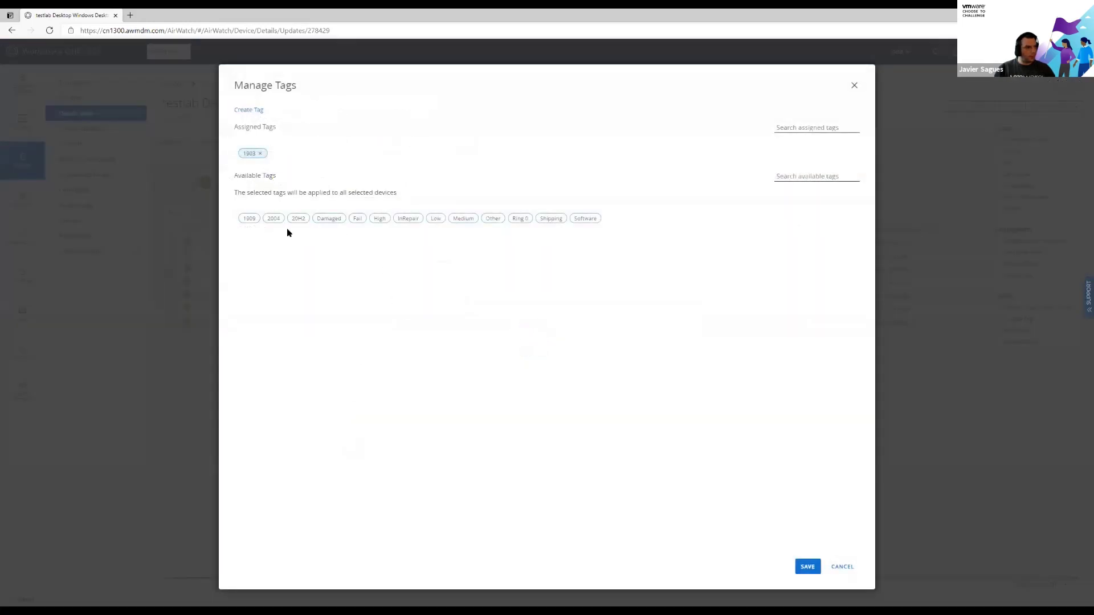
{"action": "left_click", "coordinate": [520, 218]}
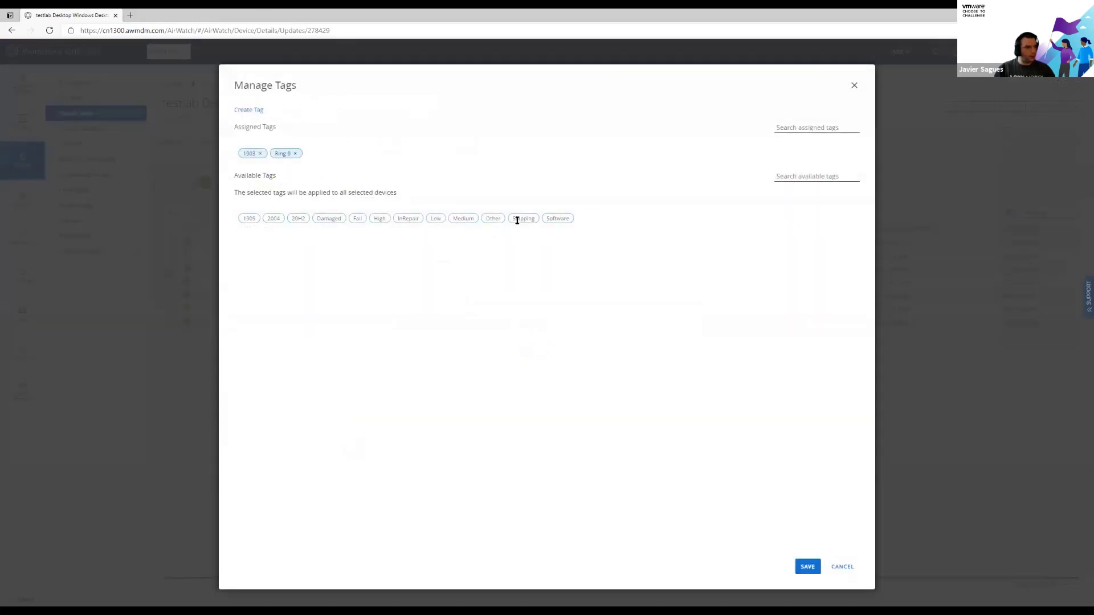
{"action": "left_click", "coordinate": [814, 568]}
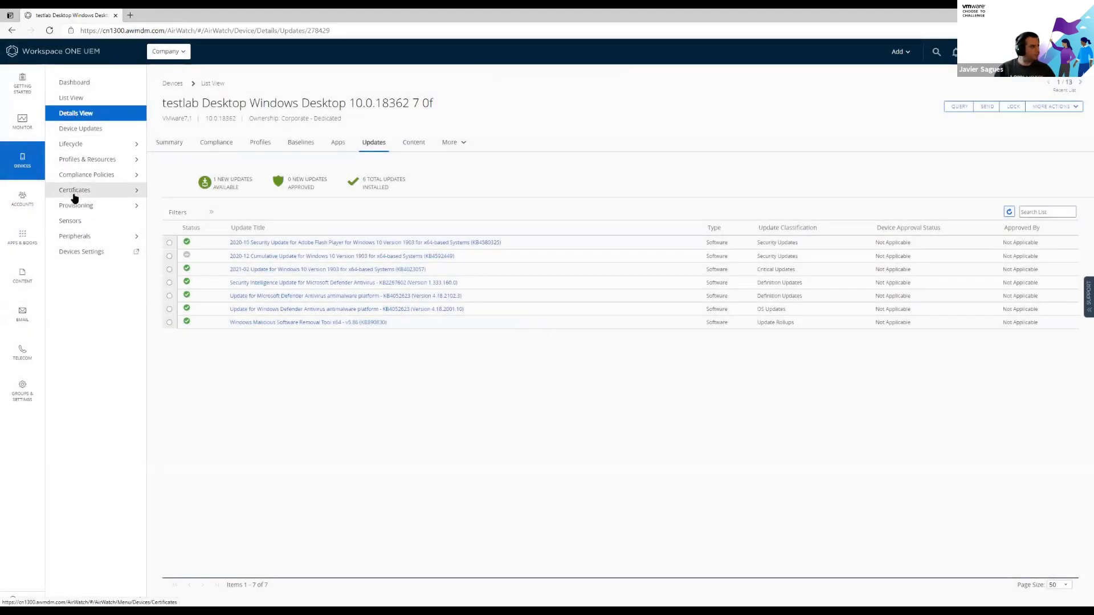
Examine the Windows device updates list to identify which Windows 10 1903 updates are assigned to the Ring 0 group
{"action": "left_click", "coordinate": [77, 129]}
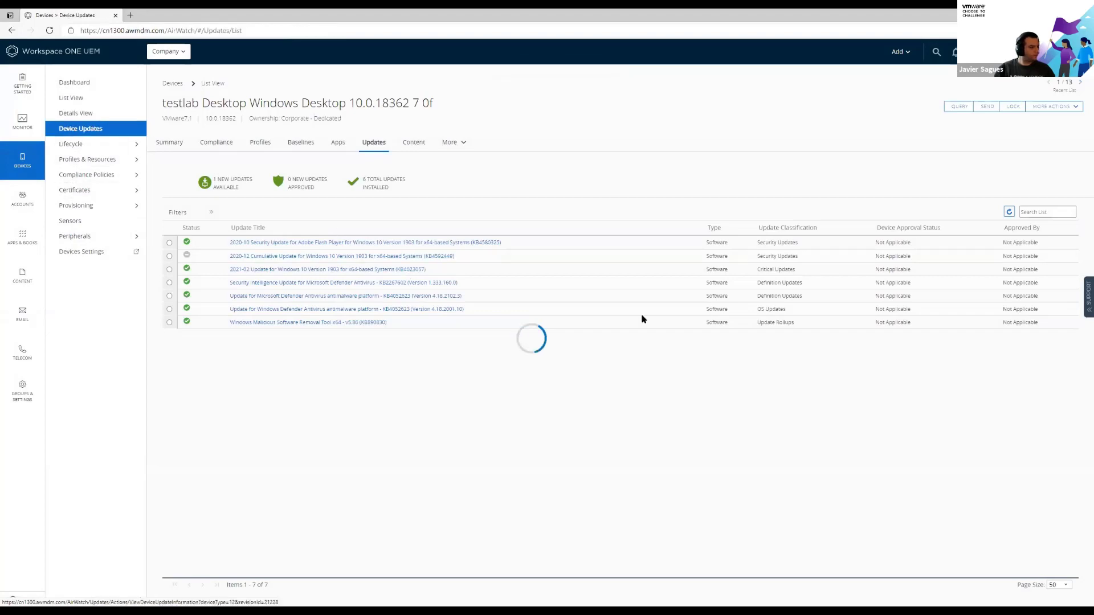
{"action": "left_click_drag", "start_coordinate": [932, 287], "coordinate": [264, 279]}
{"action": "scroll", "coordinate": [859, 375], "scroll_direction": "down", "scroll_amount": 12}
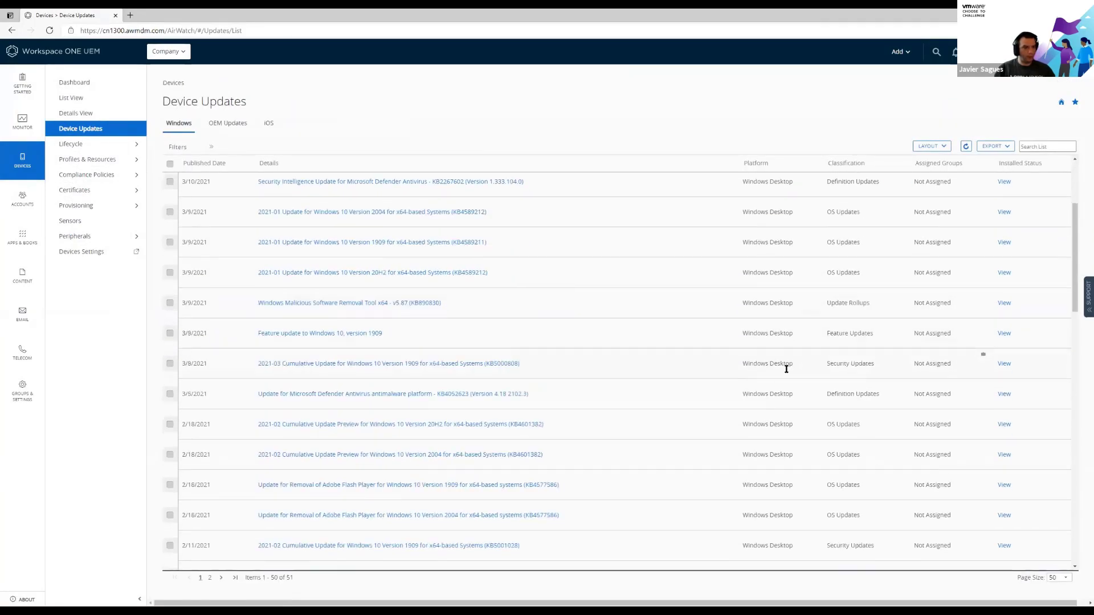
{"action": "scroll", "coordinate": [859, 375], "scroll_direction": "down", "scroll_amount": 2}
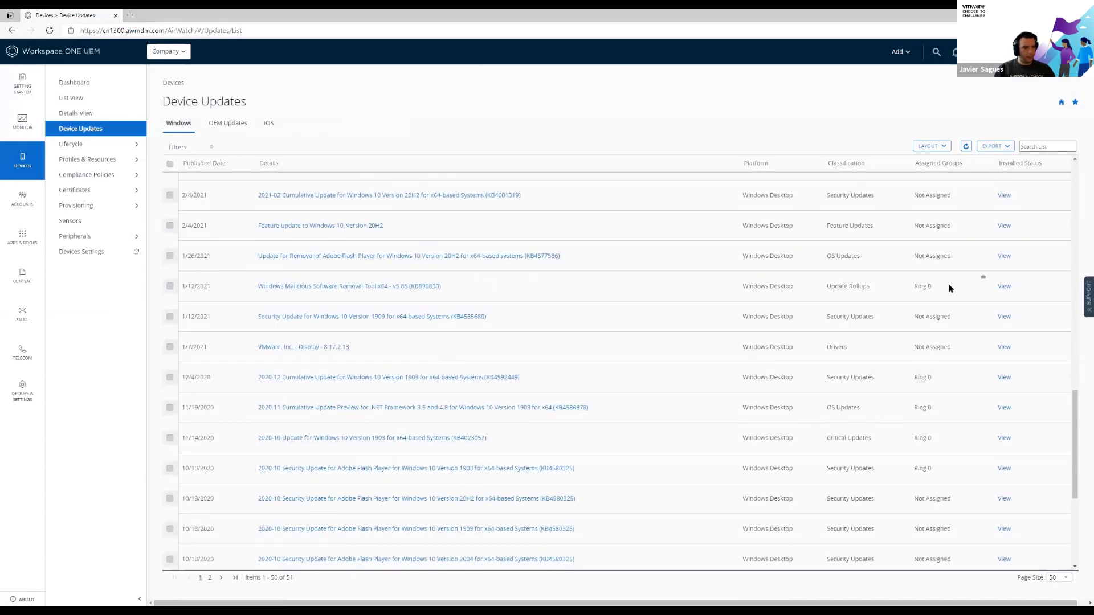
{"action": "left_click_drag", "start_coordinate": [946, 287], "coordinate": [257, 283]}
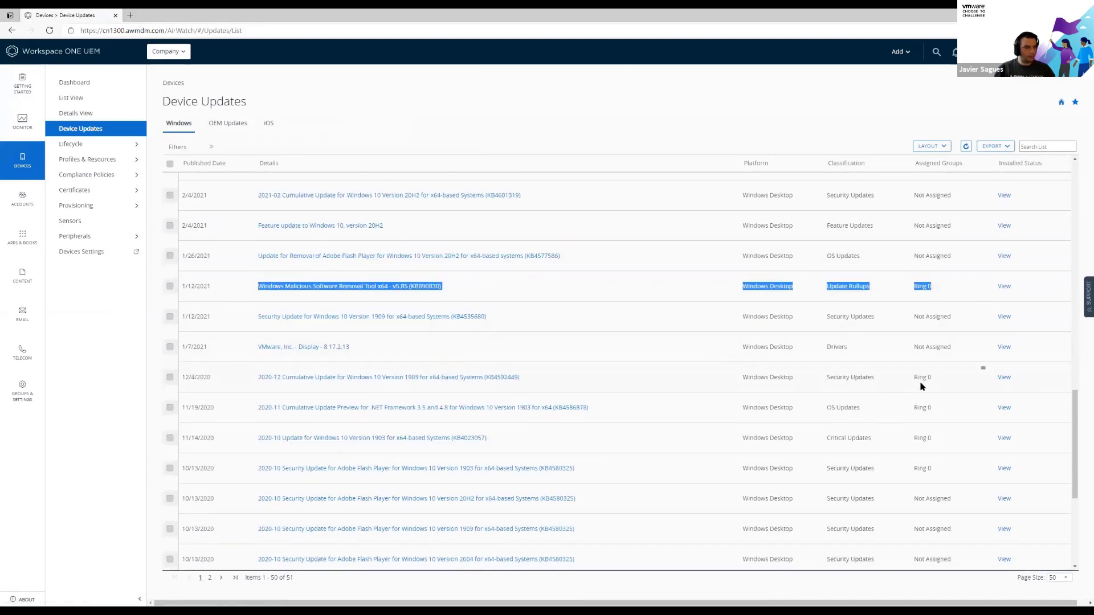
{"action": "left_click_drag", "start_coordinate": [940, 379], "coordinate": [244, 380]}
{"action": "scroll", "coordinate": [623, 366], "scroll_direction": "down", "scroll_amount": 3}
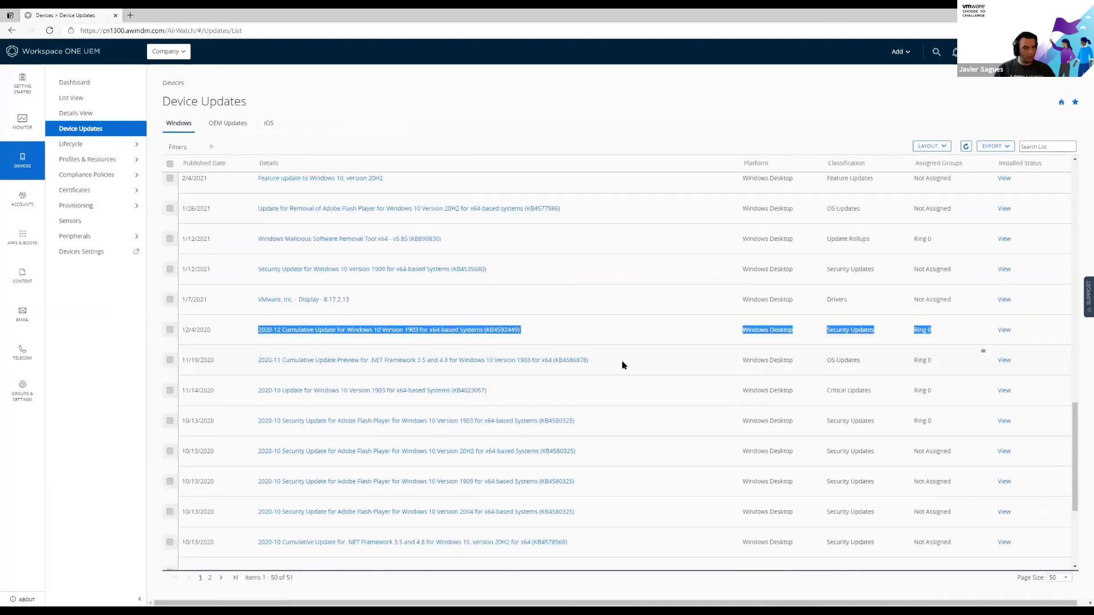
{"action": "left_click_drag", "start_coordinate": [938, 293], "coordinate": [376, 293]}
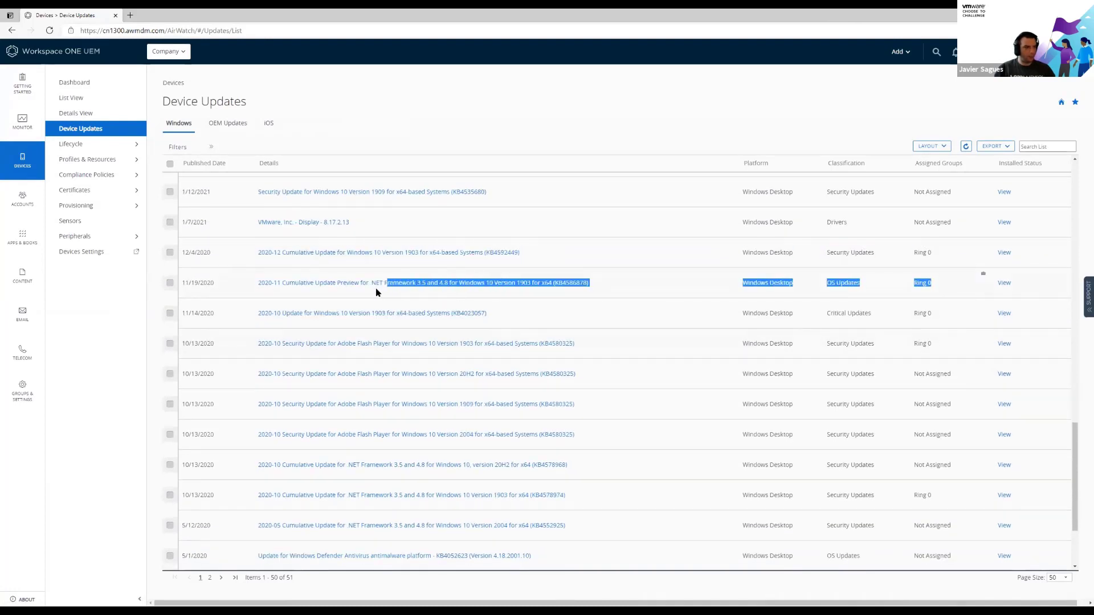
{"action": "left_click", "coordinate": [515, 314]}
{"action": "left_click_drag", "start_coordinate": [947, 357], "coordinate": [647, 352]}
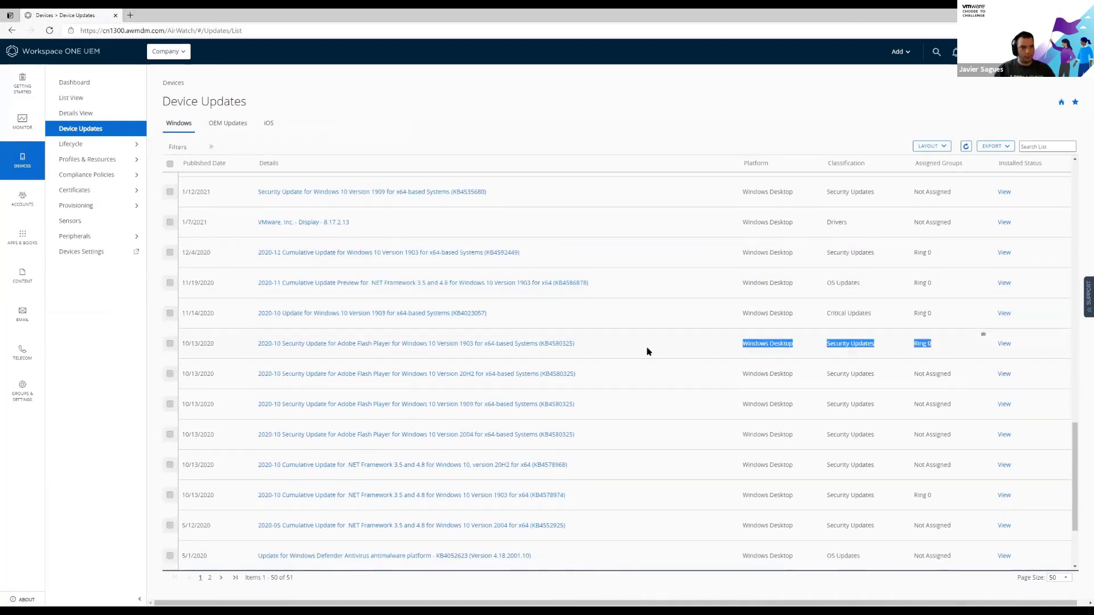
{"action": "left_click", "coordinate": [652, 343]}
{"action": "scroll", "coordinate": [635, 343], "scroll_direction": "up", "scroll_amount": 10}
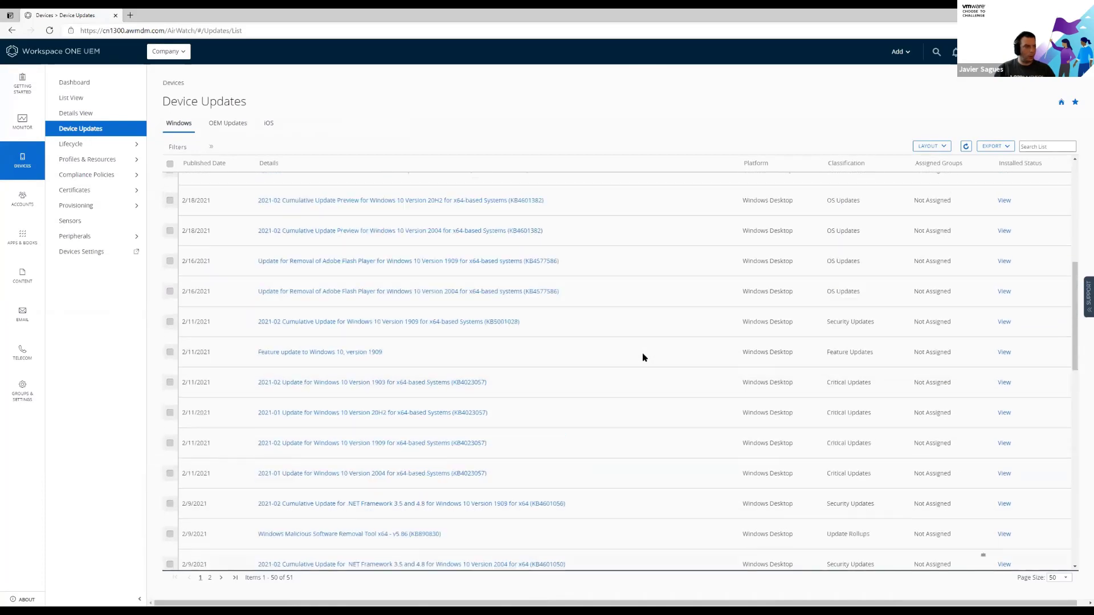
Open the testlab VMware7,1 Windows Desktop 10.0.18363 7 fc device from the device list, query its OS updates, and view its updates
{"action": "left_click", "coordinate": [86, 99]}
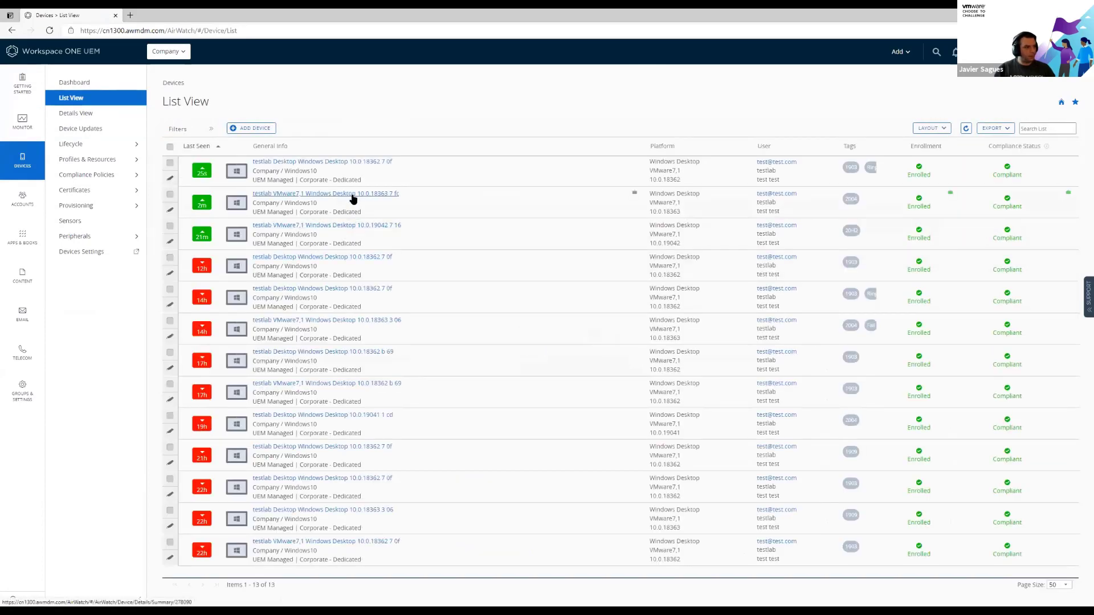
{"action": "left_click", "coordinate": [318, 195]}
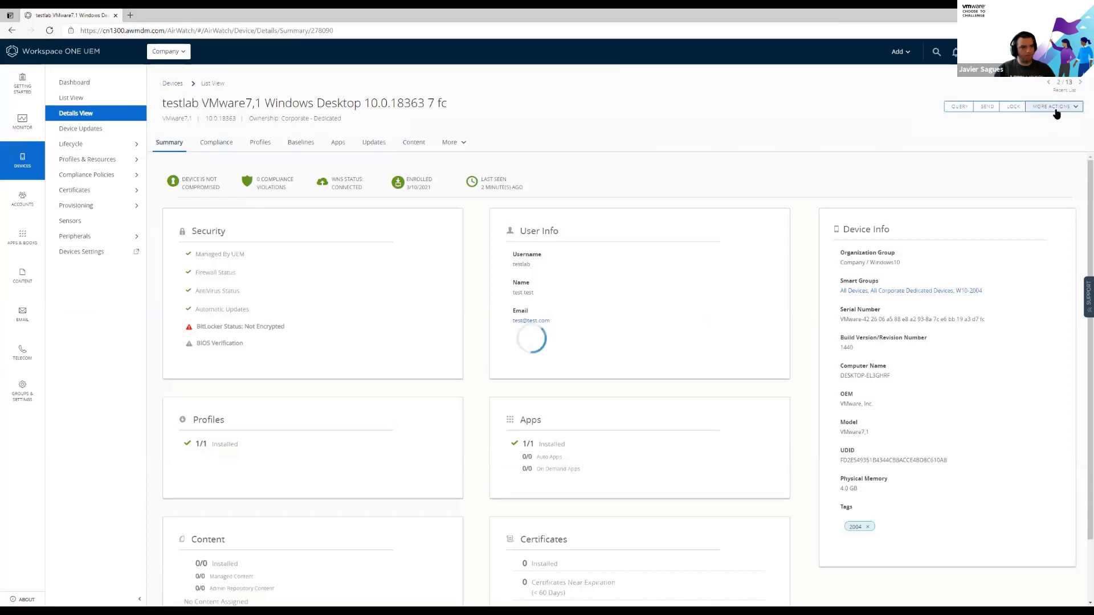
{"action": "left_click", "coordinate": [1055, 108]}
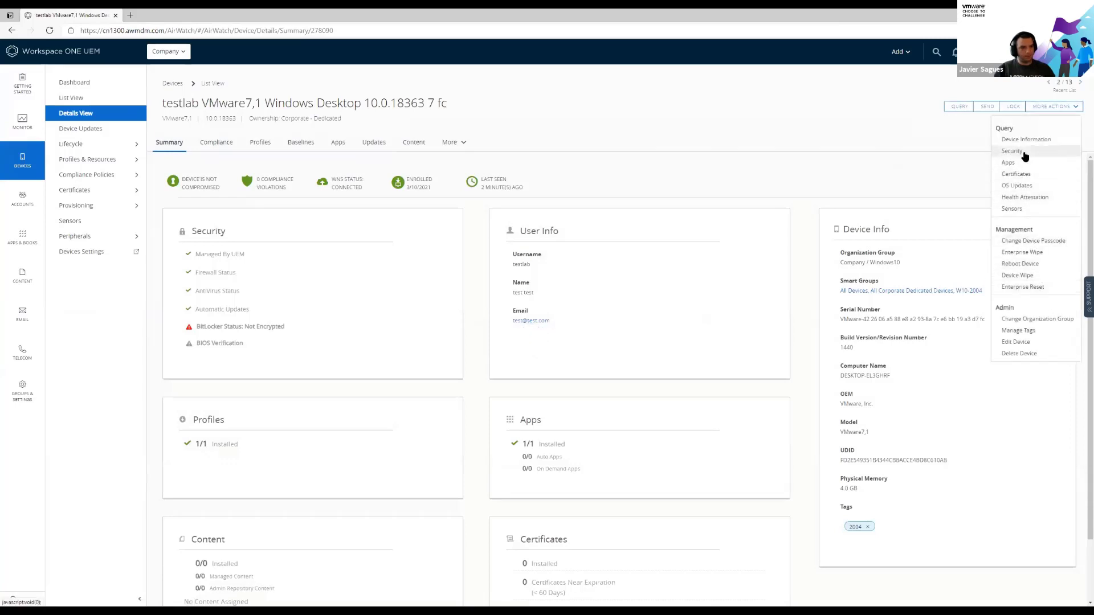
{"action": "left_click", "coordinate": [1018, 186]}
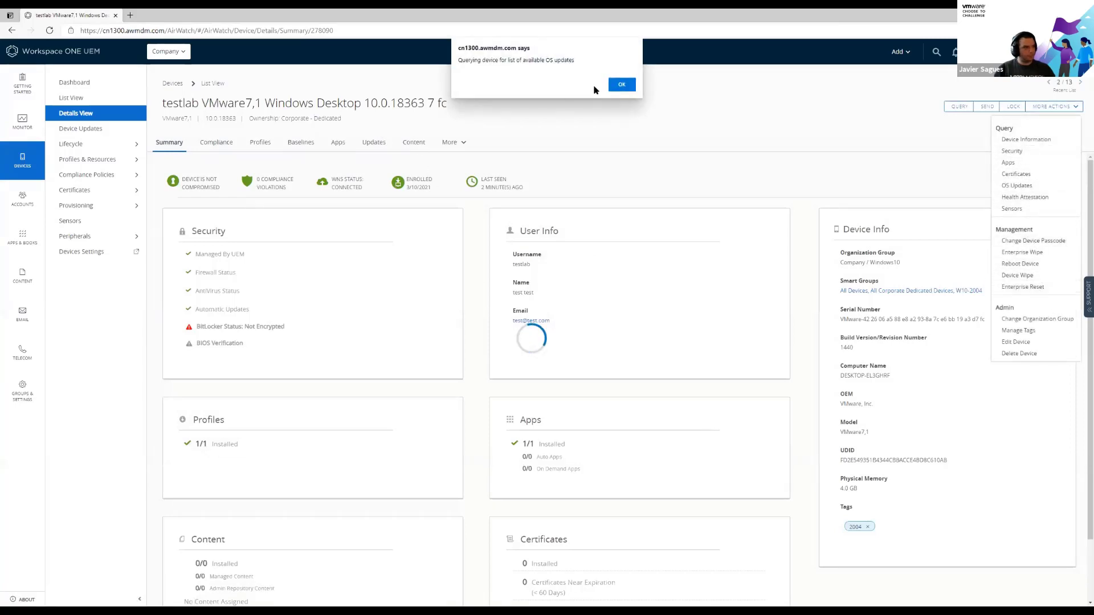
{"action": "left_click", "coordinate": [620, 85]}
{"action": "left_click", "coordinate": [375, 142]}
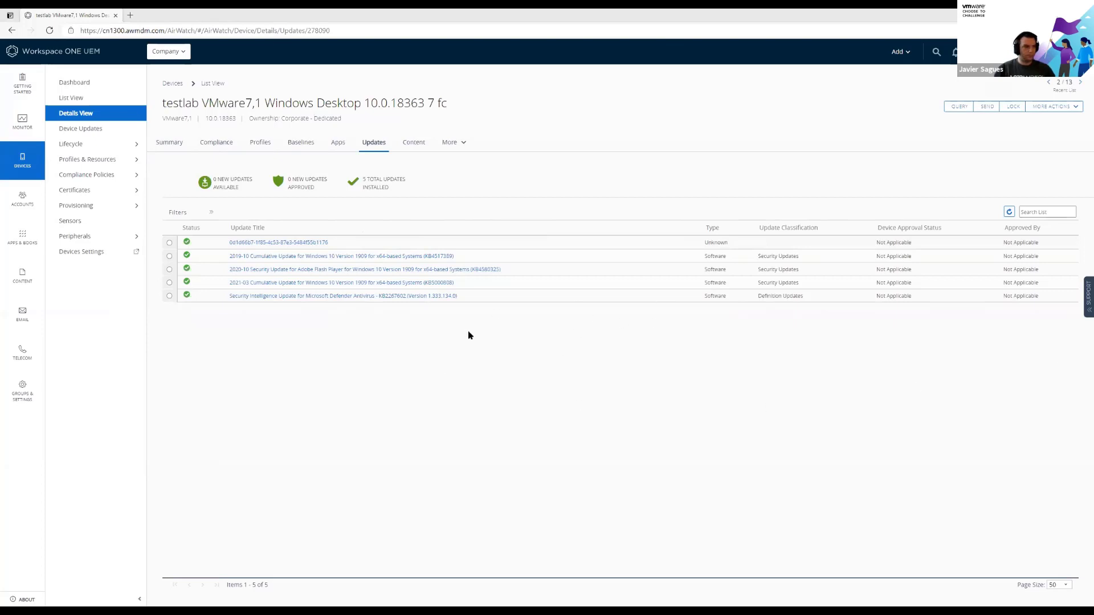
Query the 10.0.18363 7 fc device for OS updates again, refresh its updates, and reopen them from the device list
{"action": "left_click", "coordinate": [1066, 109]}
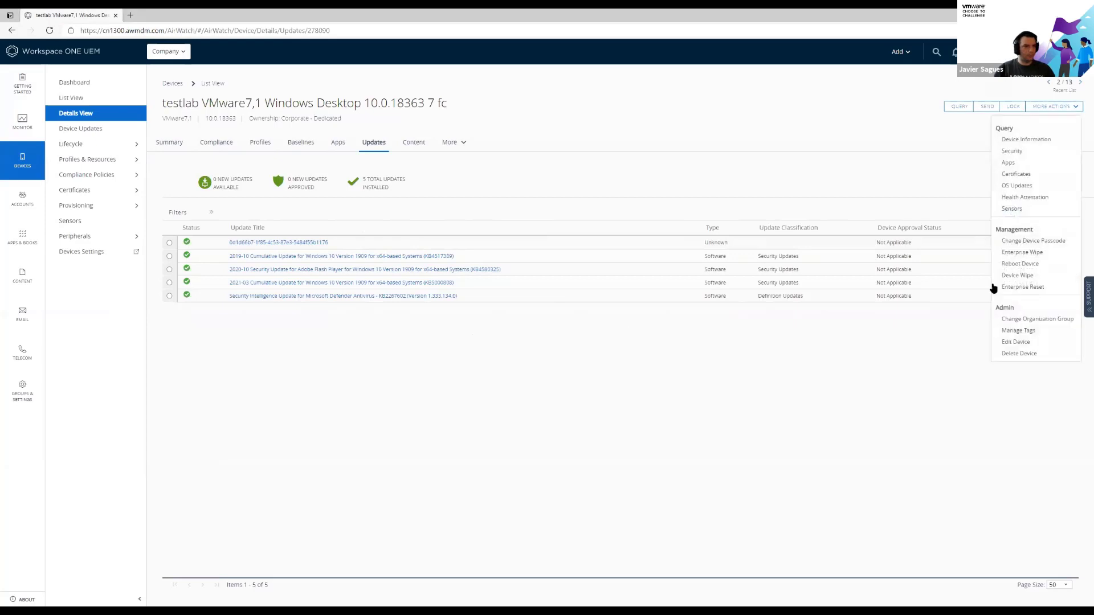
{"action": "left_click", "coordinate": [1020, 186]}
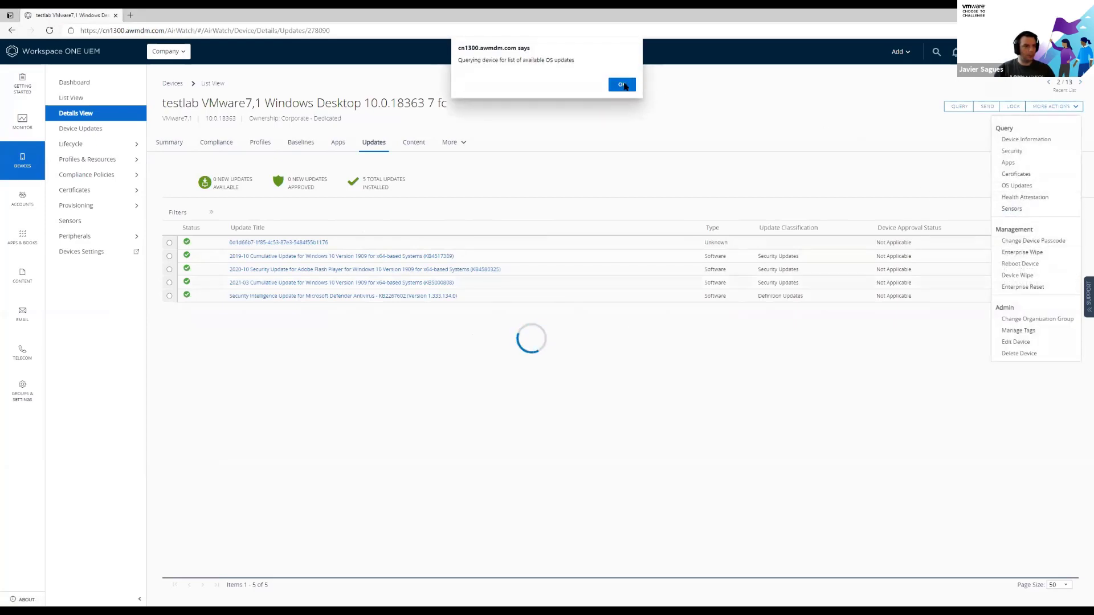
{"action": "left_click", "coordinate": [622, 85]}
{"action": "left_click", "coordinate": [1009, 212]}
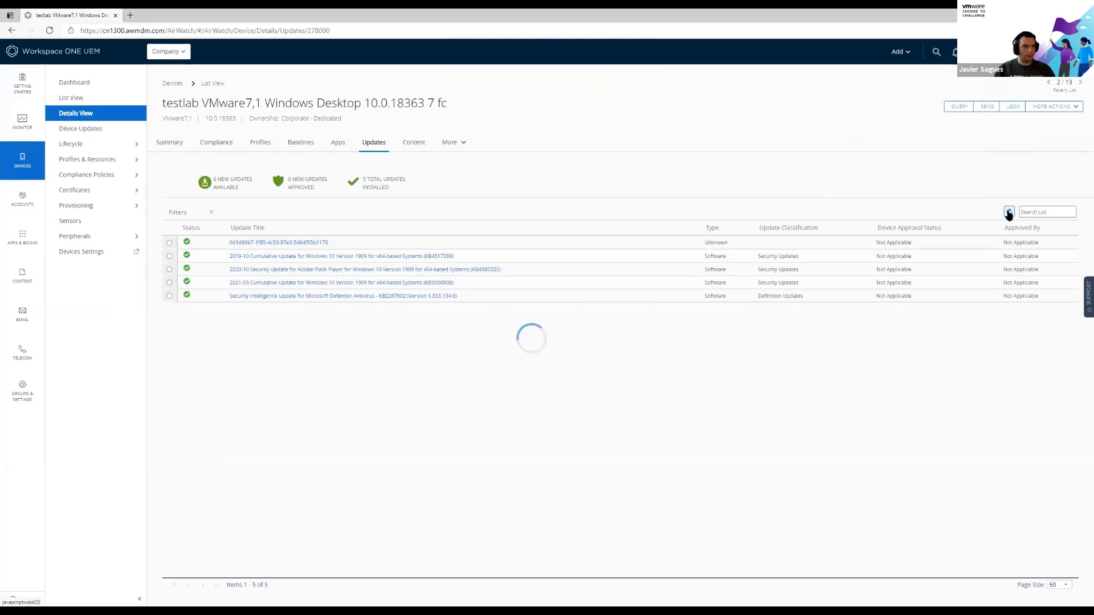
{"action": "left_click", "coordinate": [97, 98]}
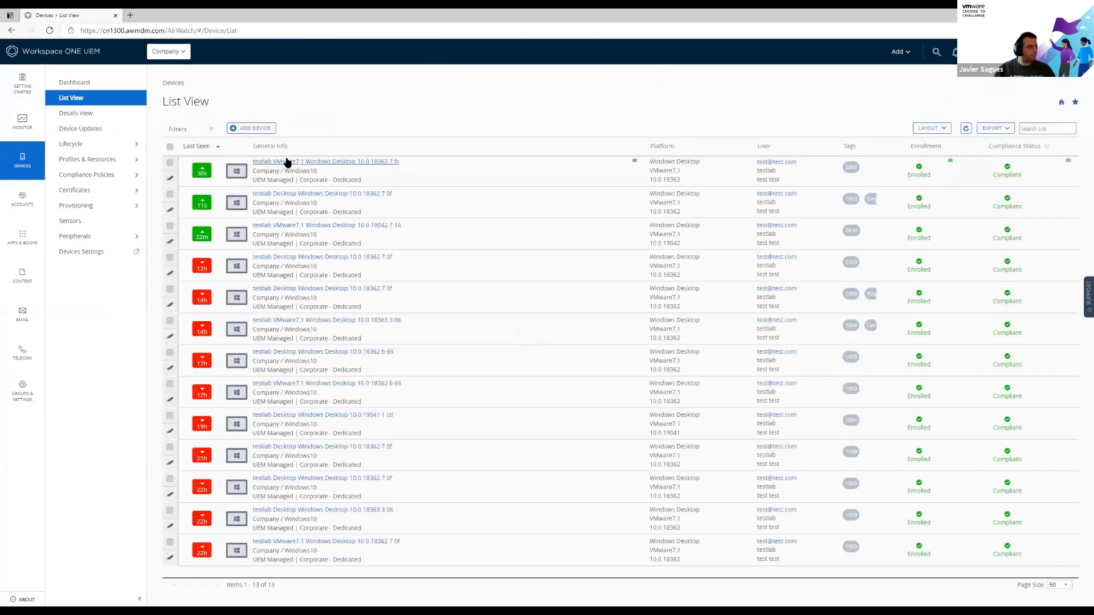
{"action": "left_click", "coordinate": [288, 162]}
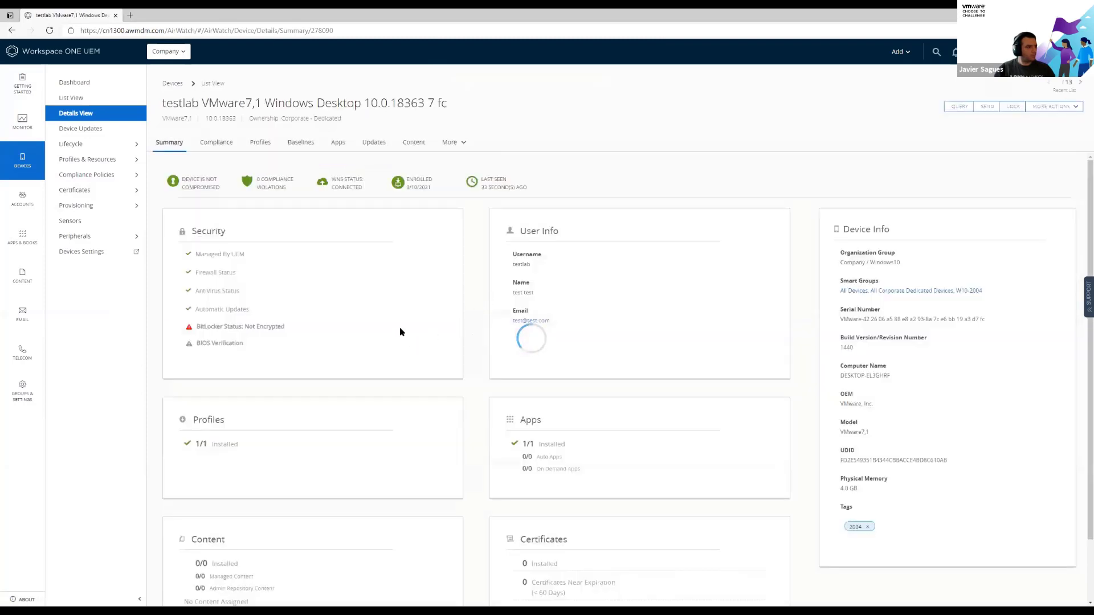
{"action": "left_click", "coordinate": [374, 142]}
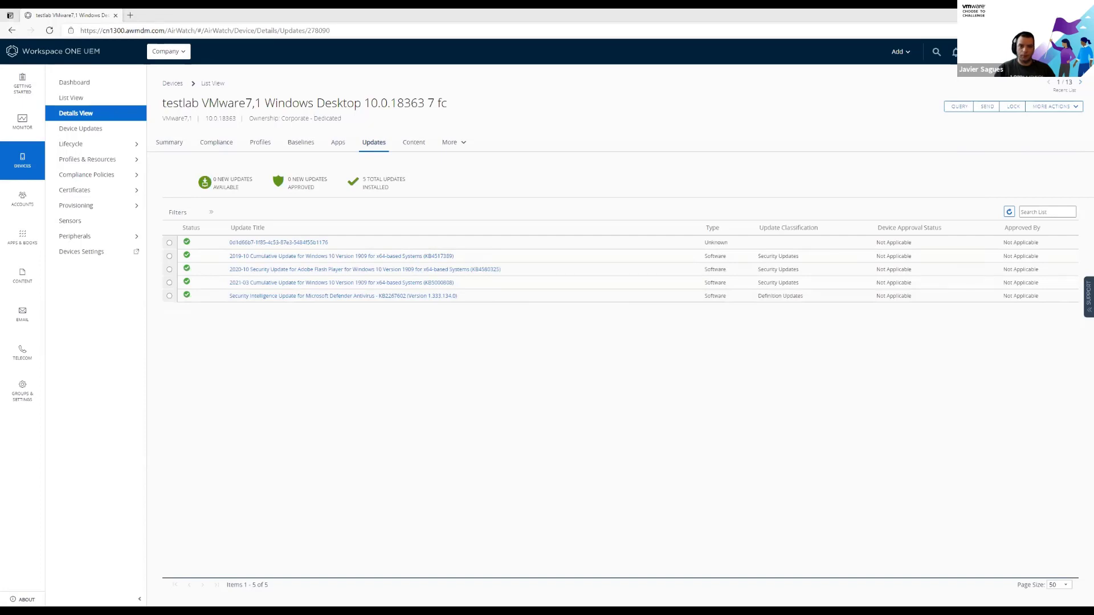
Switch to VMware Workstation, view W10-1903's update progress, then check for updates on W10-1909 and move its Registry Editor aside from Windows Update
{"action": "key", "text": "alt+Tab"}
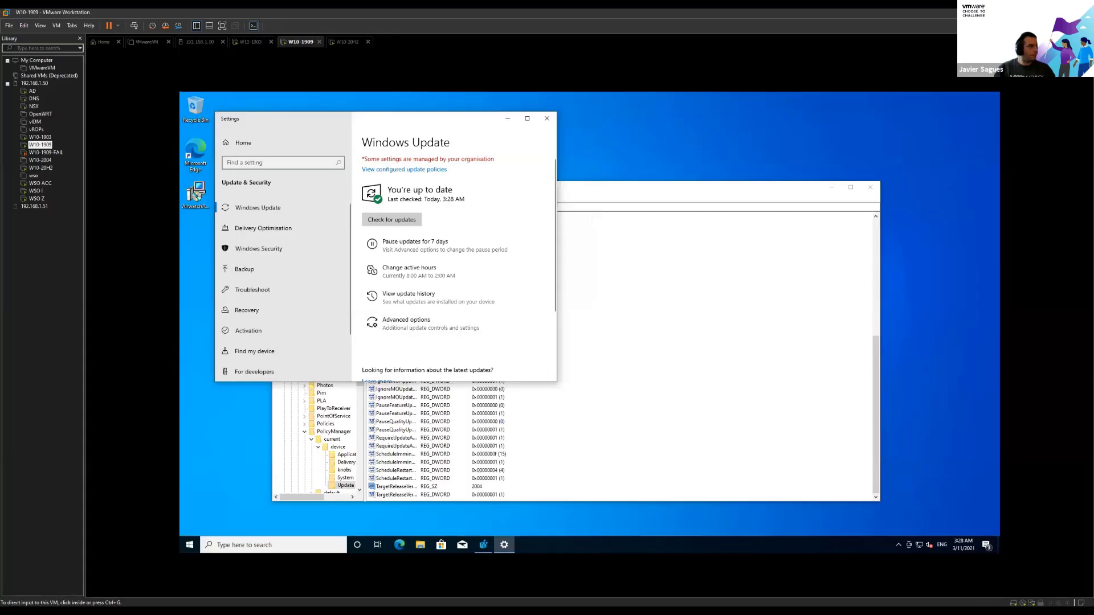
{"action": "left_click", "coordinate": [250, 42]}
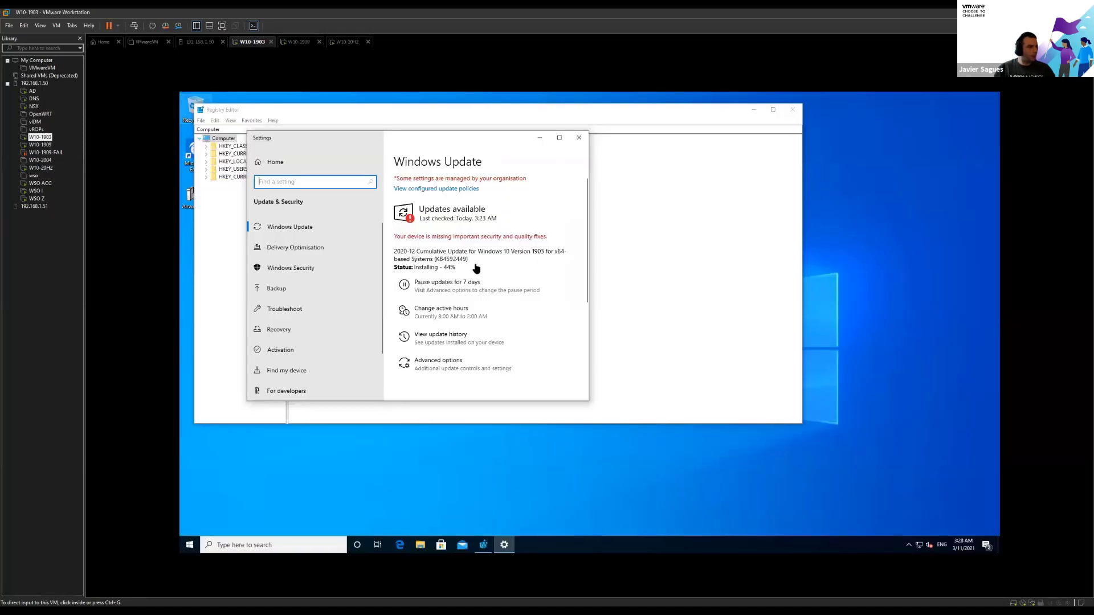
{"action": "left_click", "coordinate": [299, 42]}
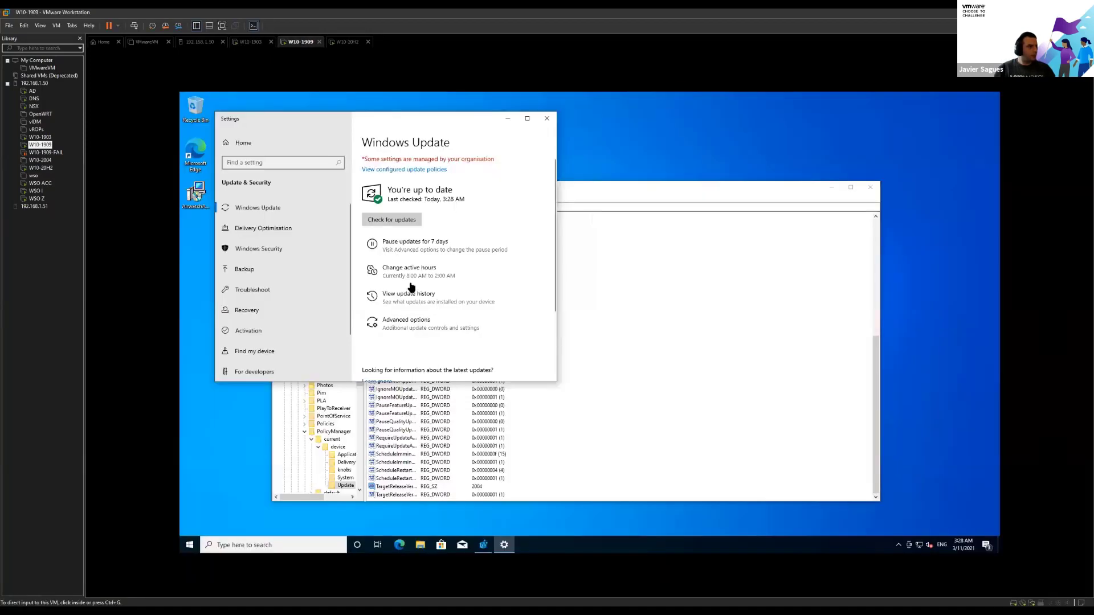
{"action": "left_click", "coordinate": [390, 221]}
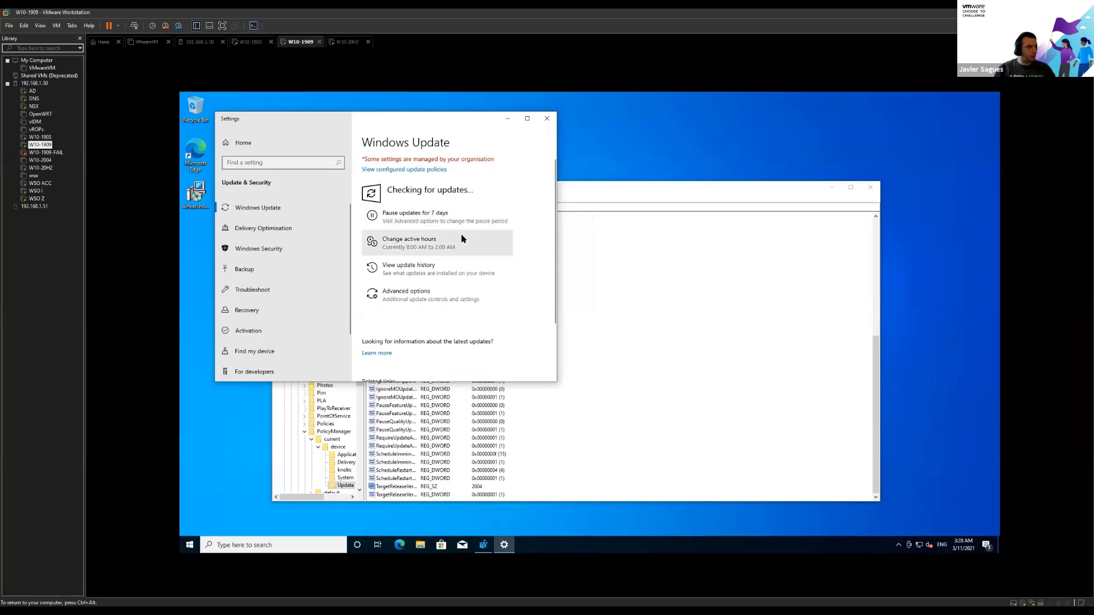
{"action": "left_click_drag", "start_coordinate": [665, 196], "coordinate": [795, 111]}
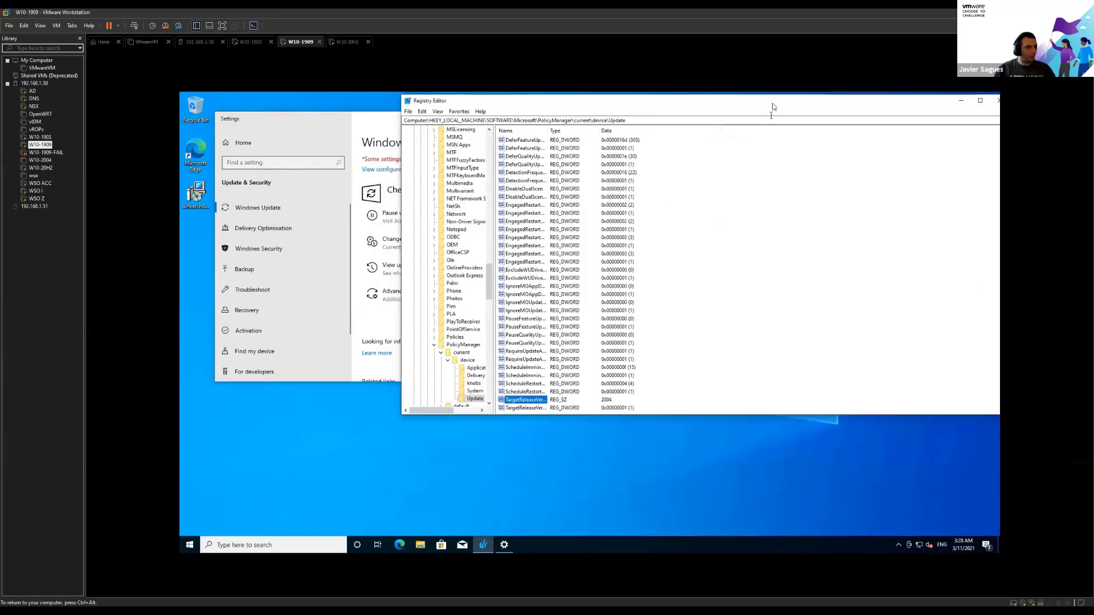
{"action": "left_click", "coordinate": [379, 167]}
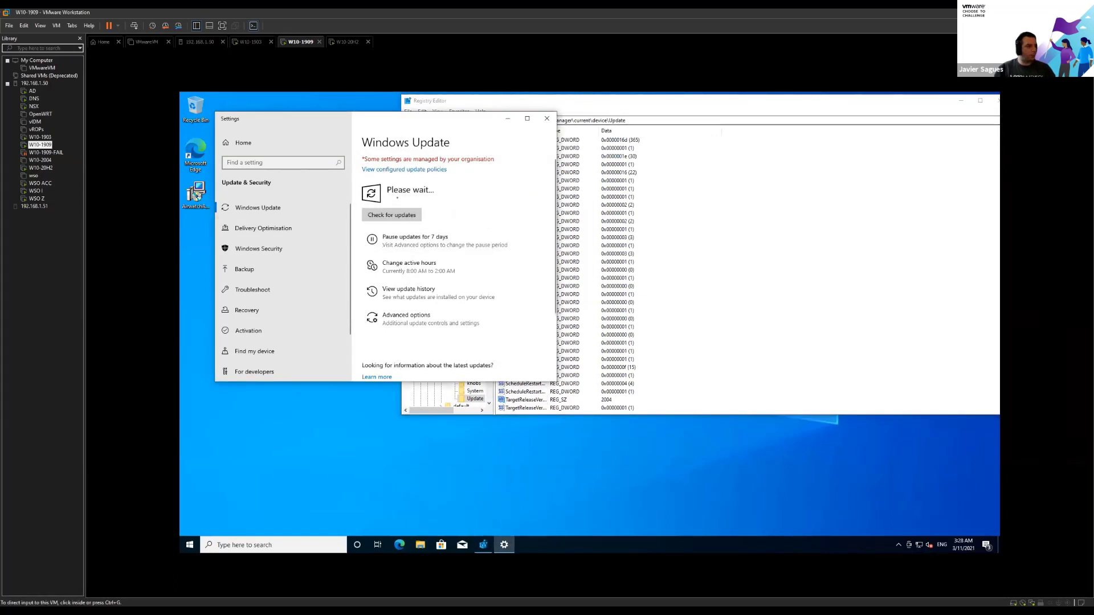
Sign in to the W10-20H2 virtual machine with the account password and release input back to the host
{"action": "left_click", "coordinate": [349, 42]}
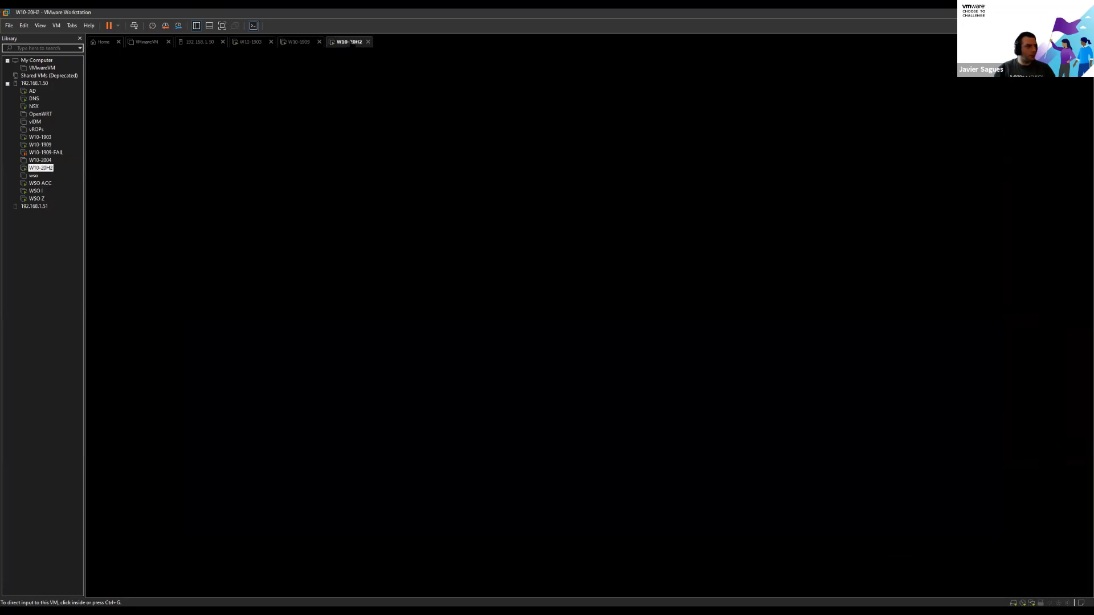
{"action": "left_click", "coordinate": [493, 414]}
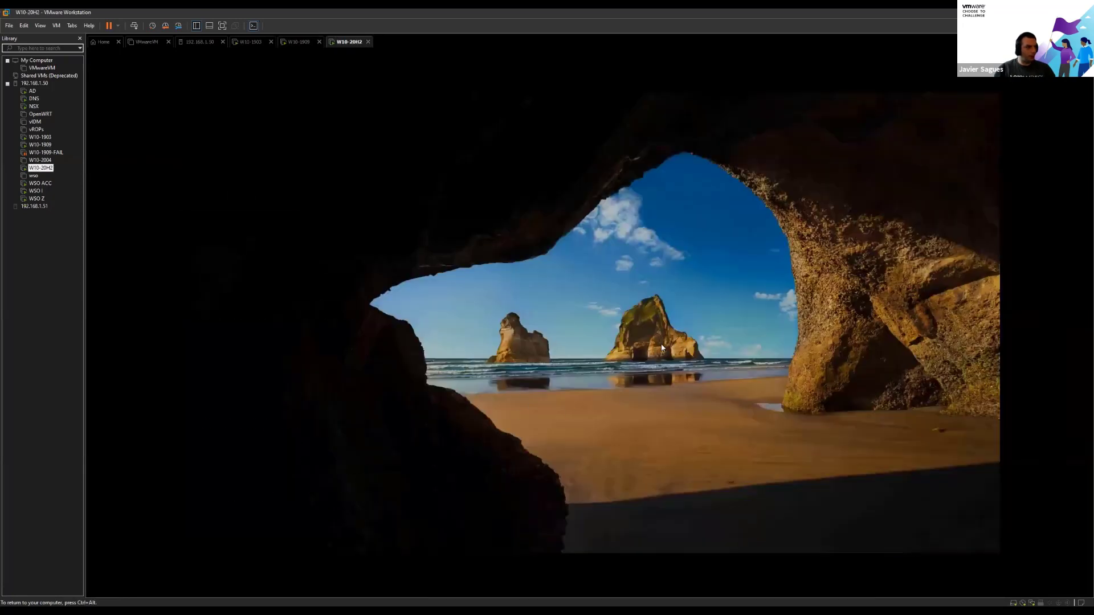
{"action": "left_click", "coordinate": [532, 392]}
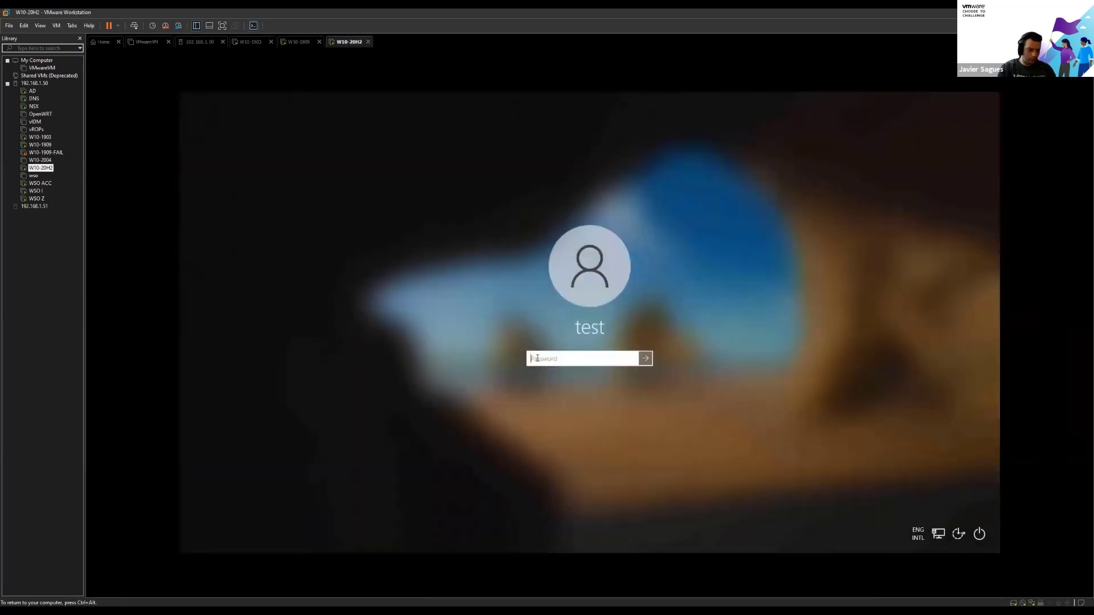
{"action": "type", "text": "*******"}
{"action": "key", "text": "Return"}
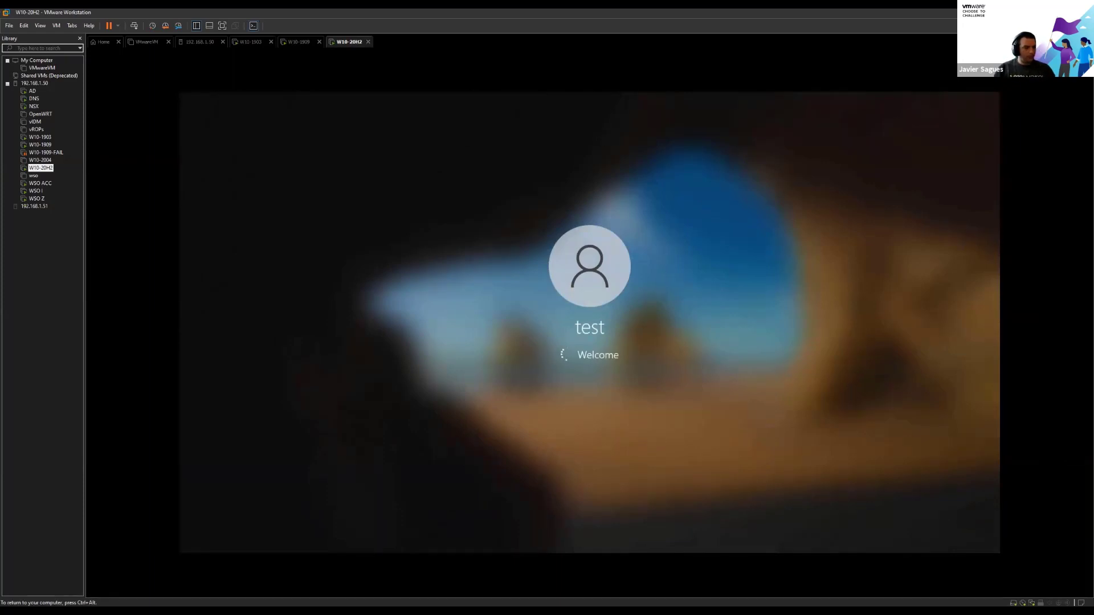
{"action": "key", "text": "ctrl+alt"}
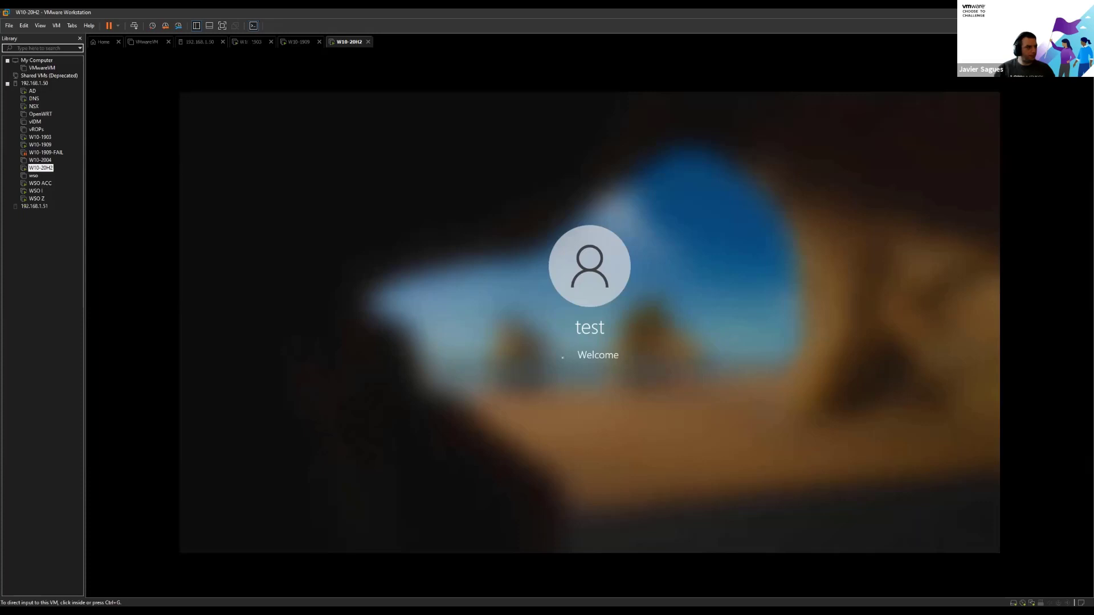
View W10-1903's update progress, then return to Workspace ONE UEM, refresh the 10.0.18363 7 fc device's updates, and reopen them from the device list
{"action": "left_click", "coordinate": [249, 42]}
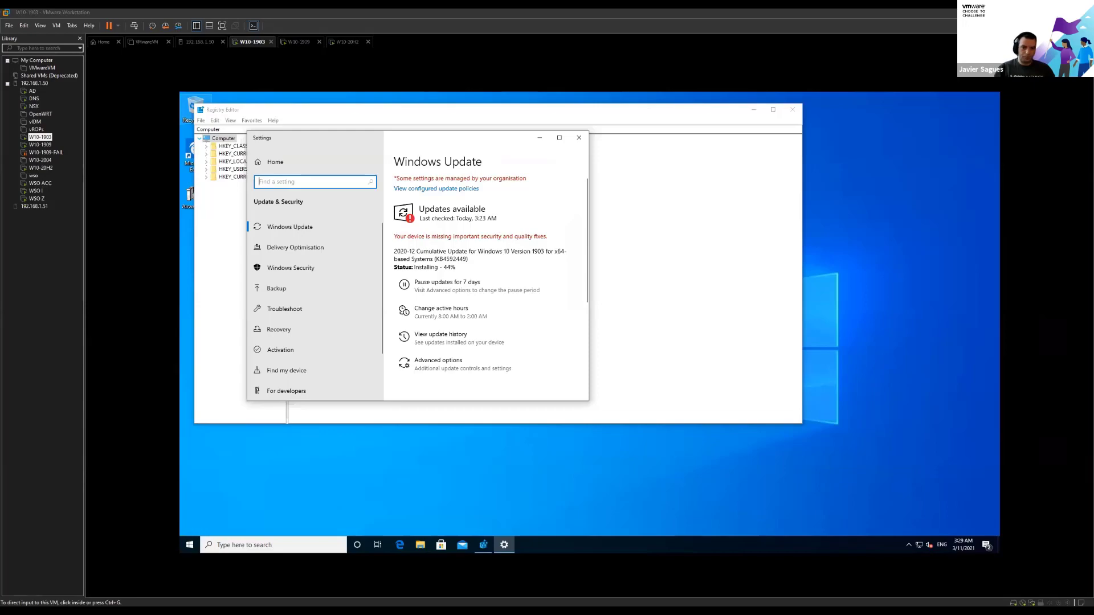
{"action": "key", "text": "alt+Tab"}
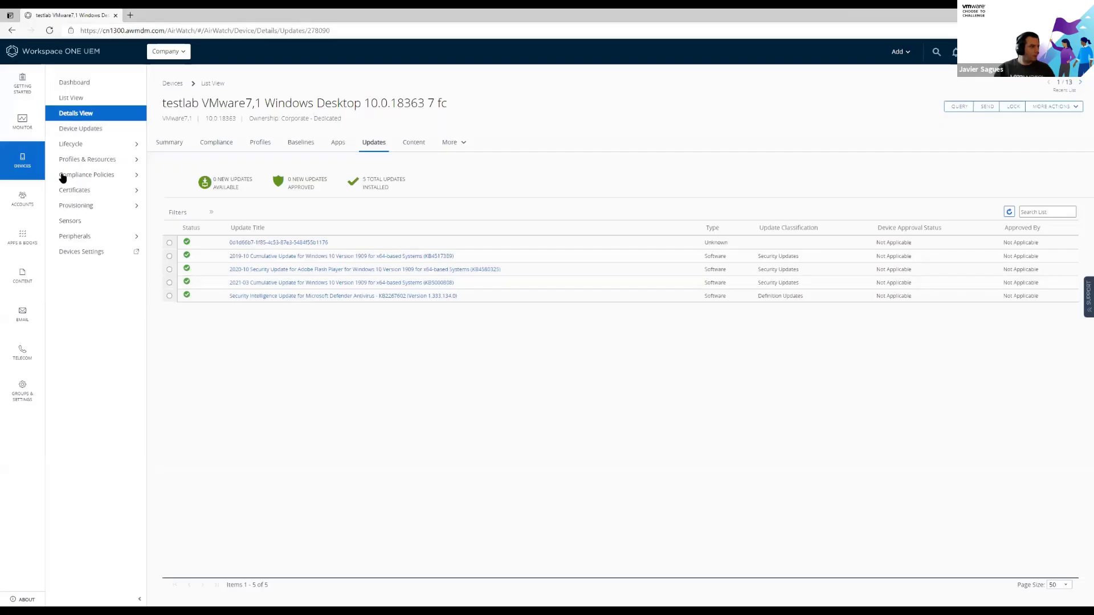
{"action": "left_click", "coordinate": [1009, 212]}
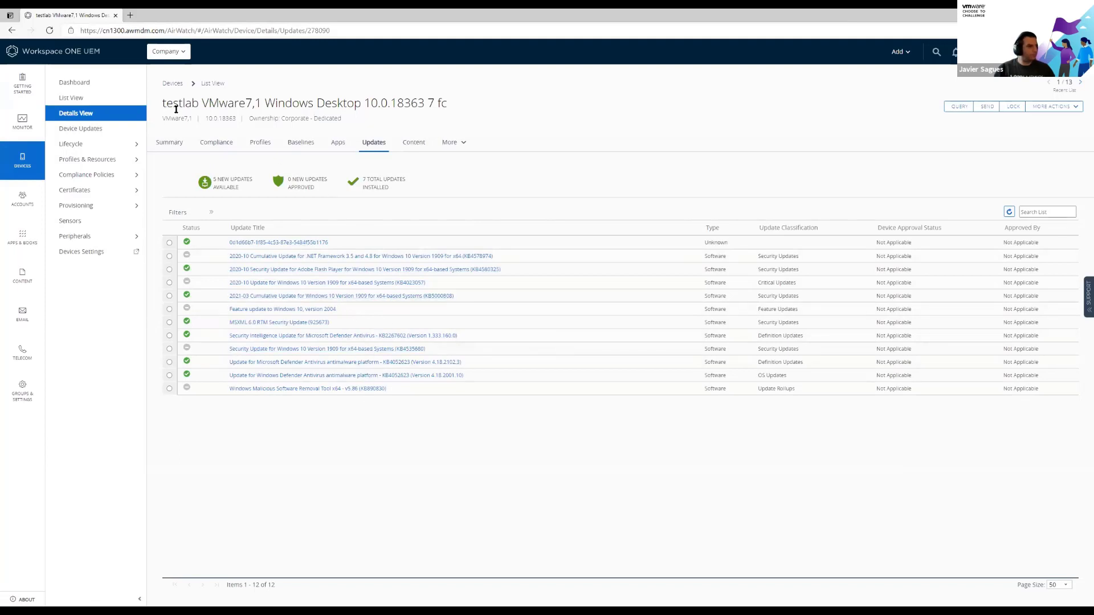
{"action": "left_click", "coordinate": [94, 99]}
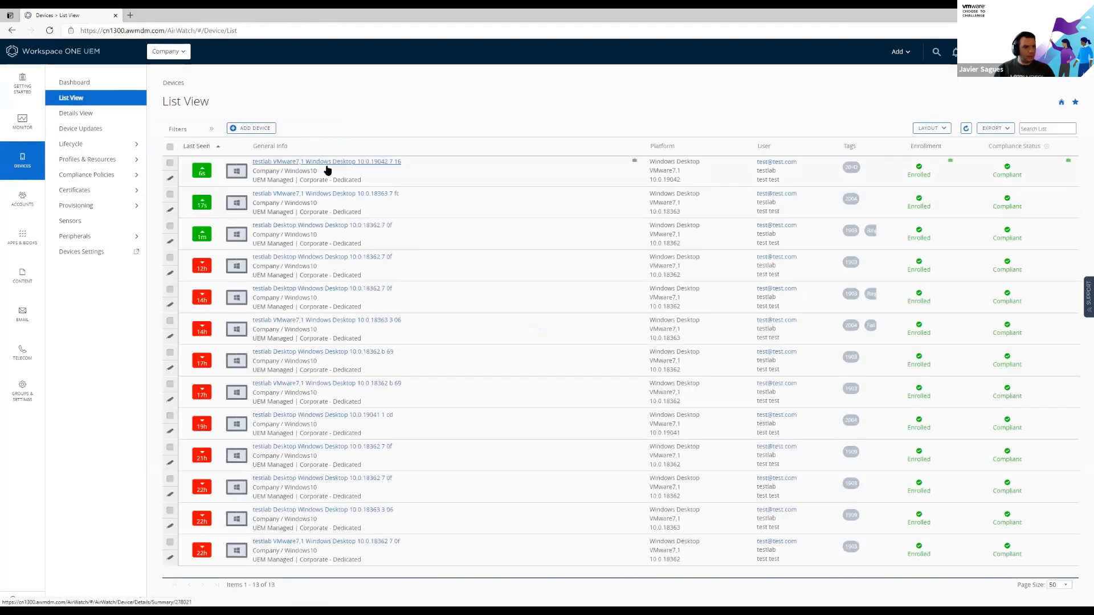
{"action": "left_click", "coordinate": [342, 194]}
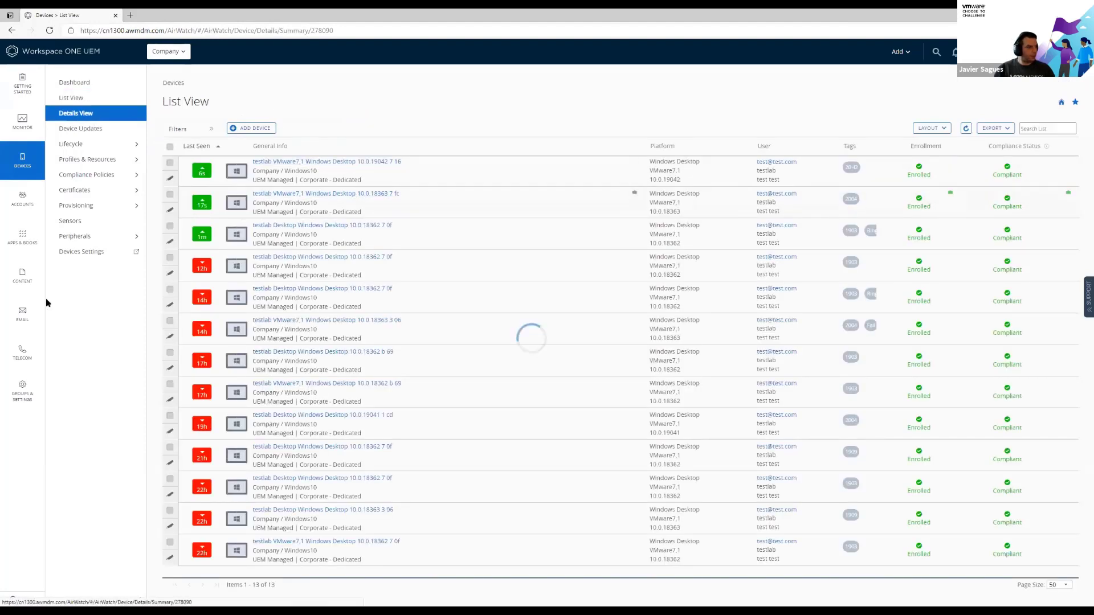
{"action": "left_click", "coordinate": [375, 143]}
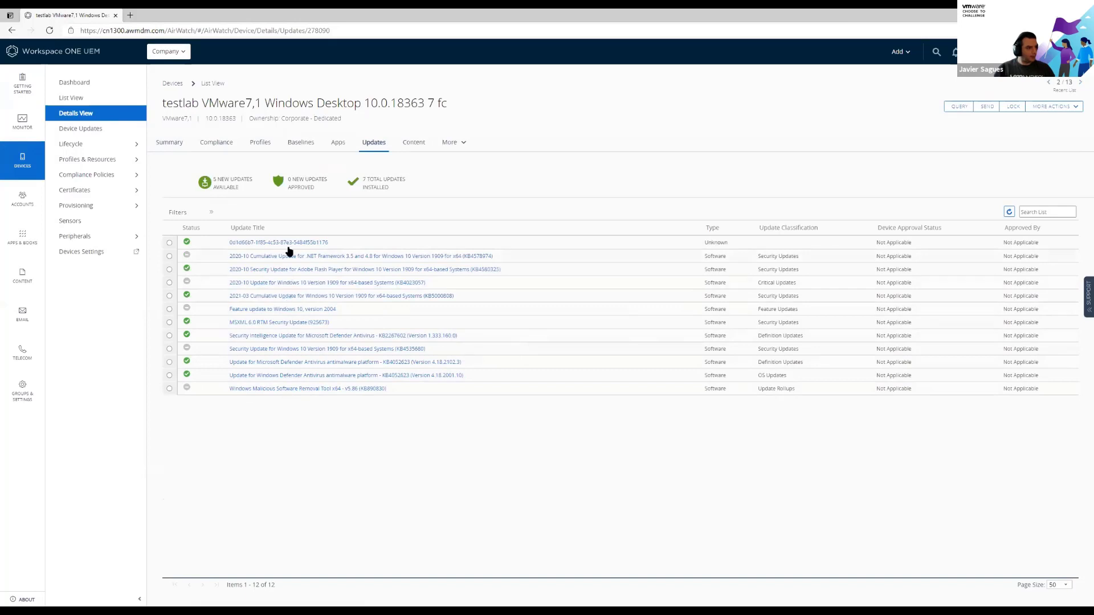
Approve the Feature update to Windows 10, version 2004 for the 10.0.18363 7 fc device
{"action": "left_click_drag", "start_coordinate": [343, 313], "coordinate": [216, 313]}
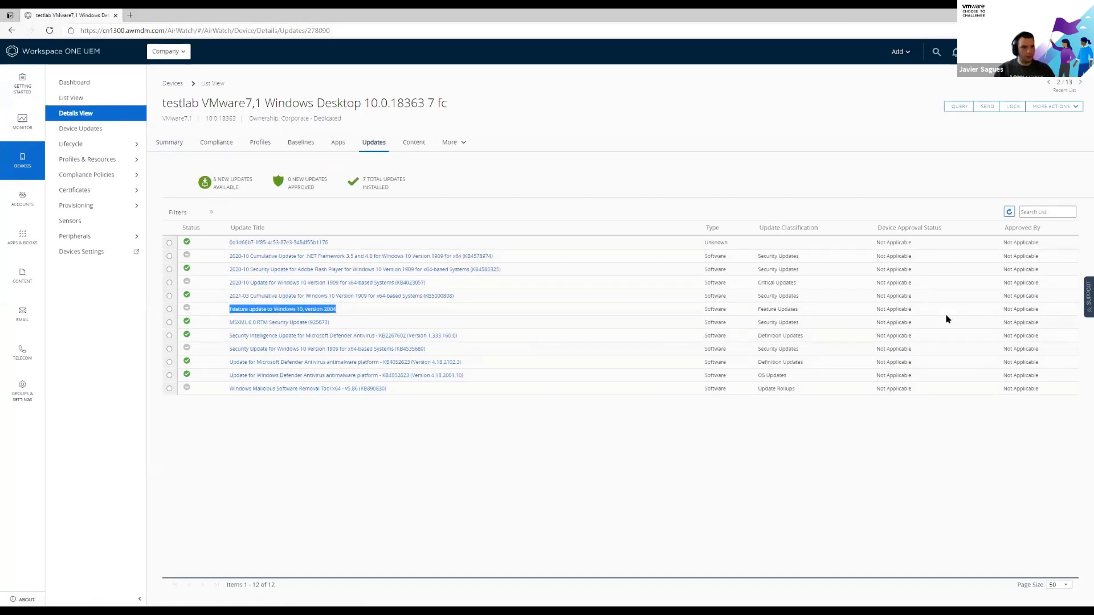
{"action": "left_click", "coordinate": [170, 309]}
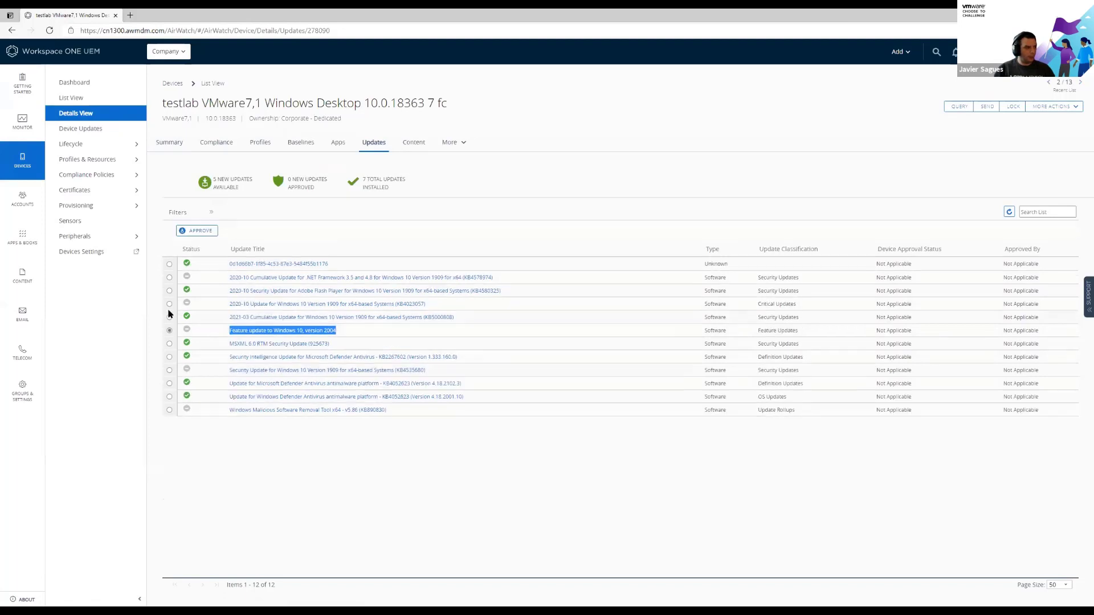
{"action": "left_click", "coordinate": [197, 231]}
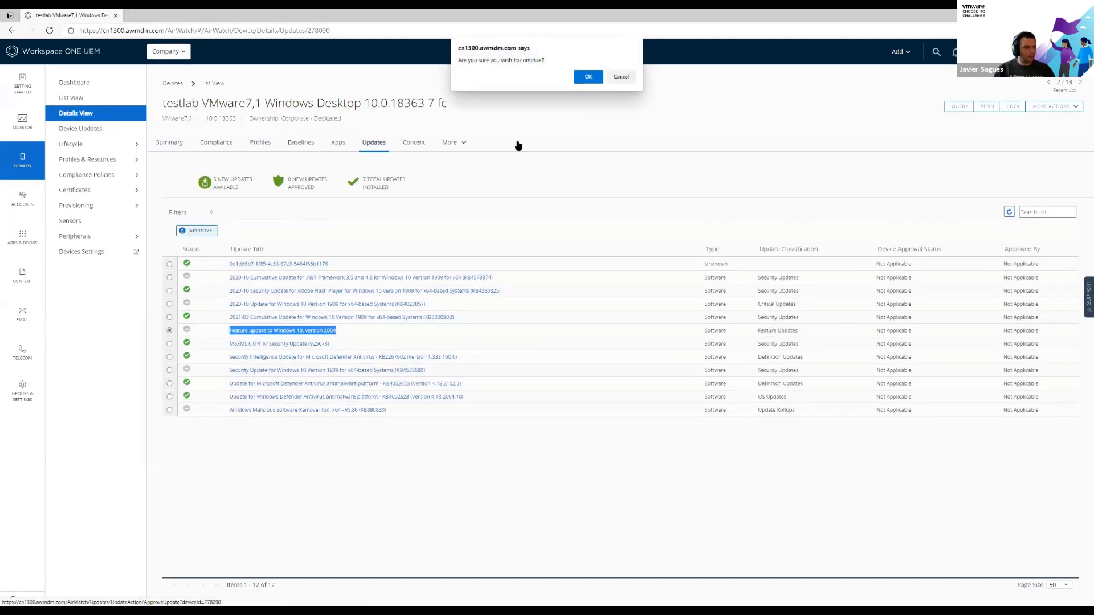
{"action": "left_click", "coordinate": [591, 77]}
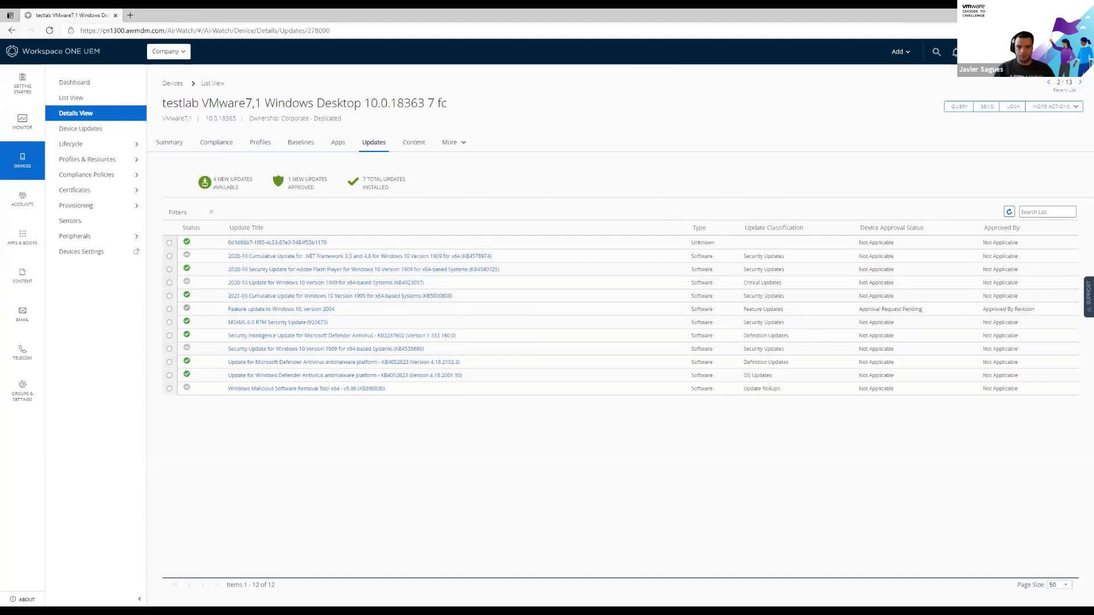
Switch back to the W10-1909 virtual machine in VMware Workstation and start another Windows Update check
{"action": "key", "text": "alt+Tab"}
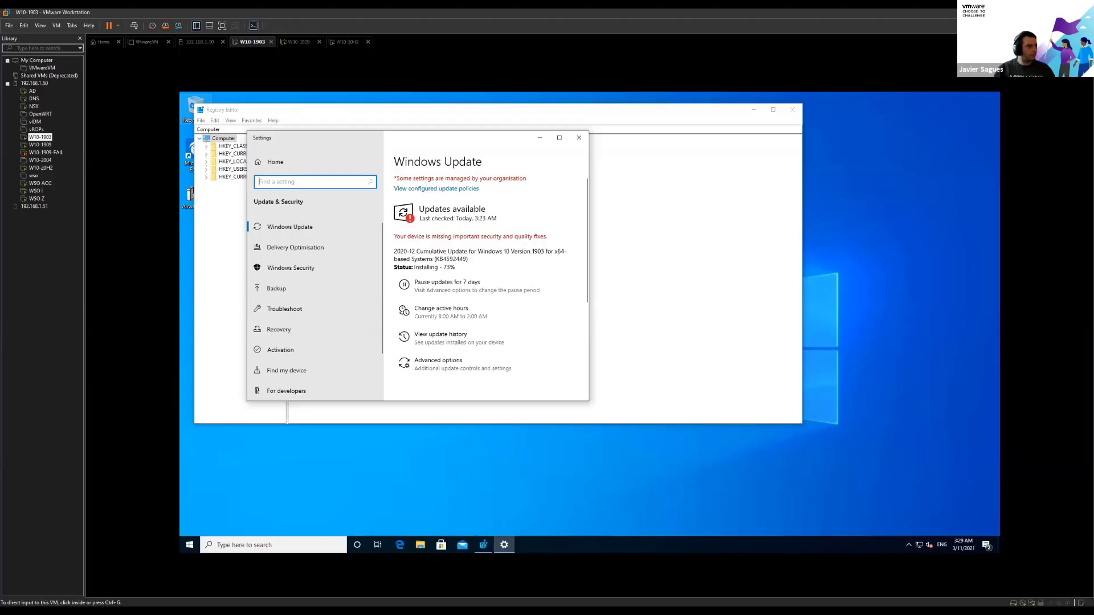
{"action": "key", "text": "ctrl+Tab"}
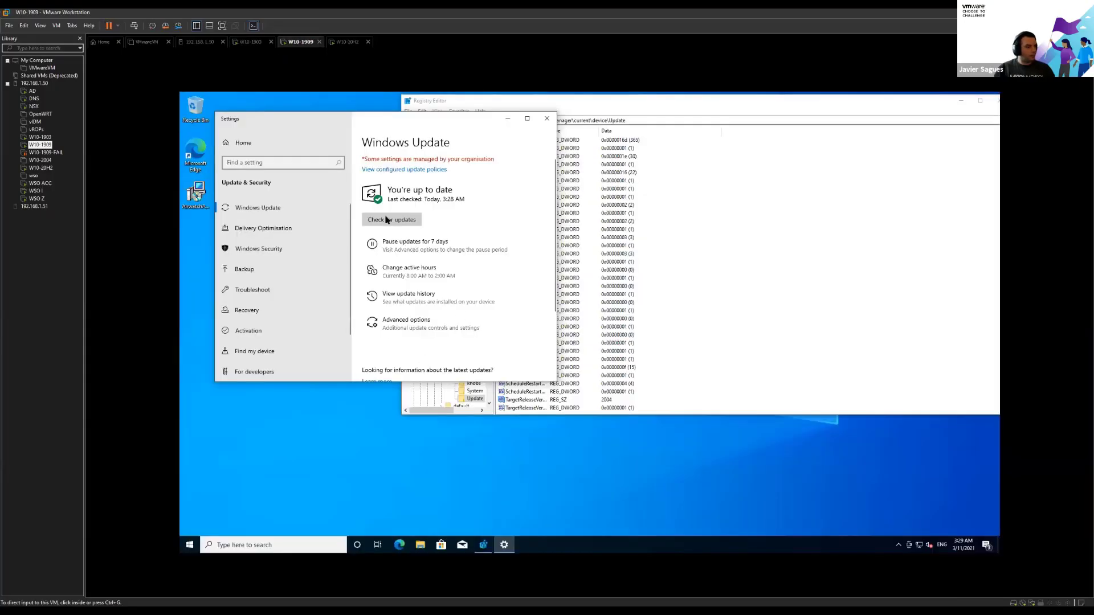
{"action": "left_click", "coordinate": [390, 221]}
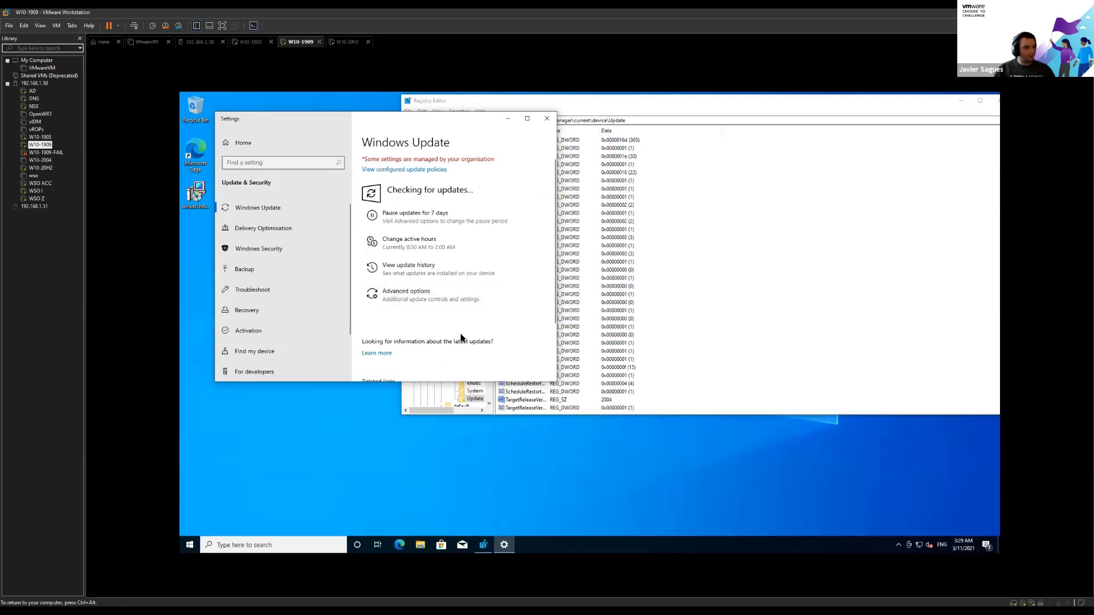
Examine the Feature update to Windows 10, version 2004 and its status on W10-1909's Windows Update page
{"action": "left_click", "coordinate": [898, 544]}
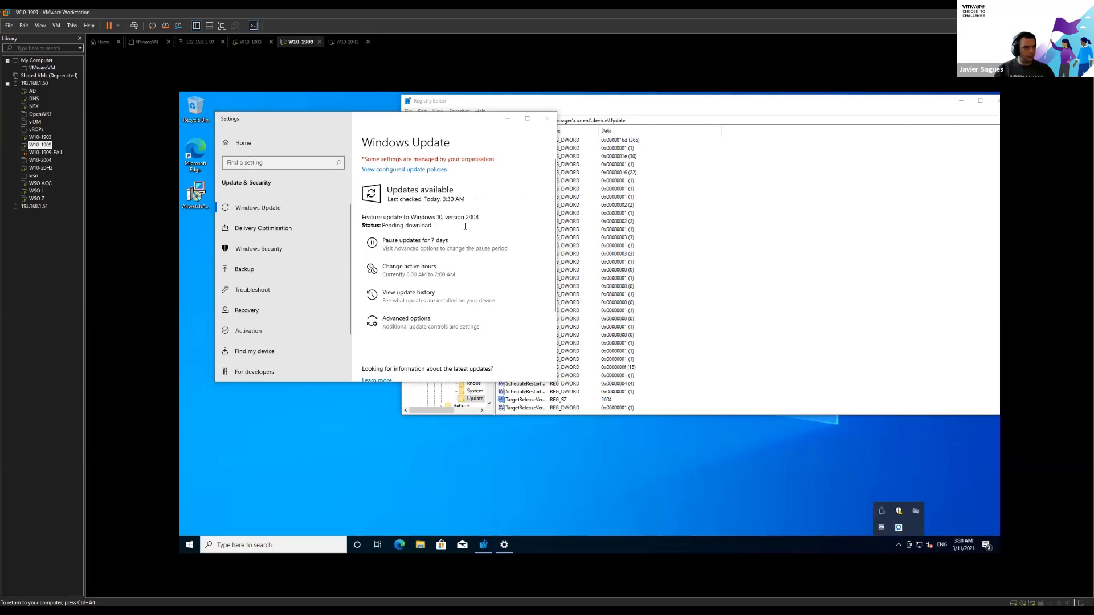
{"action": "left_click", "coordinate": [356, 214]}
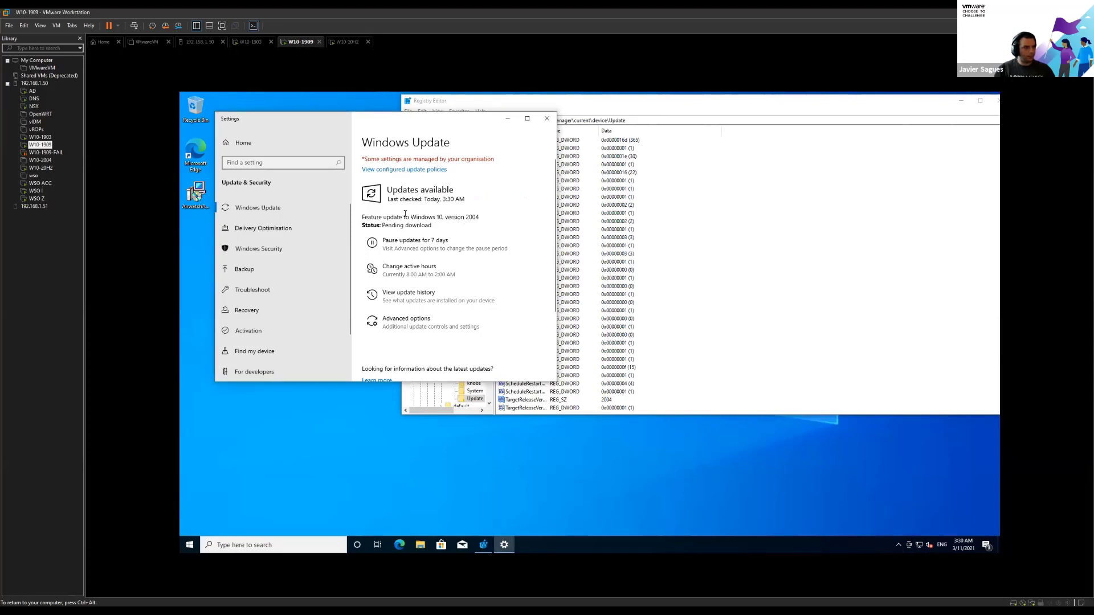
{"action": "left_click_drag", "start_coordinate": [366, 216], "coordinate": [477, 229]}
{"action": "left_click", "coordinate": [376, 229]}
{"action": "left_click_drag", "start_coordinate": [367, 218], "coordinate": [484, 222]}
{"action": "left_click", "coordinate": [463, 225]}
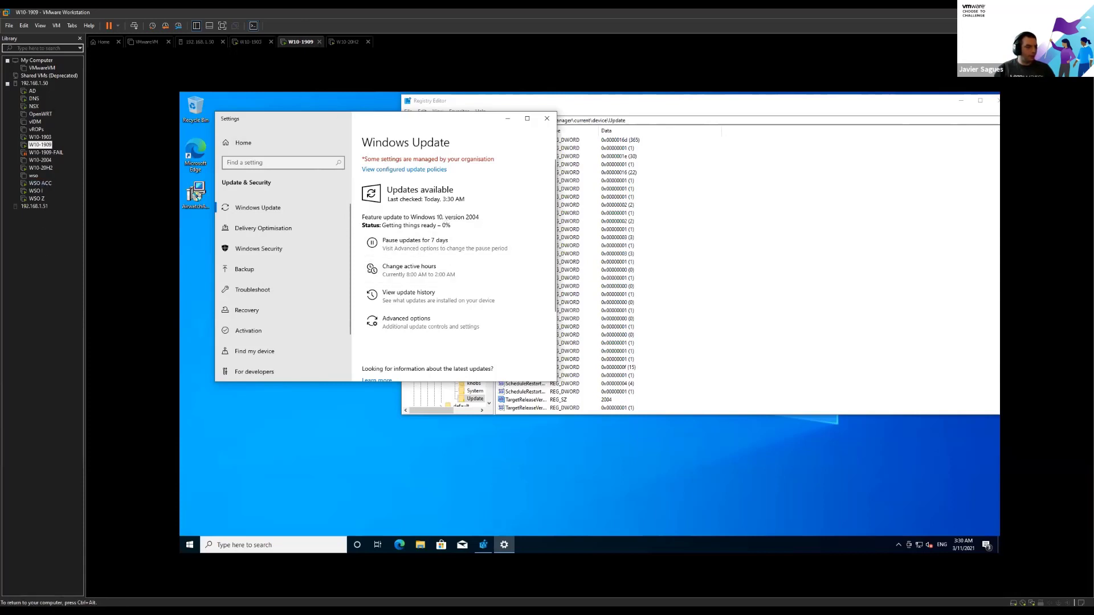
Check the local disk's free space under This PC in W10-1909, keeping File Explorer clear of the update status
{"action": "left_click", "coordinate": [422, 544]}
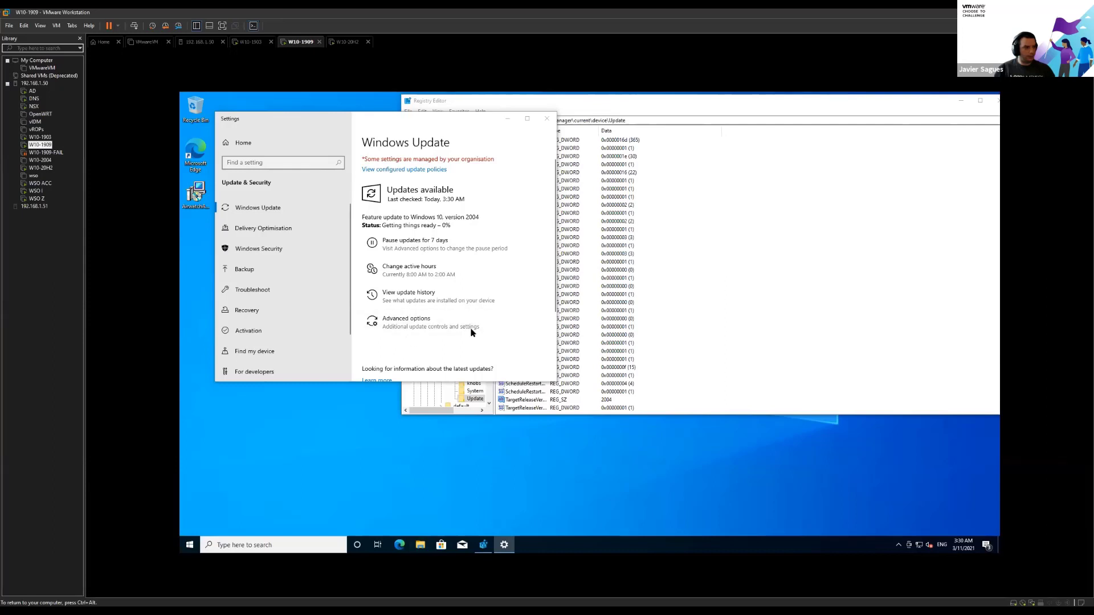
{"action": "left_click", "coordinate": [420, 546]}
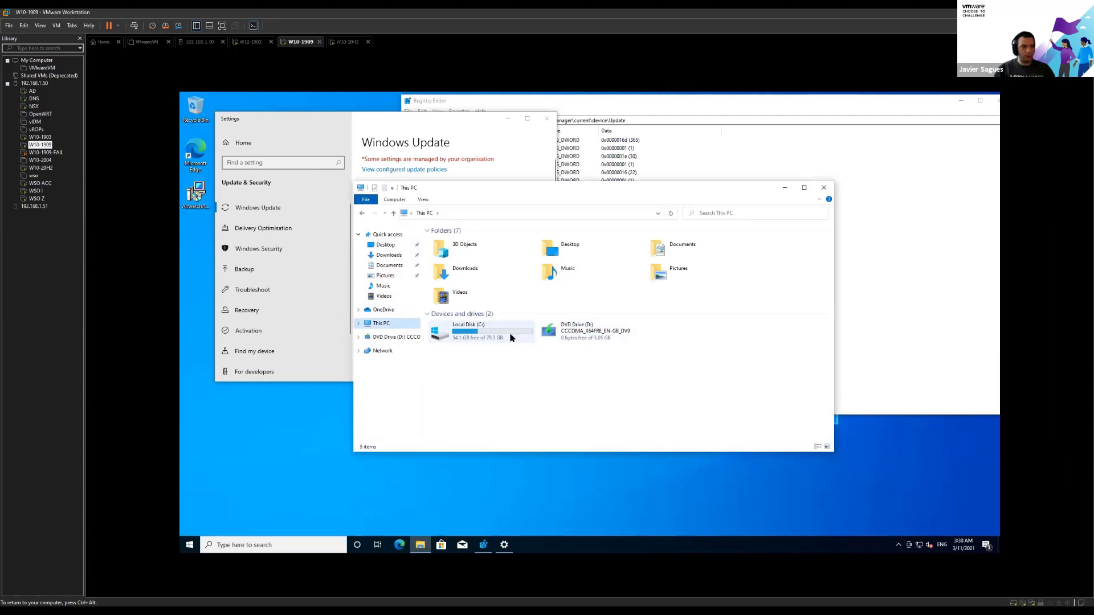
{"action": "left_click_drag", "start_coordinate": [589, 194], "coordinate": [742, 145]}
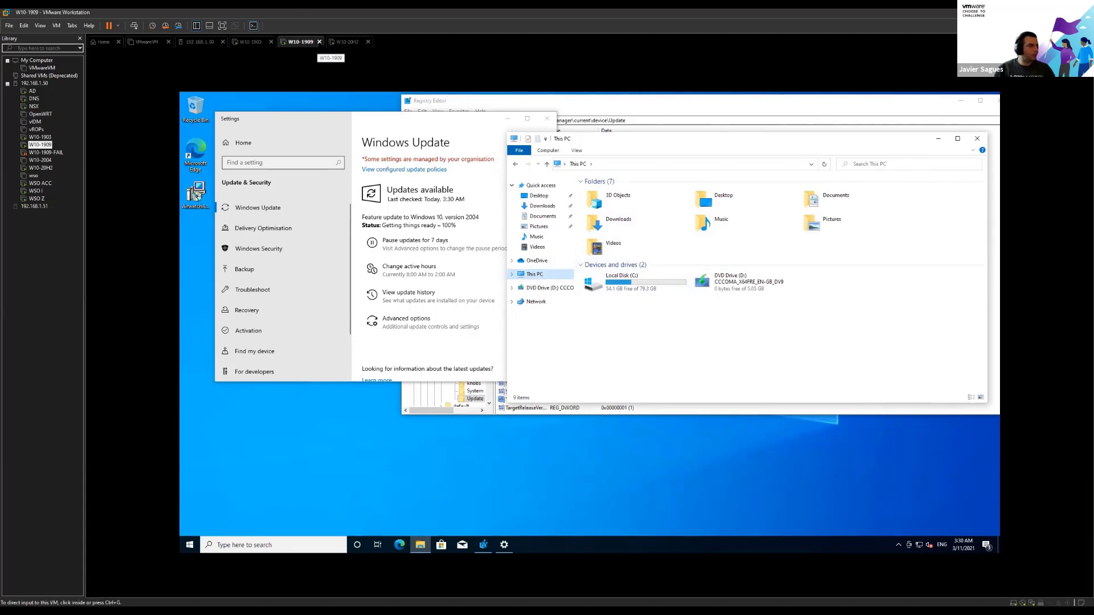
Close and reopen the W10-1909 virtual machine, and power it off
{"action": "left_click", "coordinate": [319, 41]}
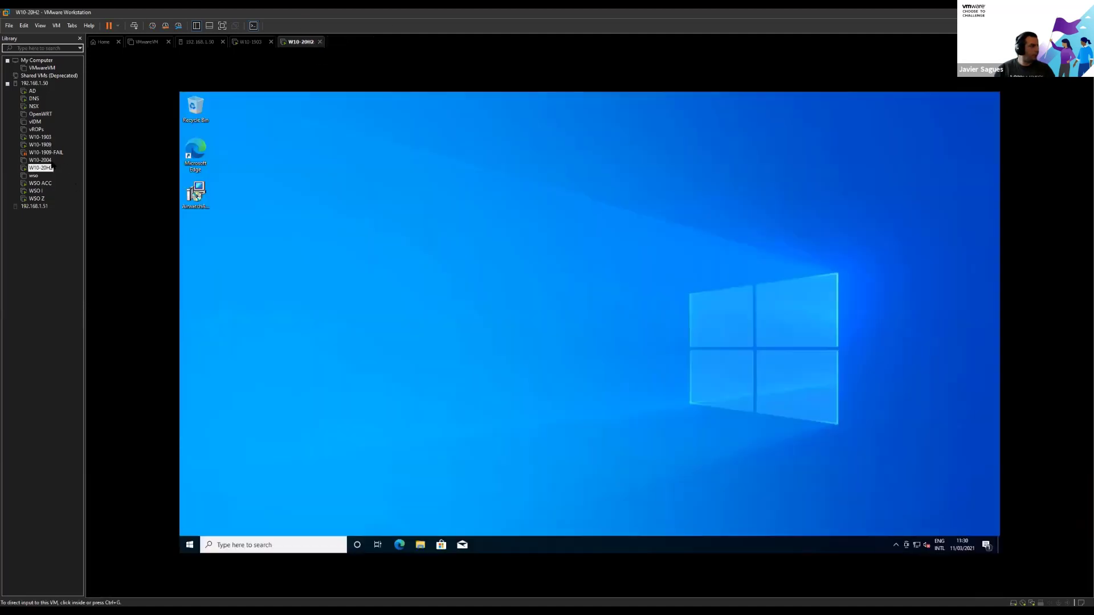
{"action": "double_click", "coordinate": [39, 145]}
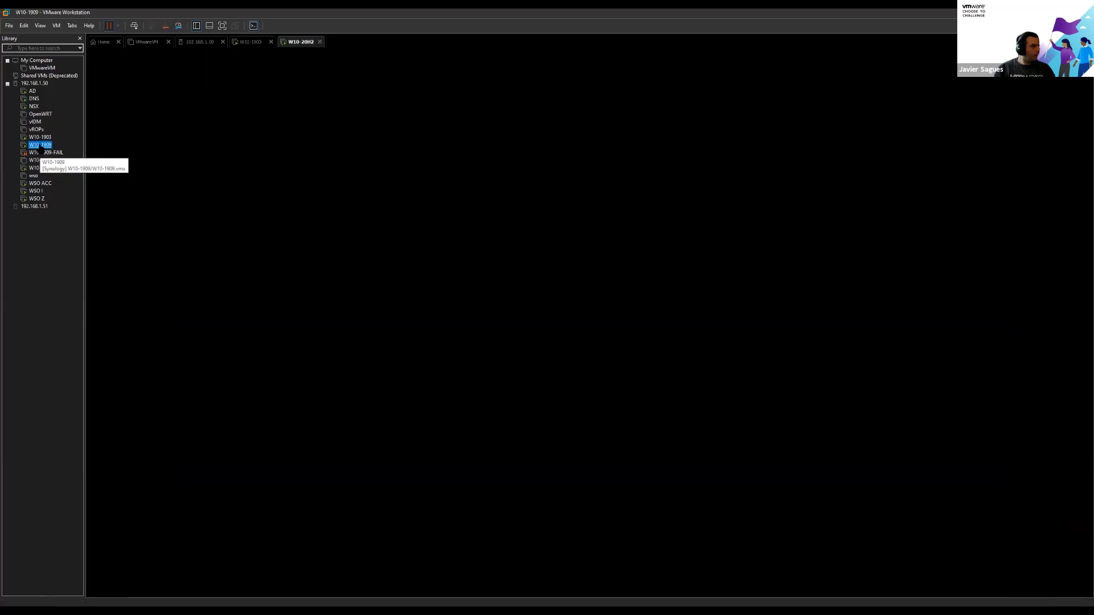
{"action": "right_click", "coordinate": [40, 145]}
{"action": "mouse_move", "coordinate": [89, 176]}
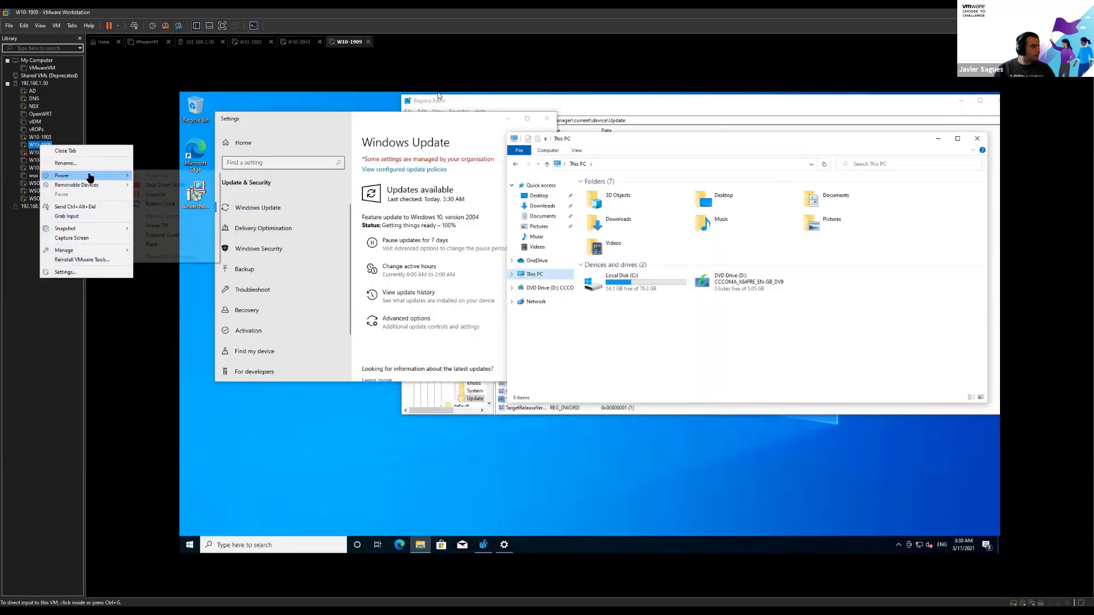
{"action": "left_click", "coordinate": [163, 225]}
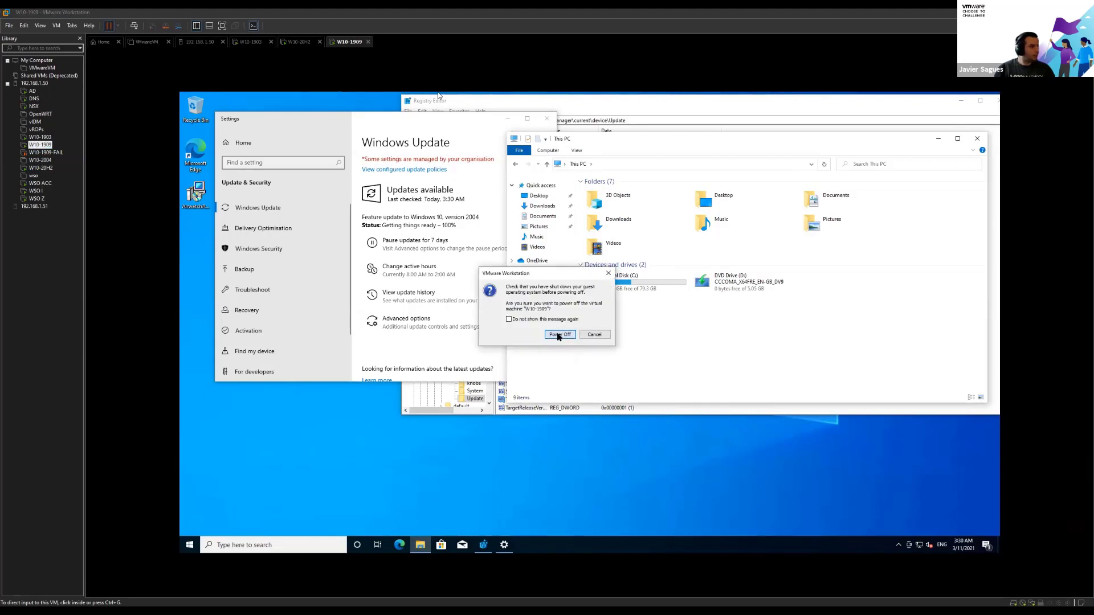
{"action": "left_click", "coordinate": [558, 336]}
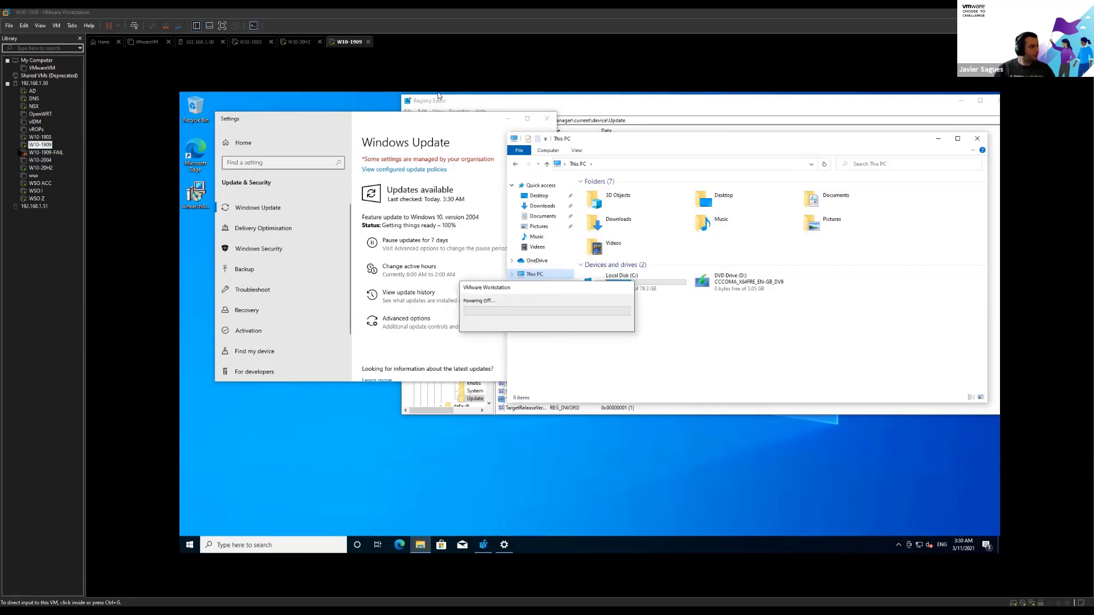
Resume the W10-1909-FAIL virtual machine and check W10-1903's Windows Update progress while it powers on
{"action": "left_click", "coordinate": [45, 152]}
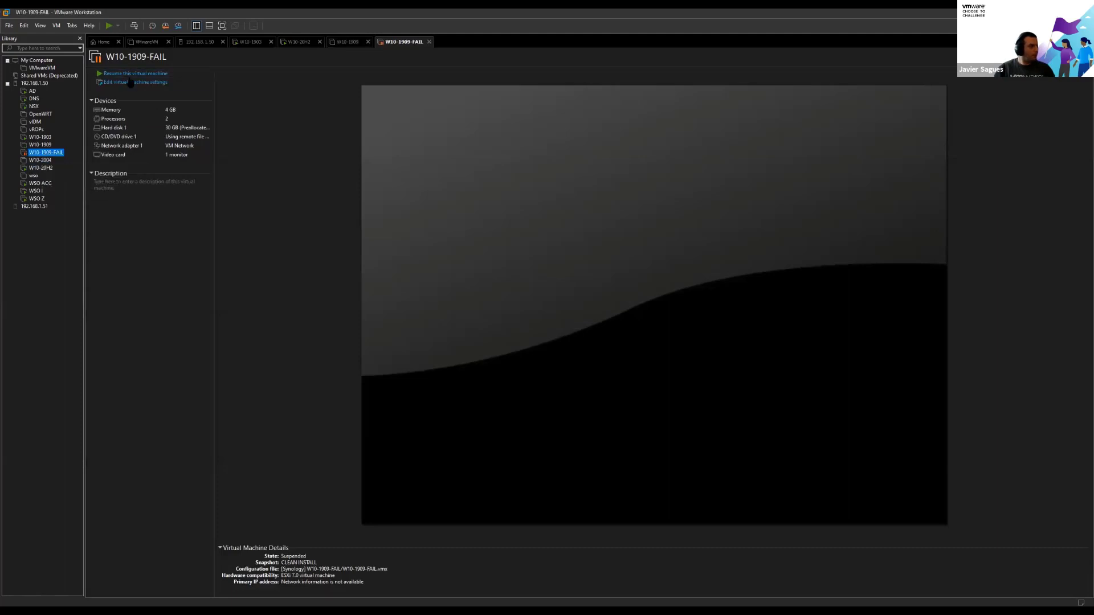
{"action": "left_click", "coordinate": [129, 74]}
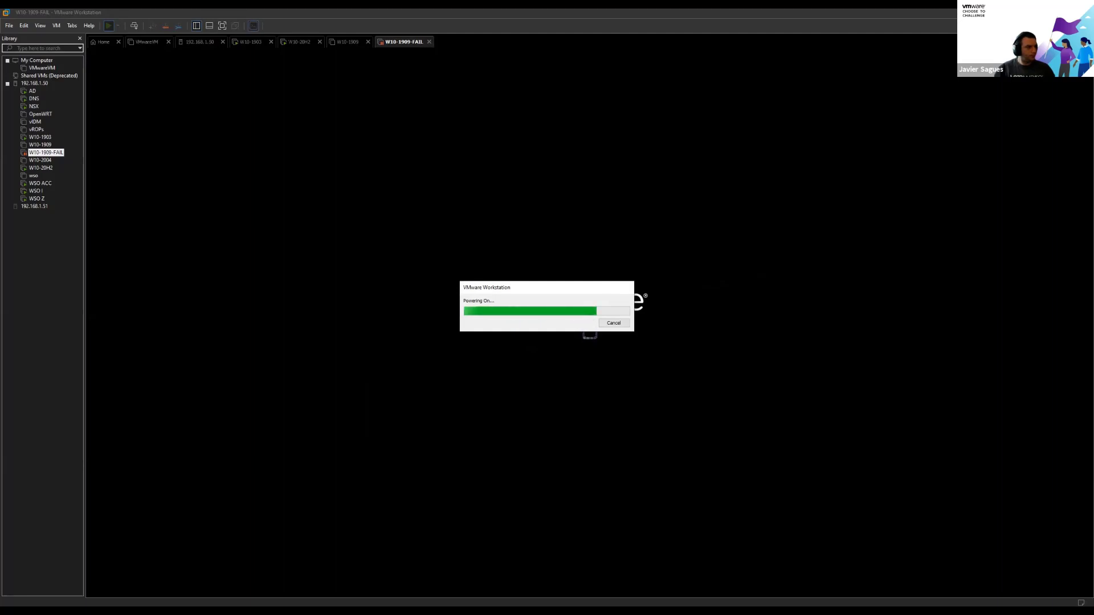
{"action": "left_click", "coordinate": [292, 42]}
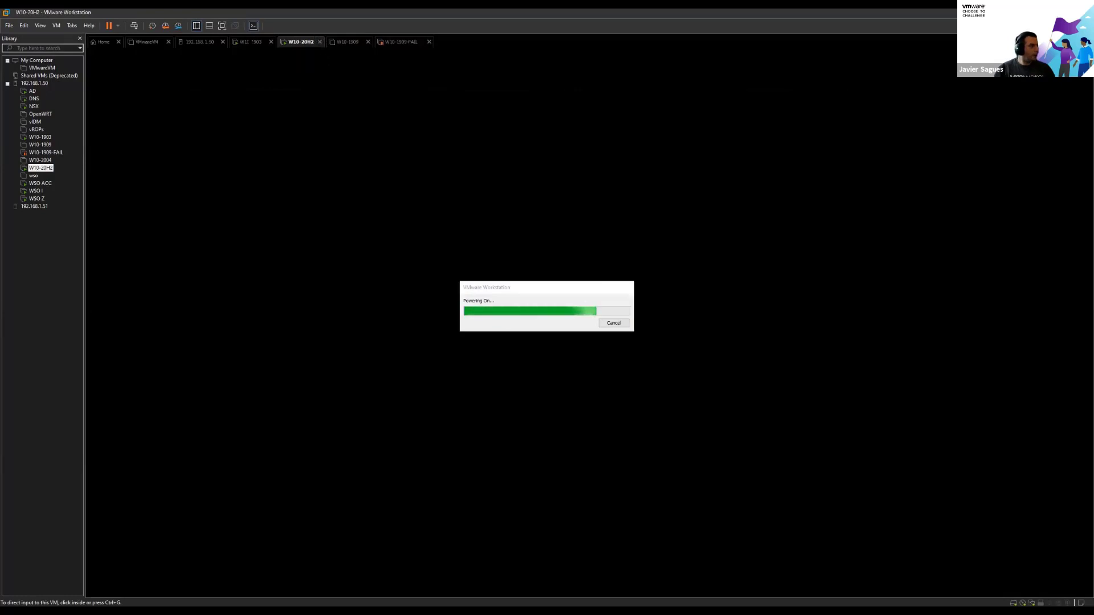
{"action": "left_click", "coordinate": [40, 136]}
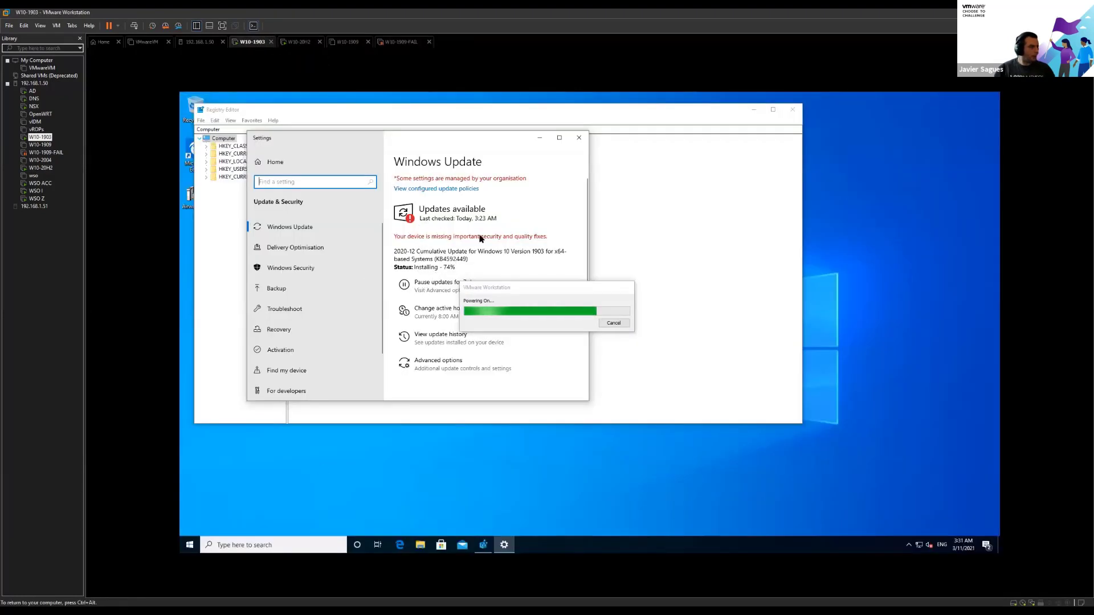
{"action": "left_click_drag", "start_coordinate": [405, 144], "coordinate": [345, 141]}
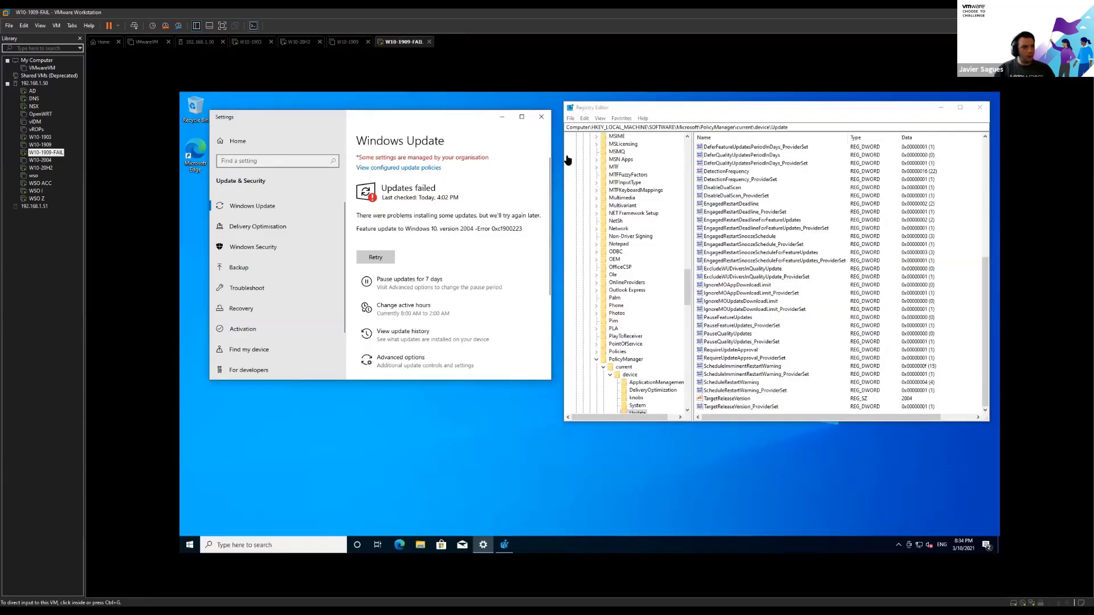
{"action": "left_click", "coordinate": [794, 415]}
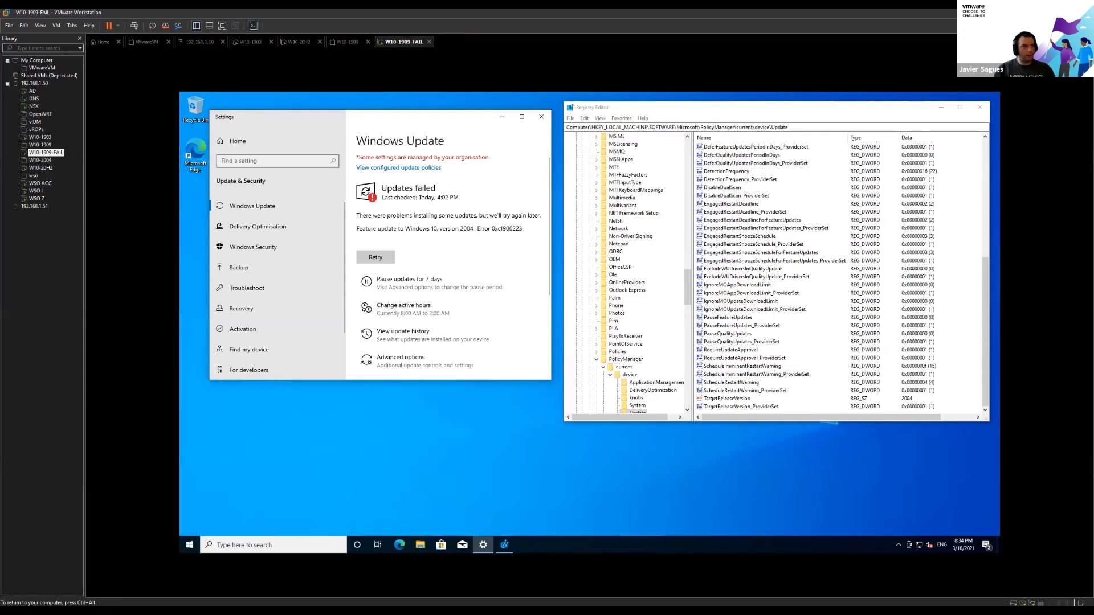
{"action": "key", "text": "ctrl+alt"}
{"action": "key", "text": "ctrl+g"}
{"action": "key", "text": "ctrl+alt"}
{"action": "key", "text": "ctrl+g"}
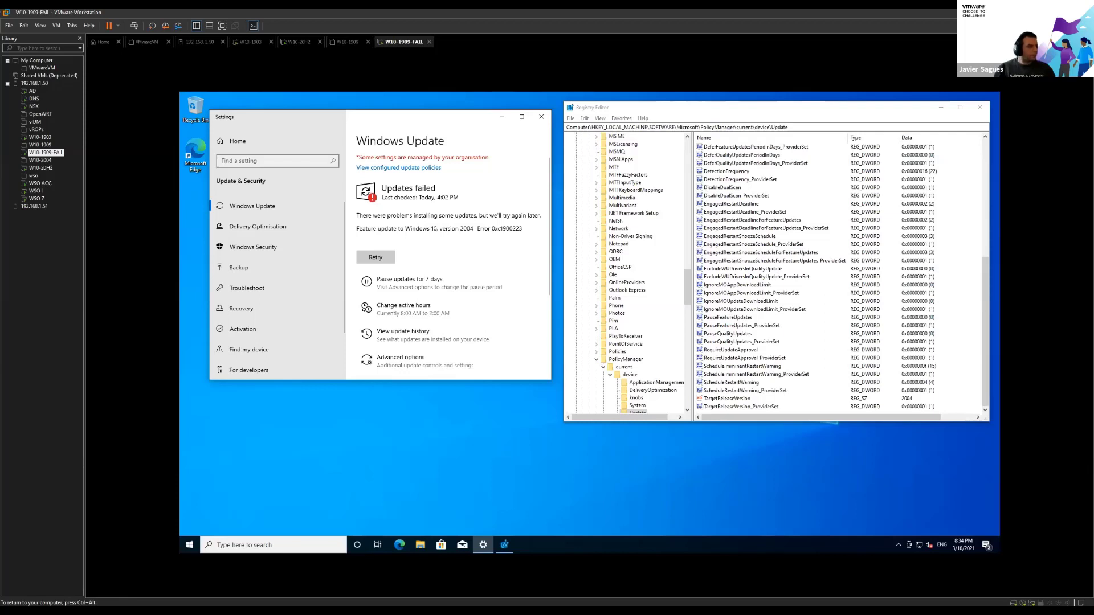
{"action": "left_click", "coordinate": [444, 476]}
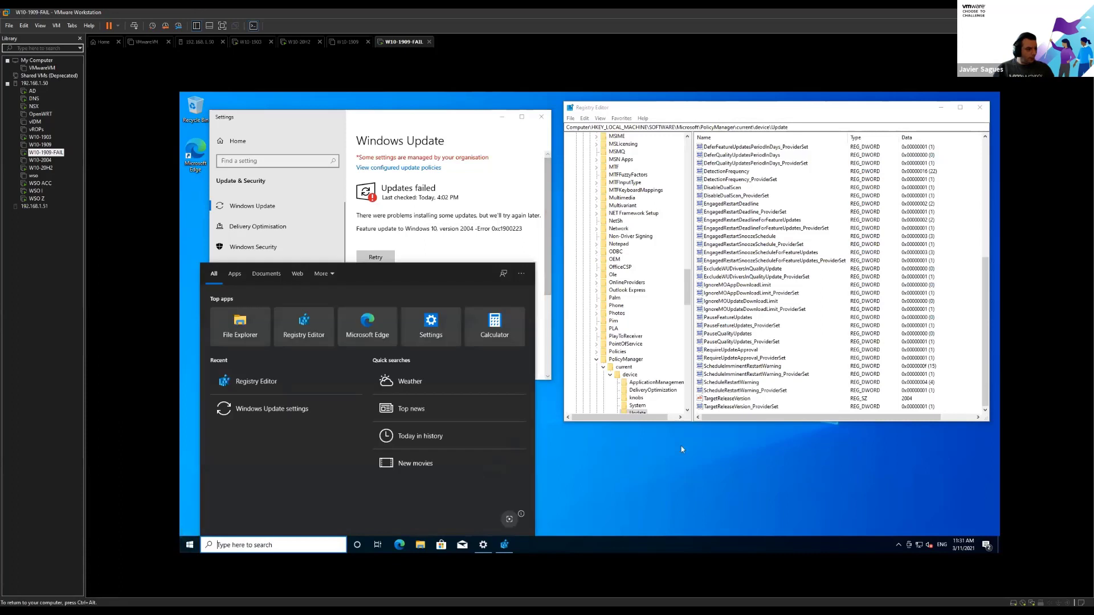
{"action": "left_click", "coordinate": [682, 449]}
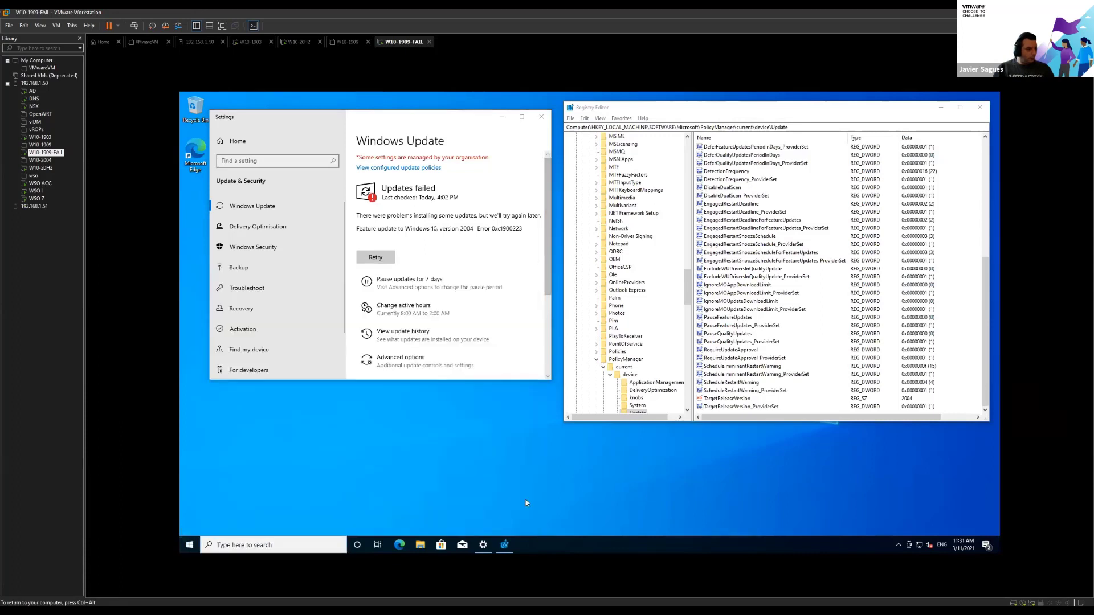
Check the local disk's free space under This PC in W10-1909-FAIL and retry the version 2004 feature update
{"action": "left_click", "coordinate": [420, 546]}
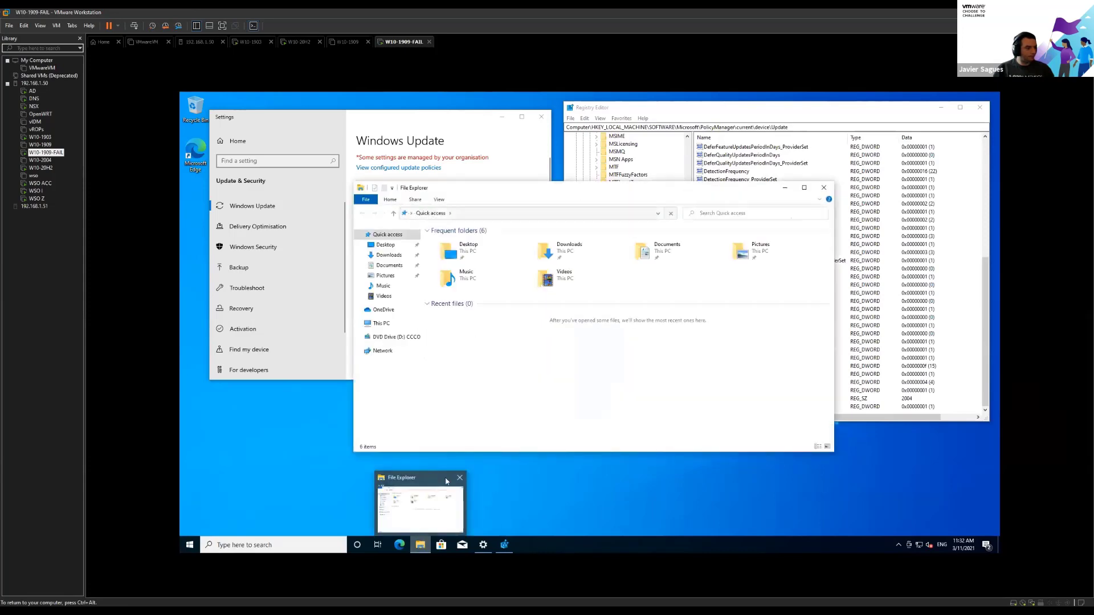
{"action": "left_click", "coordinate": [393, 325]}
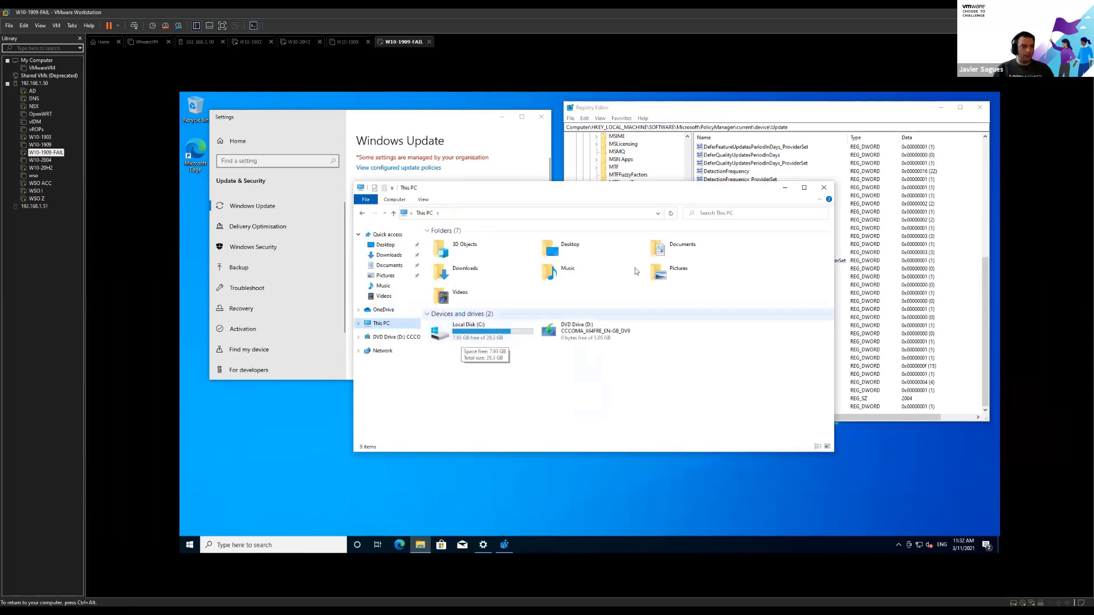
{"action": "left_click_drag", "start_coordinate": [704, 183], "coordinate": [858, 194]}
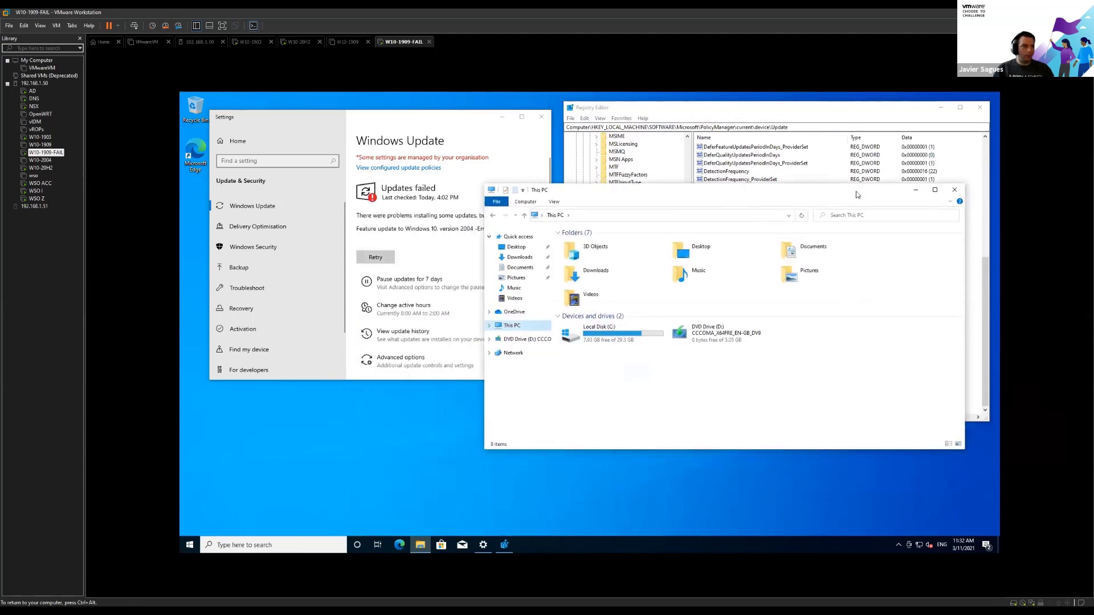
{"action": "left_click", "coordinate": [434, 240]}
{"action": "left_click", "coordinate": [376, 257]}
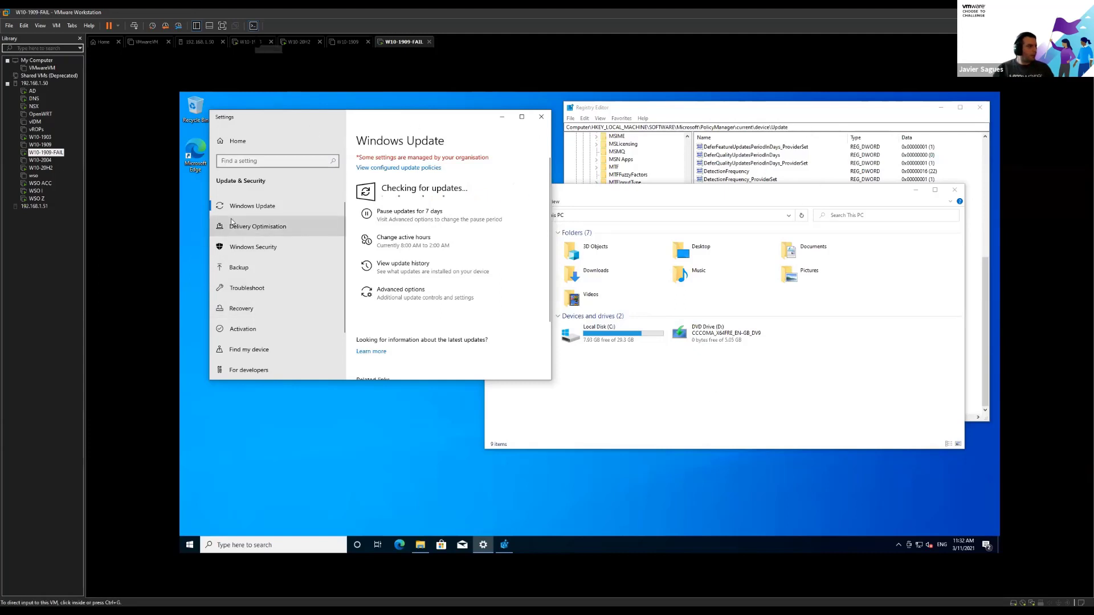
Check W10-1903's update progress, then switch to W10-20H2 and open the options of its hidden notification-area app
{"action": "left_click", "coordinate": [252, 41]}
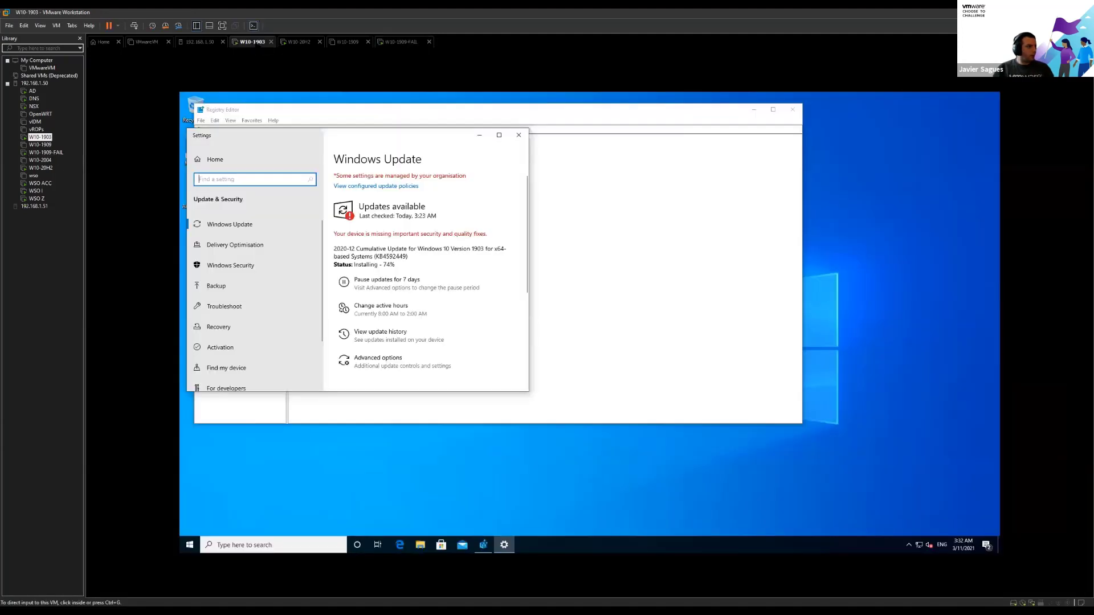
{"action": "left_click", "coordinate": [395, 265]}
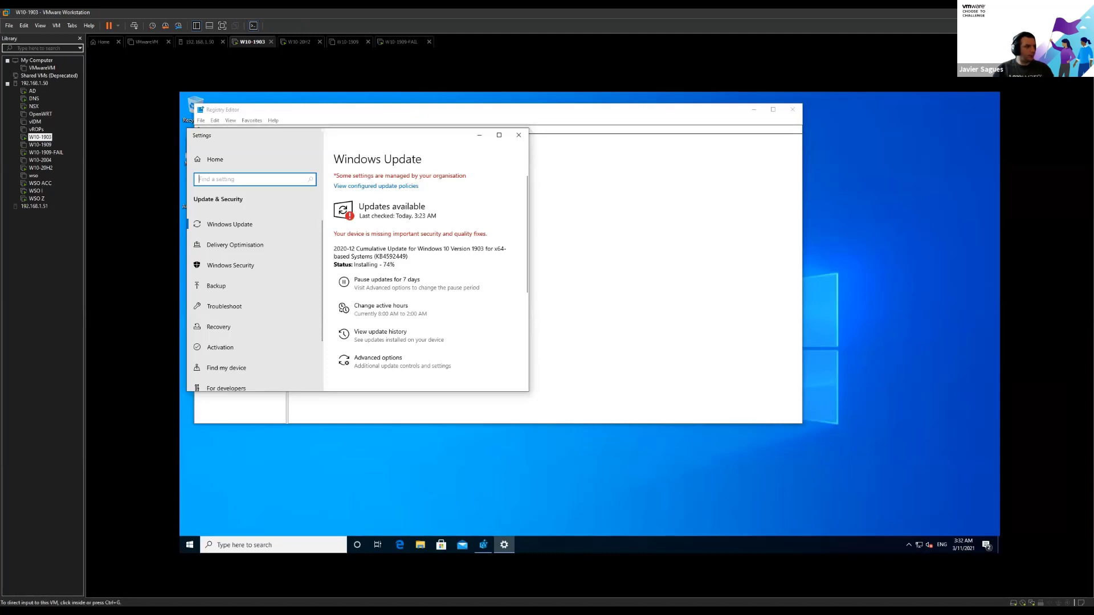
{"action": "left_click", "coordinate": [299, 42]}
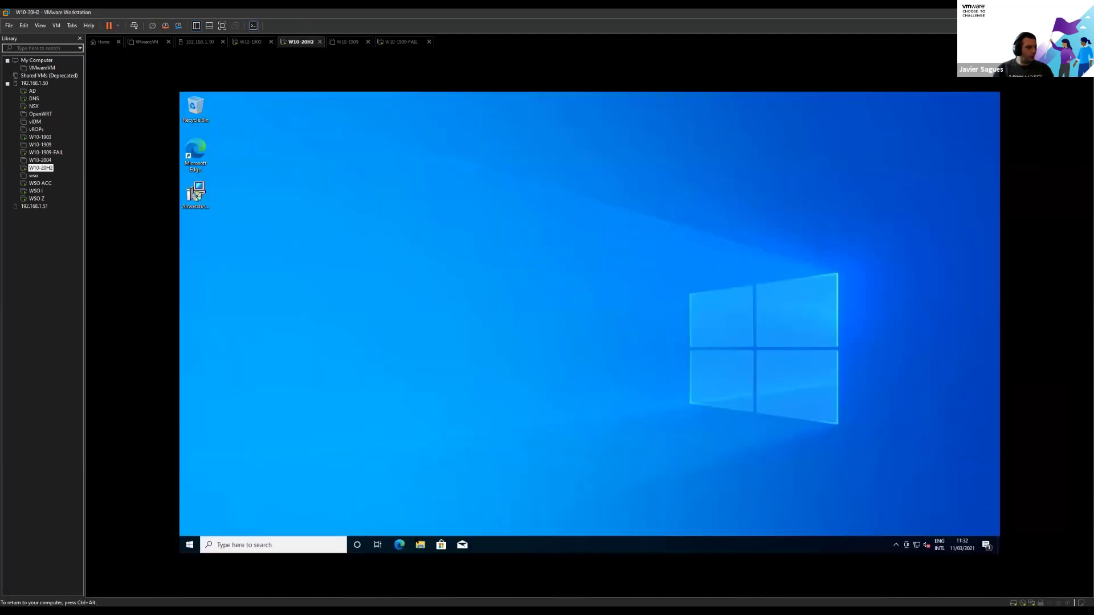
{"action": "left_click", "coordinate": [897, 545]}
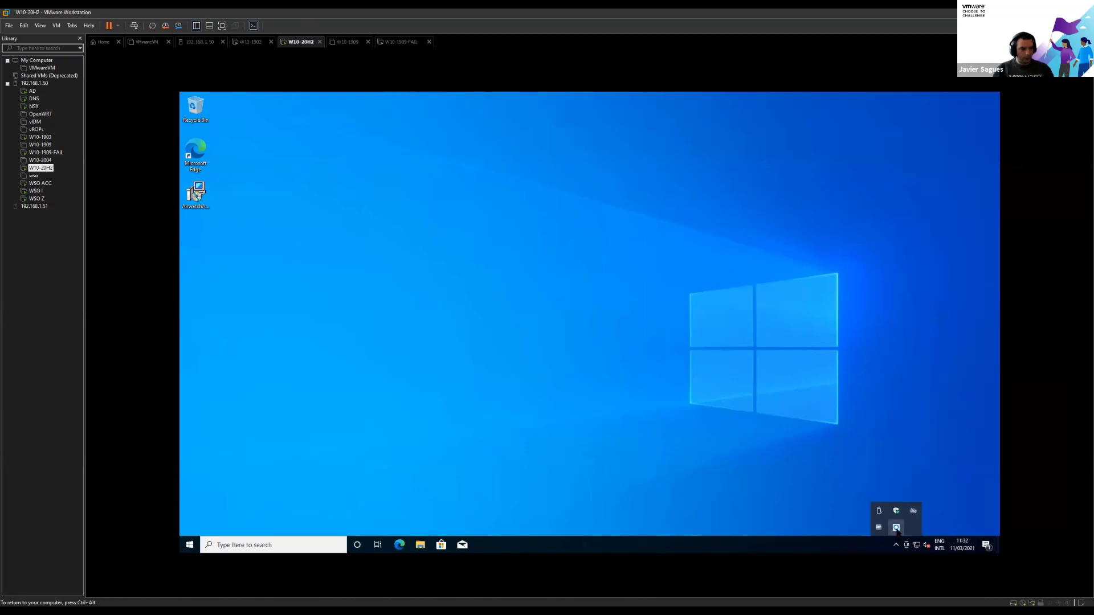
{"action": "right_click", "coordinate": [896, 527]}
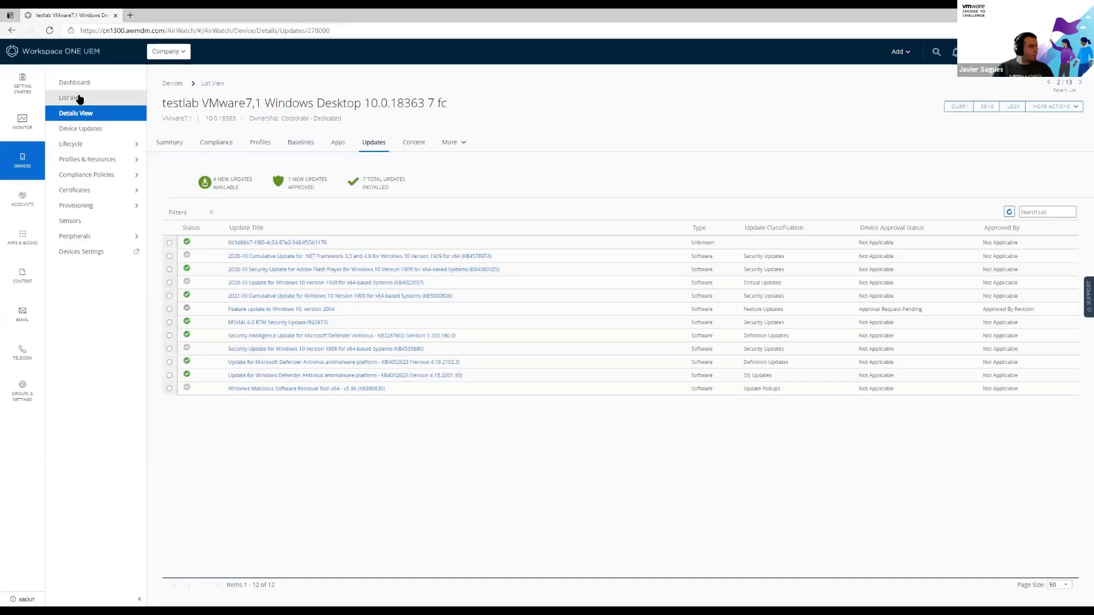
Switch to Workspace ONE UEM and show the updates of the Windows Desktop 10.0.19042 7 16 device from the device list
{"action": "left_click", "coordinate": [78, 98]}
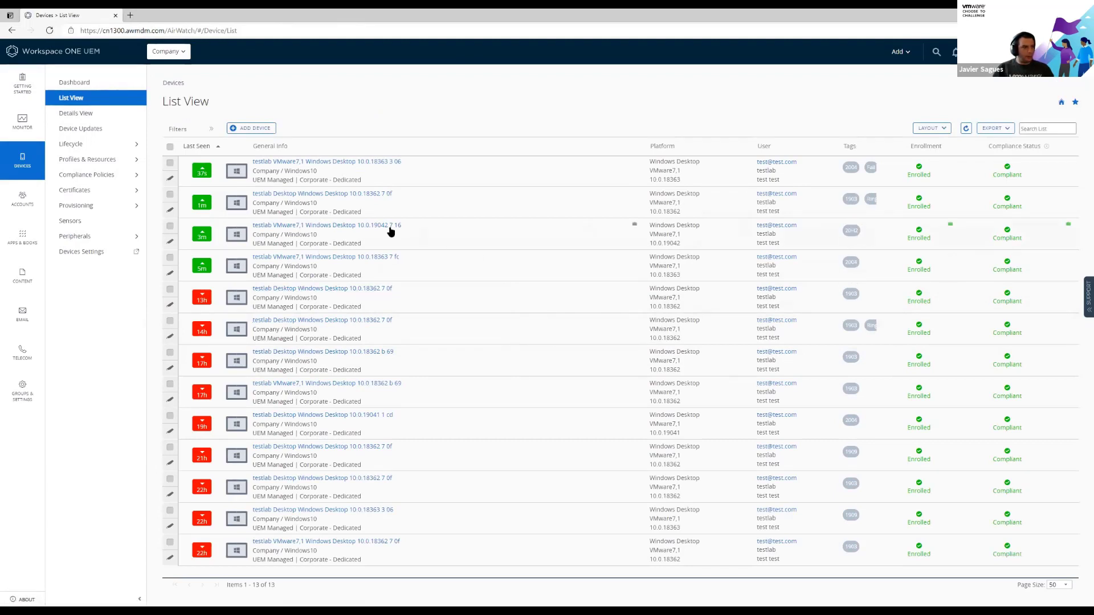
{"action": "left_click", "coordinate": [367, 226]}
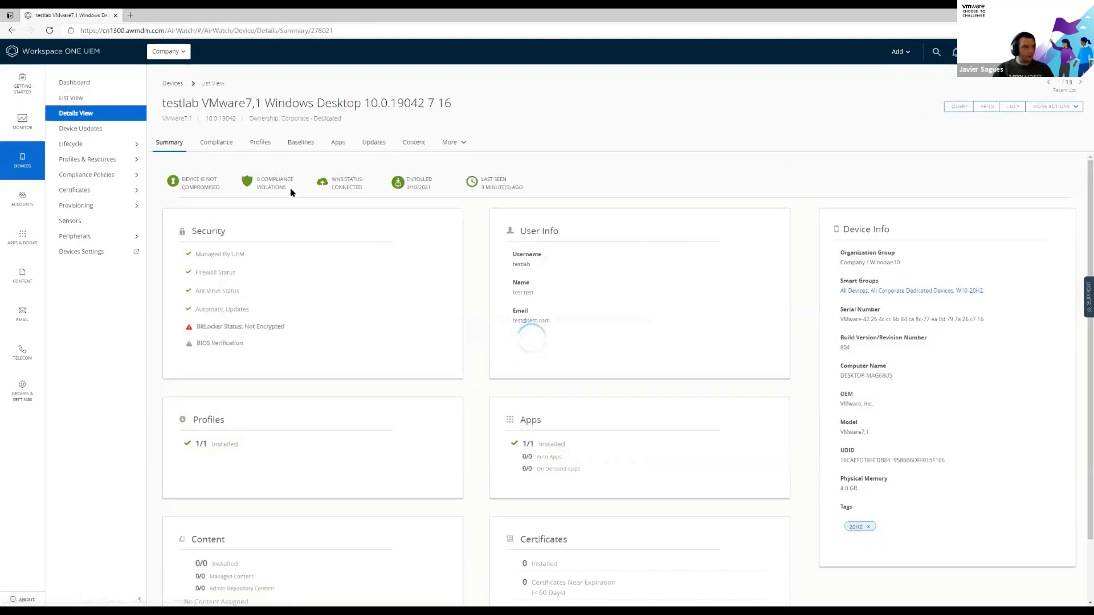
{"action": "left_click", "coordinate": [374, 143]}
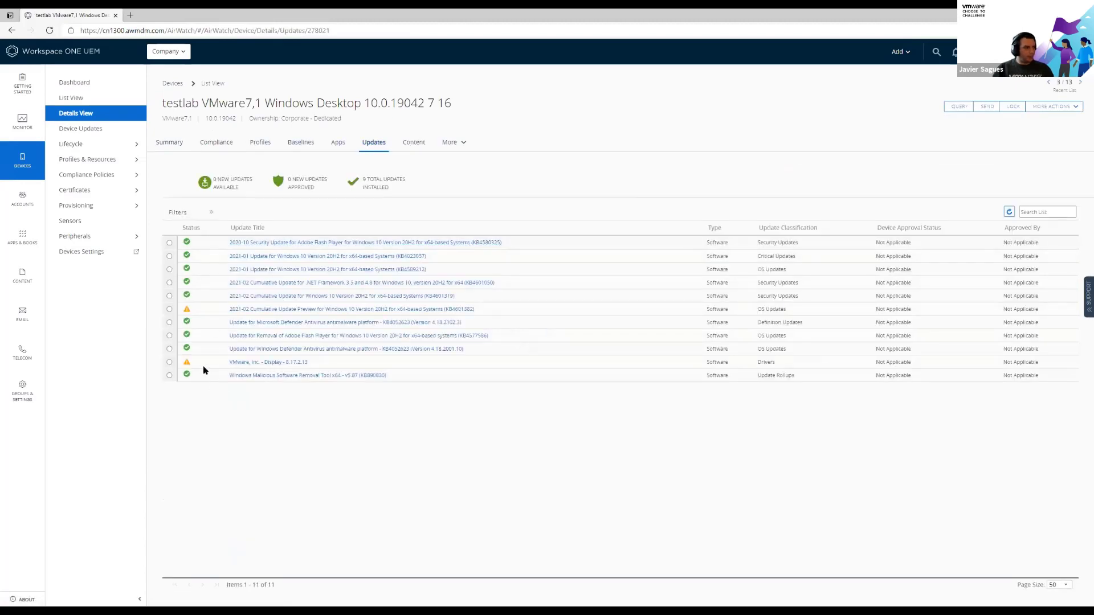
Approve the 2021-02 Cumulative Update Preview for Windows 10 Version 20H2 (KB4601382) for this device
{"action": "left_click", "coordinate": [169, 310]}
{"action": "left_click", "coordinate": [193, 232]}
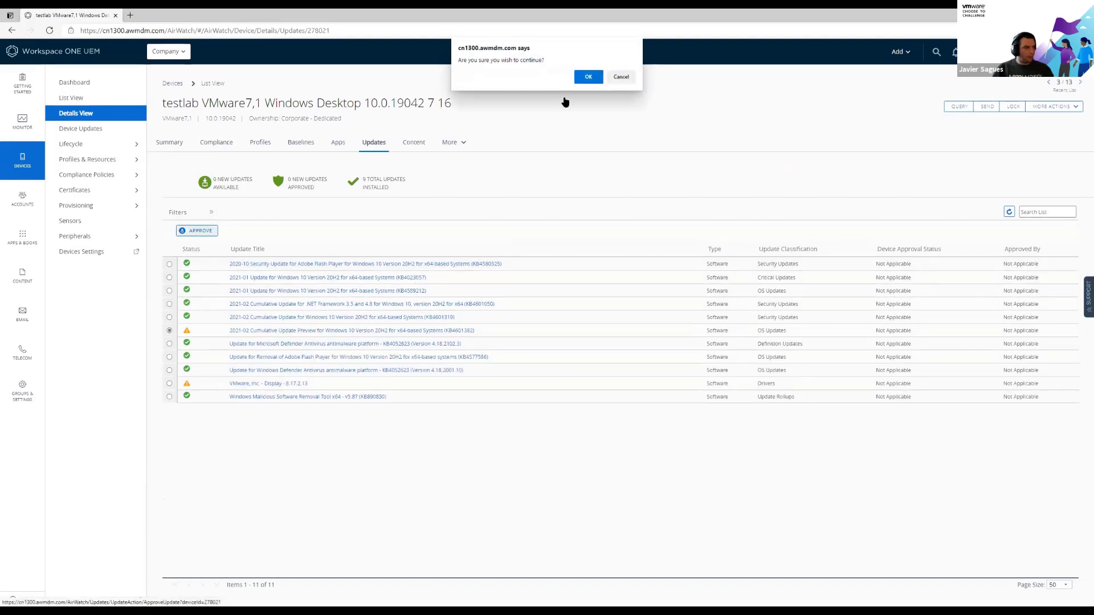
{"action": "left_click", "coordinate": [589, 77]}
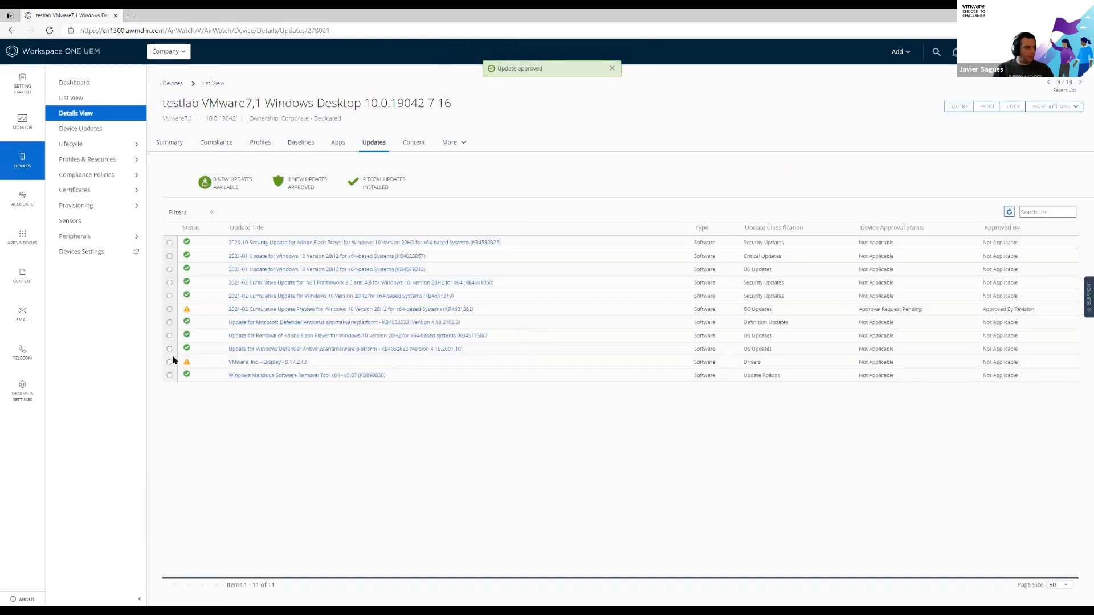
Approve the VMware, Inc. - Display - 8.17.2.13 driver update for this device
{"action": "left_click", "coordinate": [170, 362]}
{"action": "left_click", "coordinate": [196, 231]}
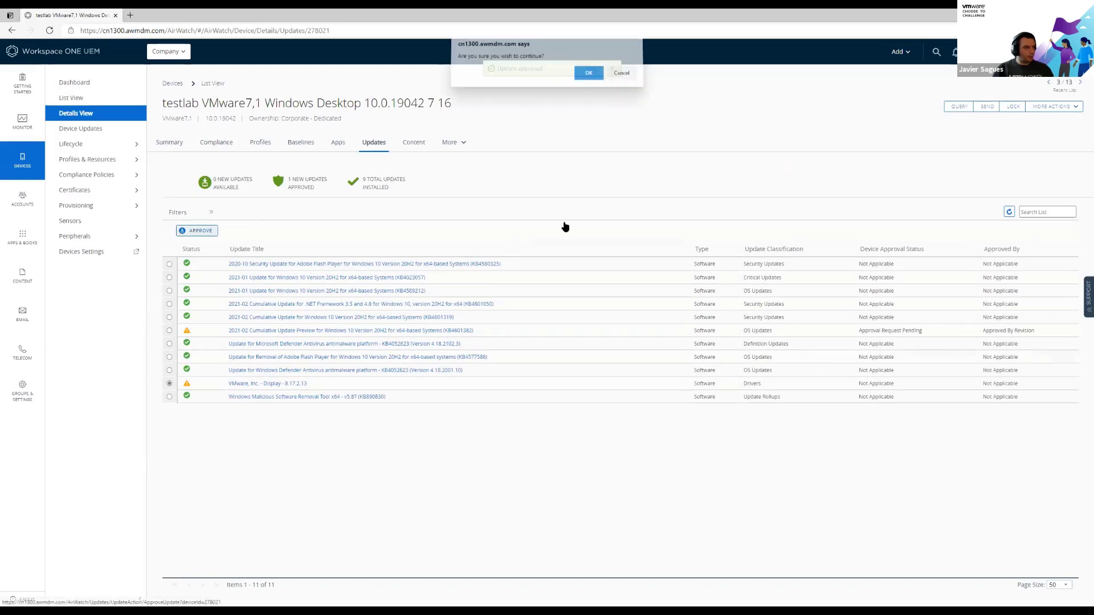
{"action": "left_click", "coordinate": [588, 75]}
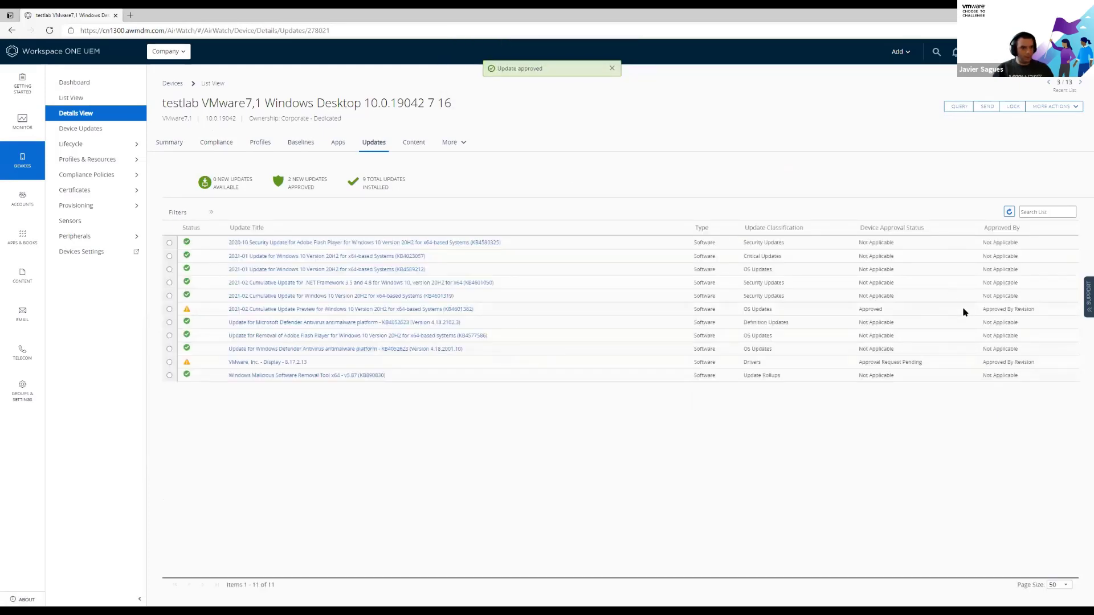
Review the updates of the Windows Desktop 10.0.18363 3 06 and 10.0.18363 7 fc devices from the device list
{"action": "left_click", "coordinate": [71, 98]}
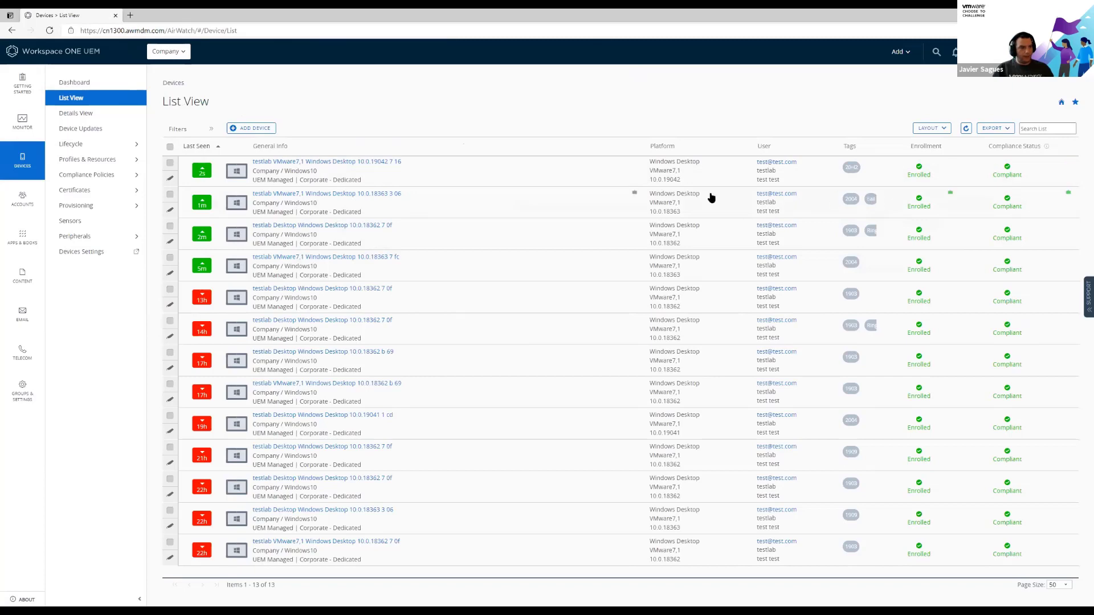
{"action": "left_click", "coordinate": [338, 193]}
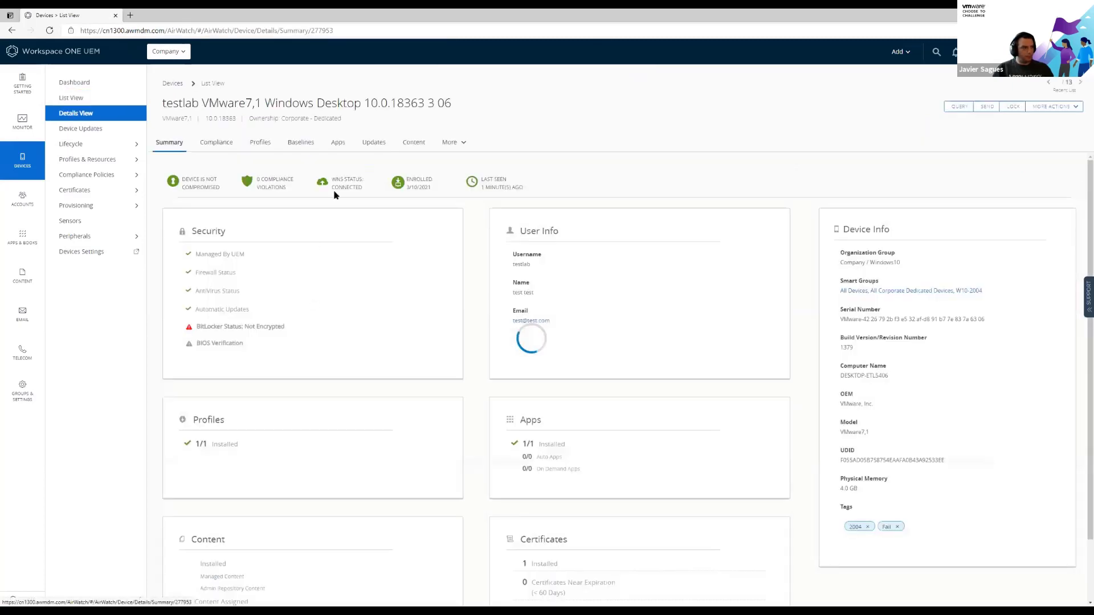
{"action": "left_click", "coordinate": [374, 143]}
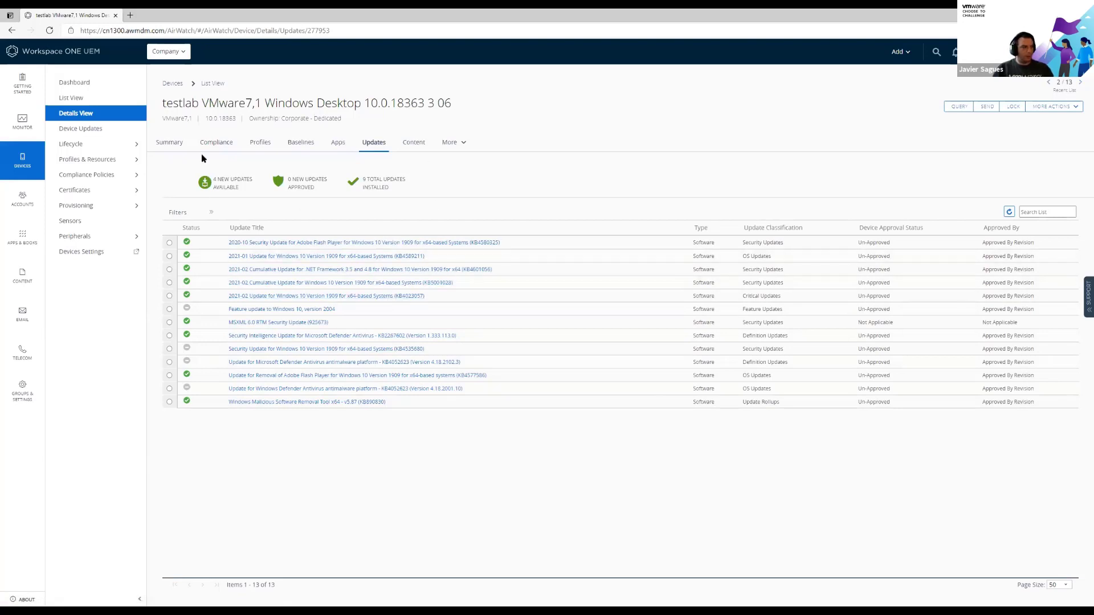
{"action": "left_click", "coordinate": [72, 100]}
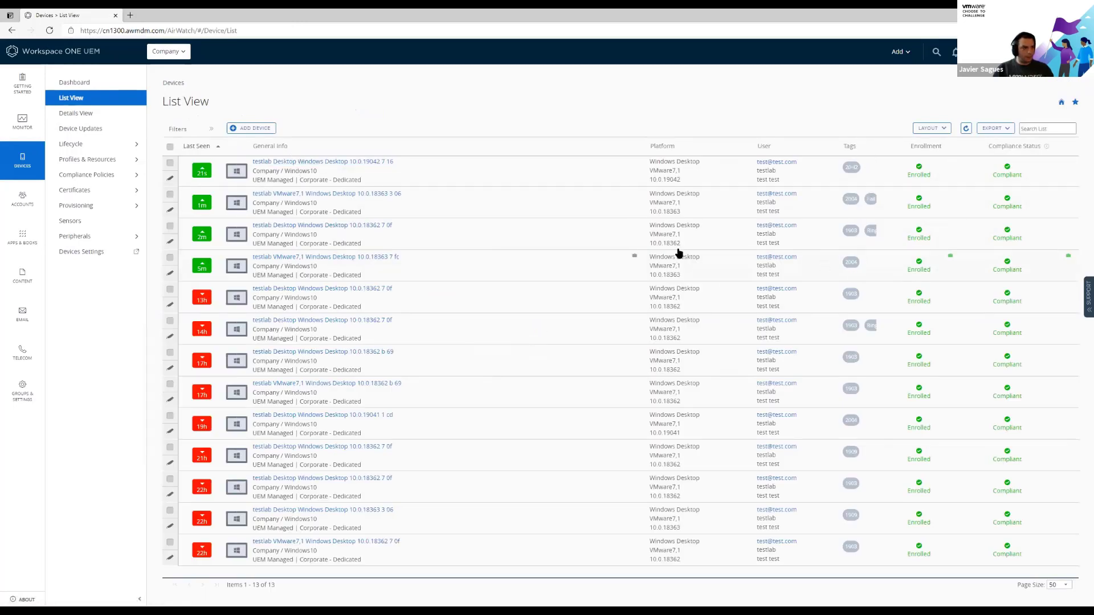
{"action": "left_click", "coordinate": [316, 257]}
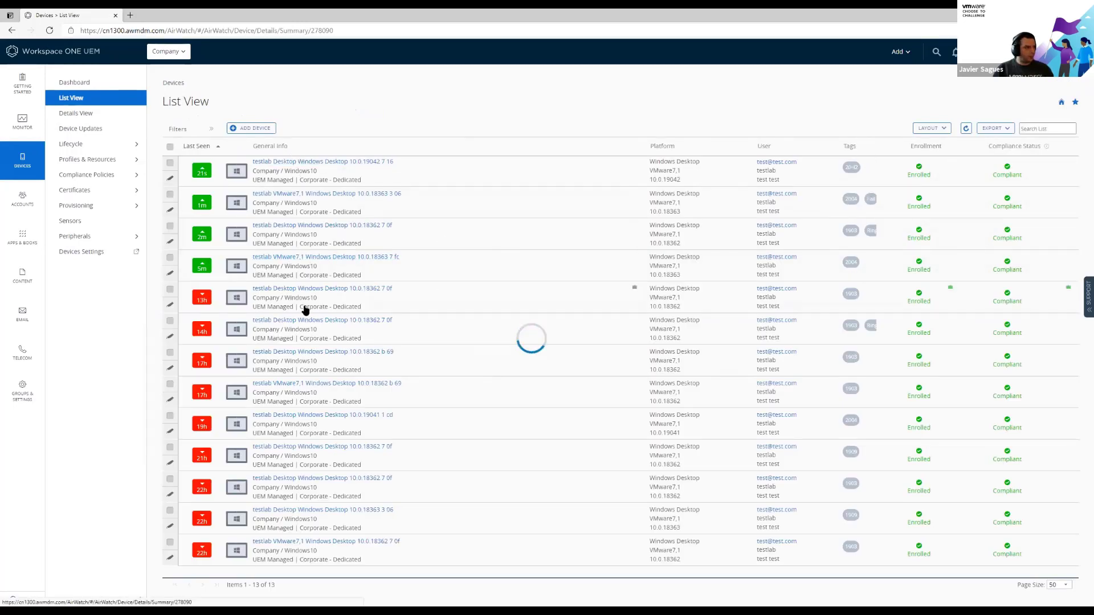
{"action": "left_click", "coordinate": [371, 146]}
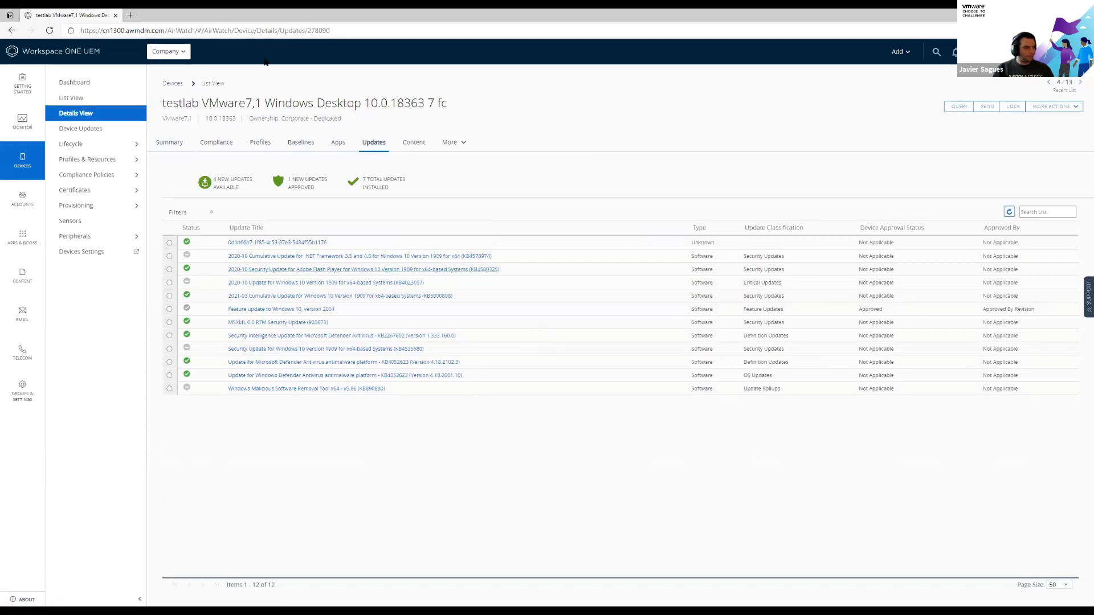
Show the updates of the Windows Desktop 10.0.18362 7 0f device tagged 1903 and Ring 0 and query it for OS updates
{"action": "left_click", "coordinate": [71, 98]}
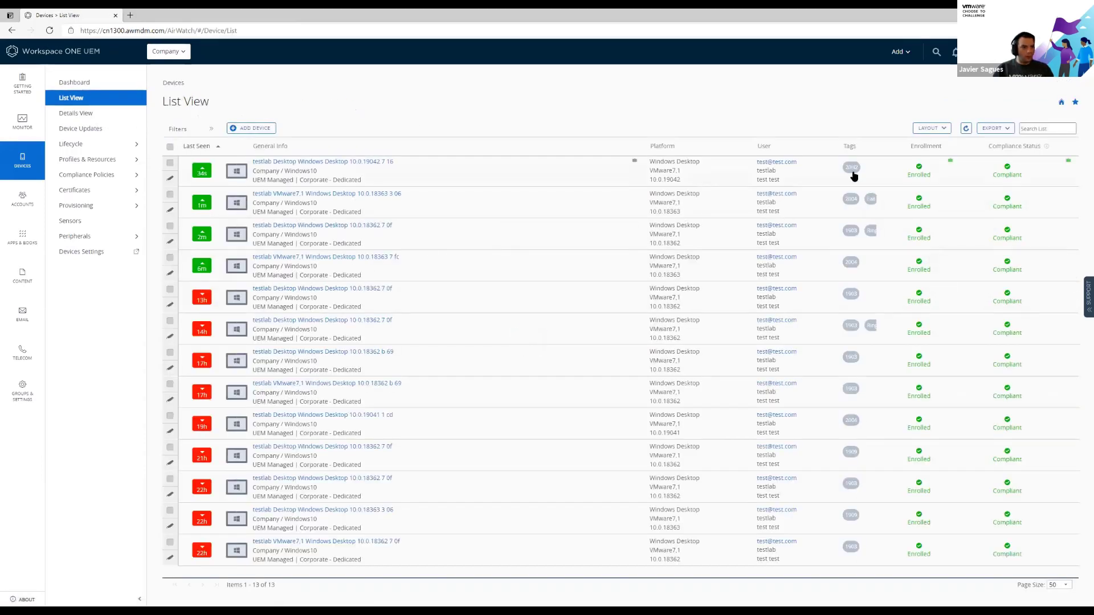
{"action": "left_click", "coordinate": [317, 225]}
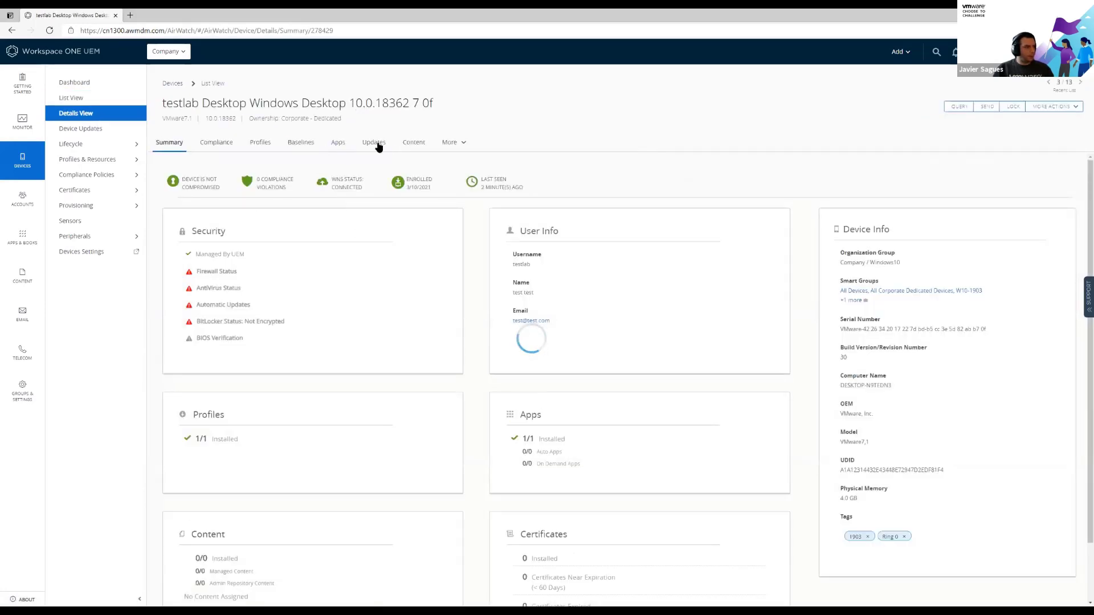
{"action": "left_click", "coordinate": [374, 142]}
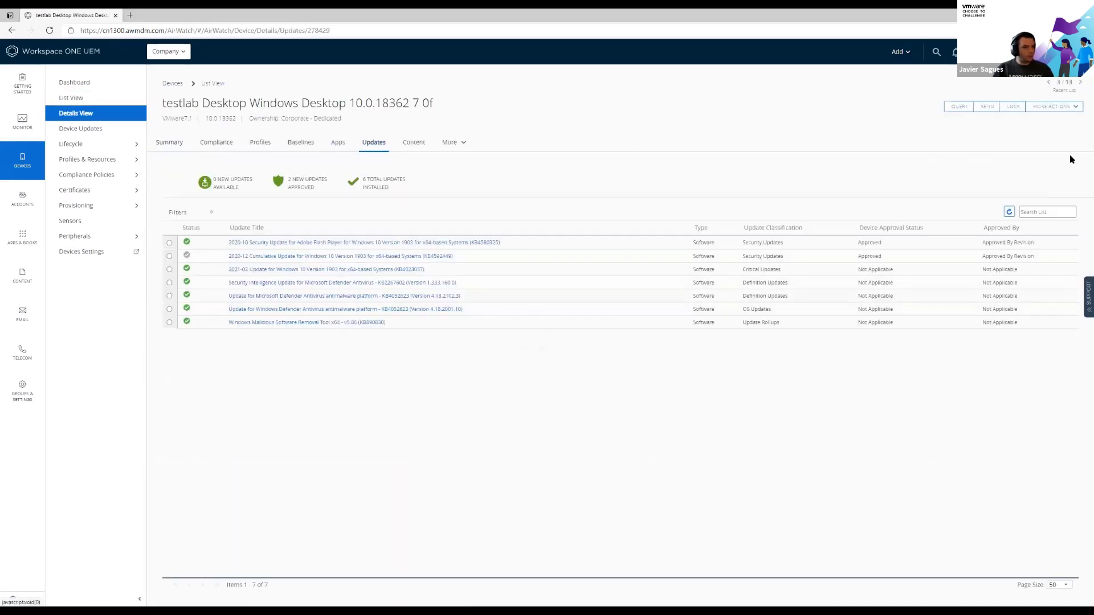
{"action": "left_click", "coordinate": [1052, 105]}
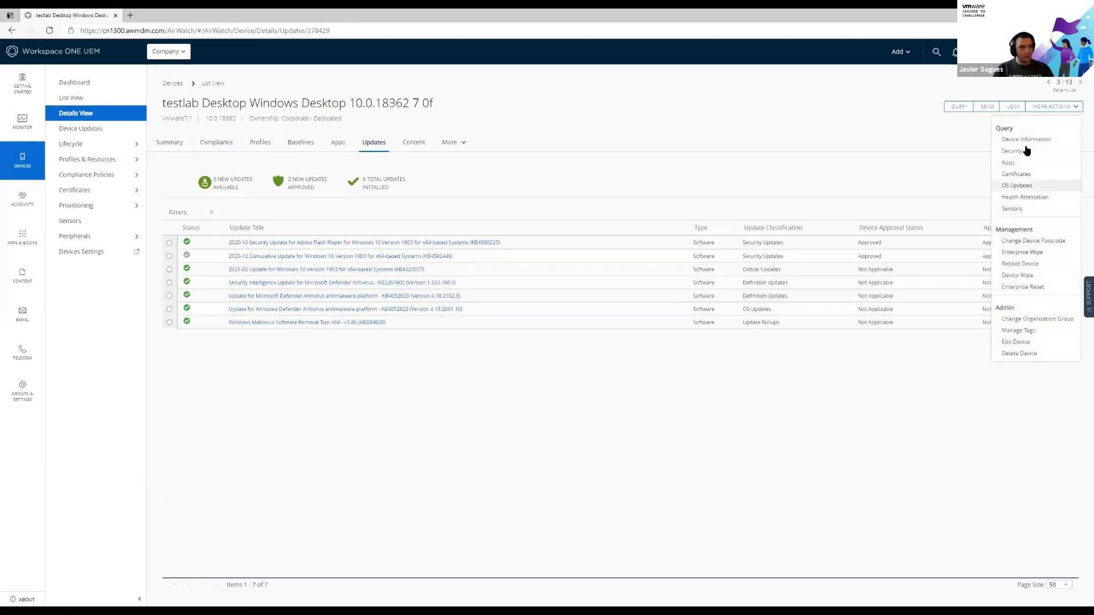
{"action": "left_click", "coordinate": [1023, 188]}
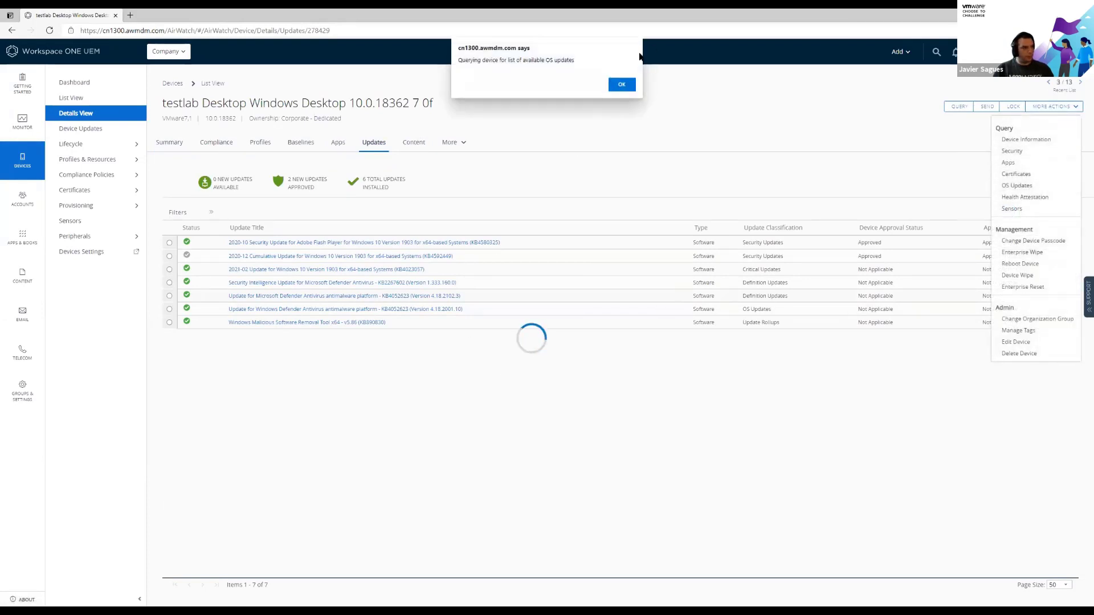
{"action": "left_click", "coordinate": [621, 87]}
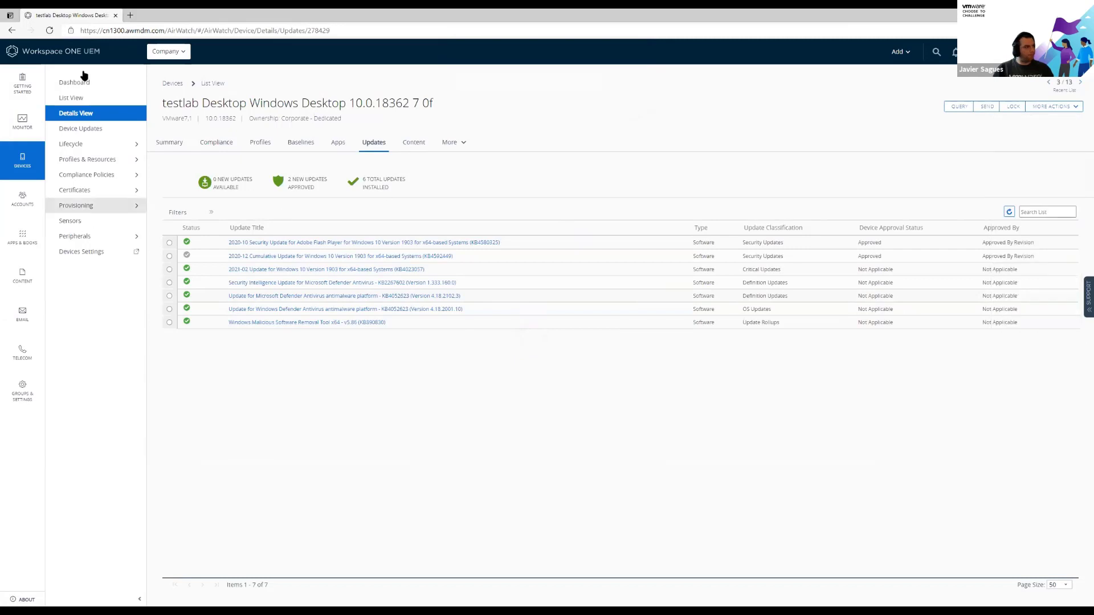
{"action": "left_click", "coordinate": [87, 131]}
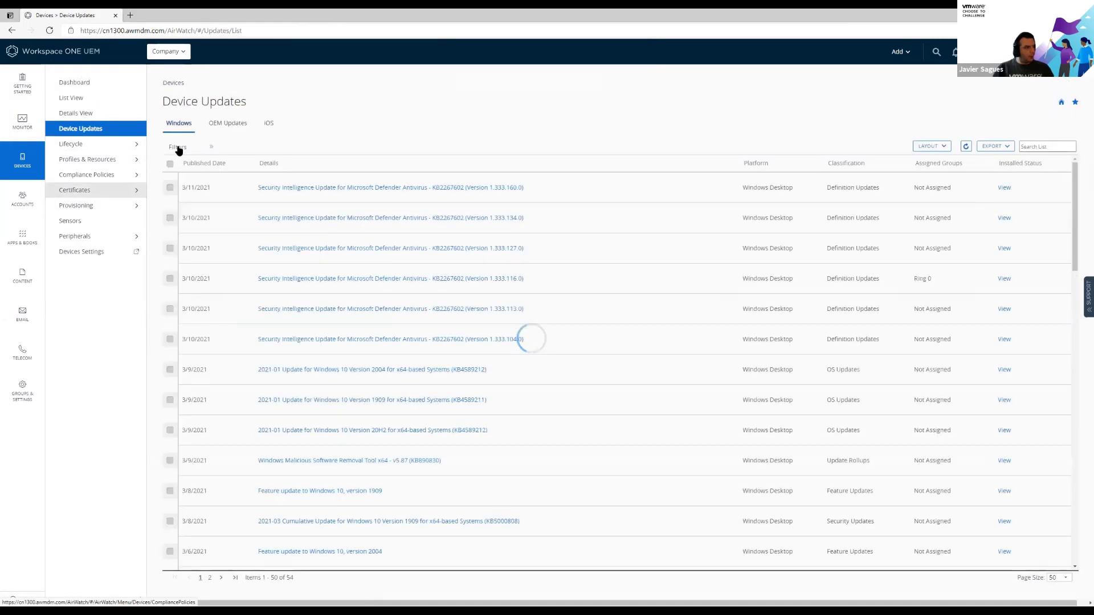
{"action": "left_click", "coordinate": [87, 145]}
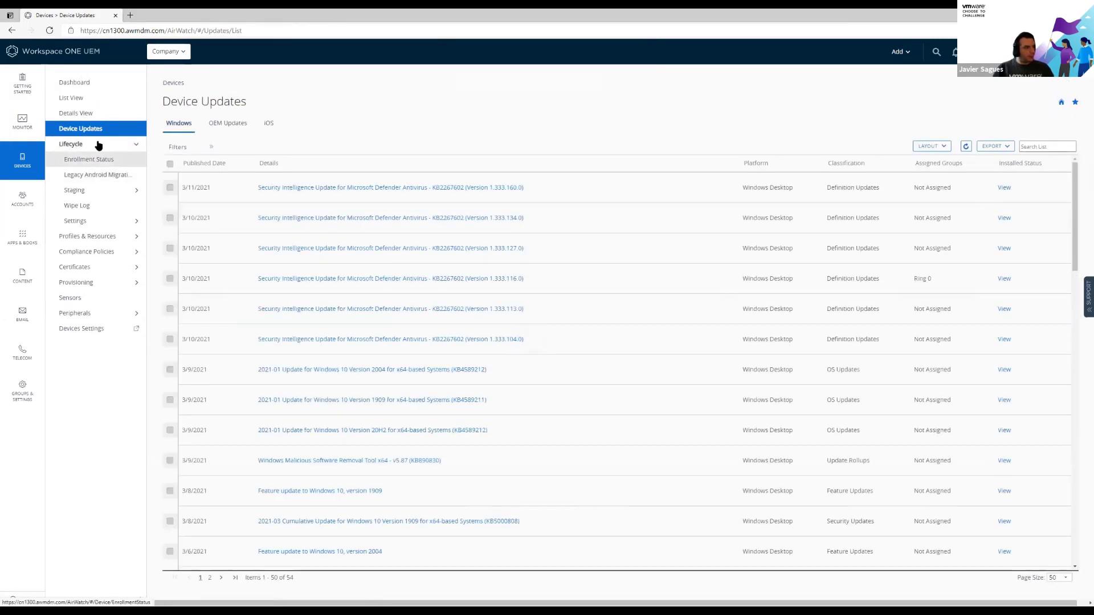
{"action": "left_click", "coordinate": [89, 112]}
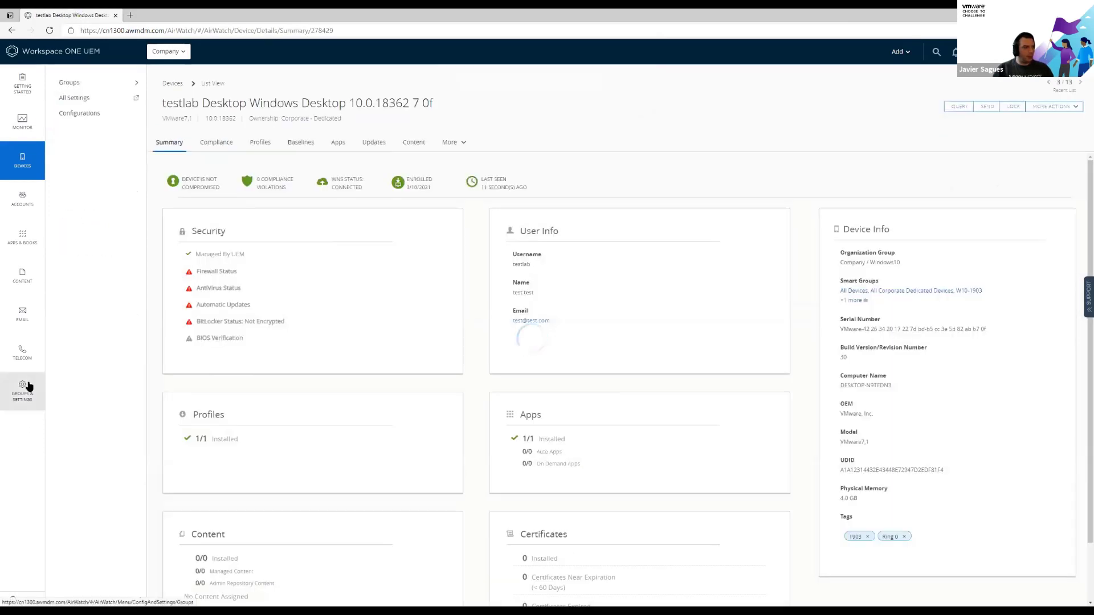
Show the list of device profiles
{"action": "mouse_move", "coordinate": [16, 149]}
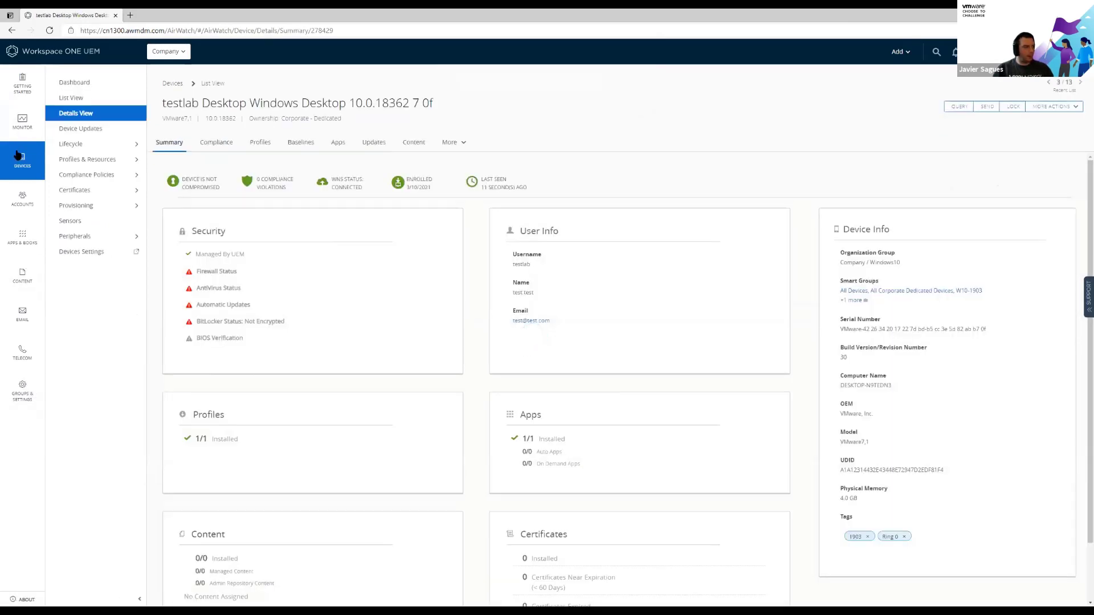
{"action": "left_click", "coordinate": [86, 160]}
{"action": "left_click", "coordinate": [88, 175]}
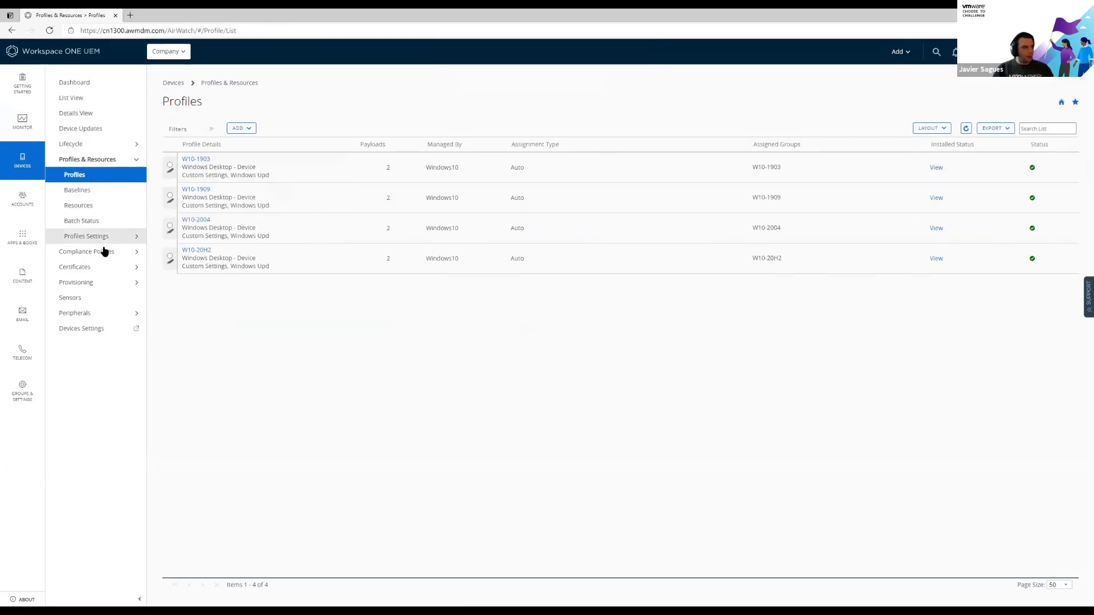
Add a new version of the W10-1909 profile and remove its W10-1909 smart group
{"action": "left_click", "coordinate": [199, 191]}
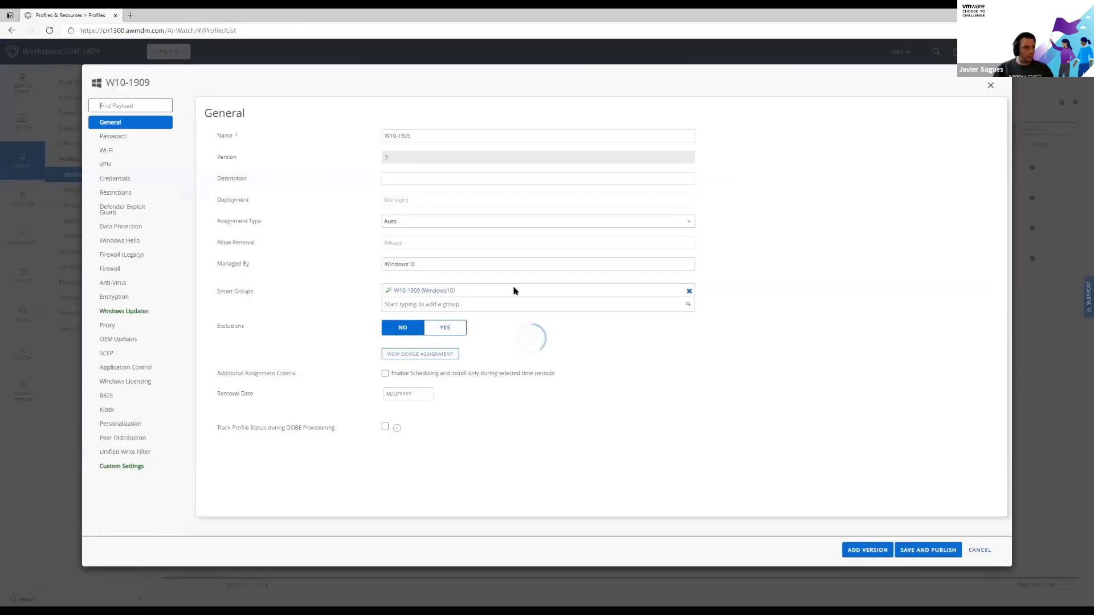
{"action": "left_click", "coordinate": [863, 549]}
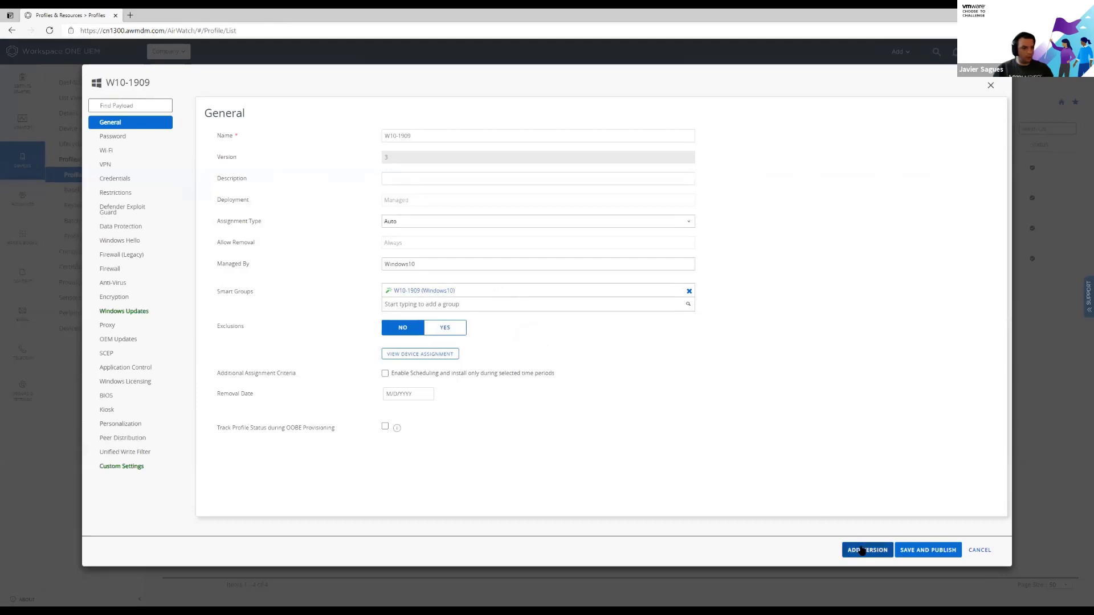
{"action": "left_click", "coordinate": [690, 292]}
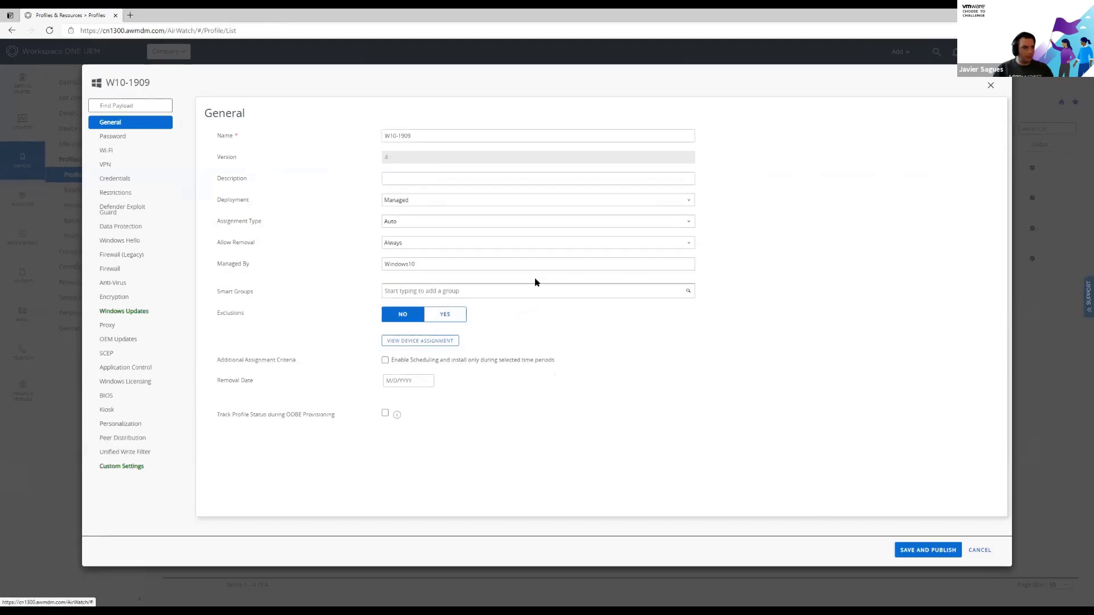
Create a smart group named dasda from the profile's assignment, entering 1909 - Windows10 as the tag criterion, and save it
{"action": "left_click", "coordinate": [442, 289]}
{"action": "left_click", "coordinate": [442, 369]}
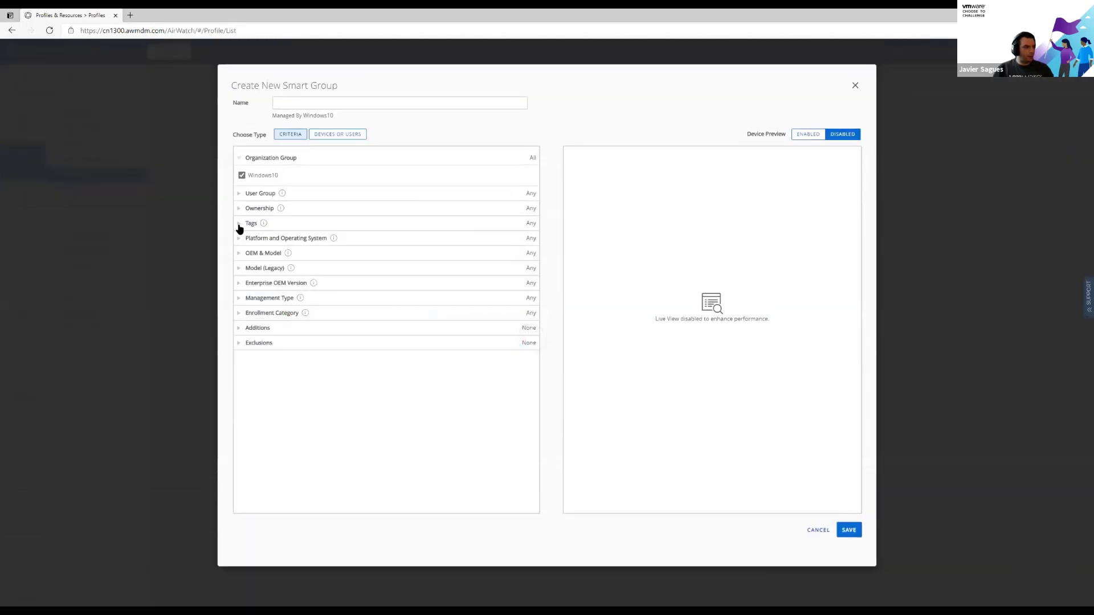
{"action": "left_click", "coordinate": [239, 228]}
{"action": "left_click", "coordinate": [265, 249]}
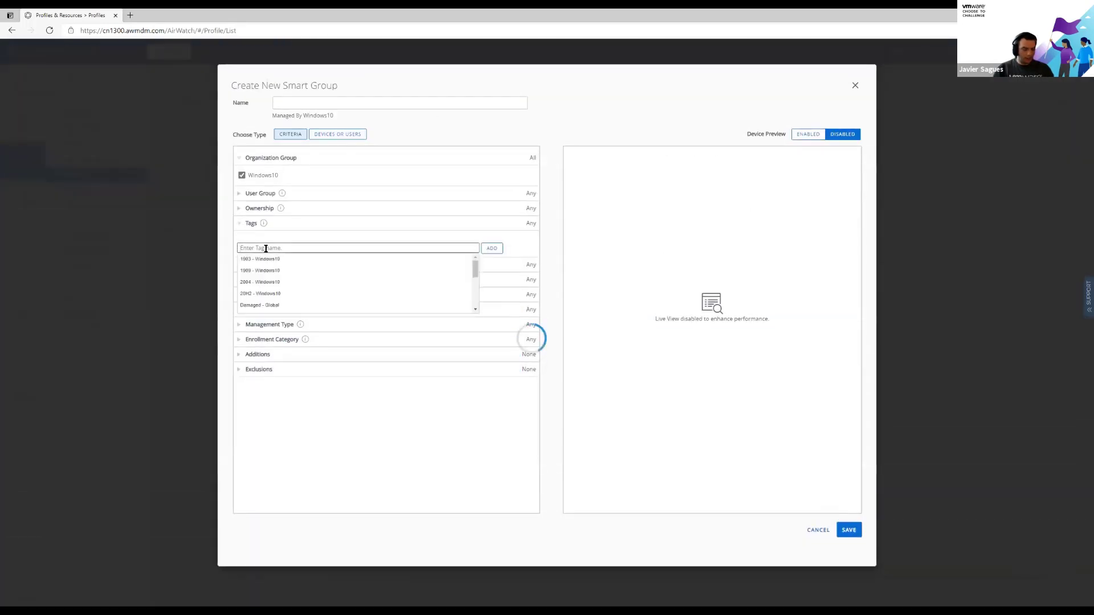
{"action": "type", "text": "1909 - Windows10"}
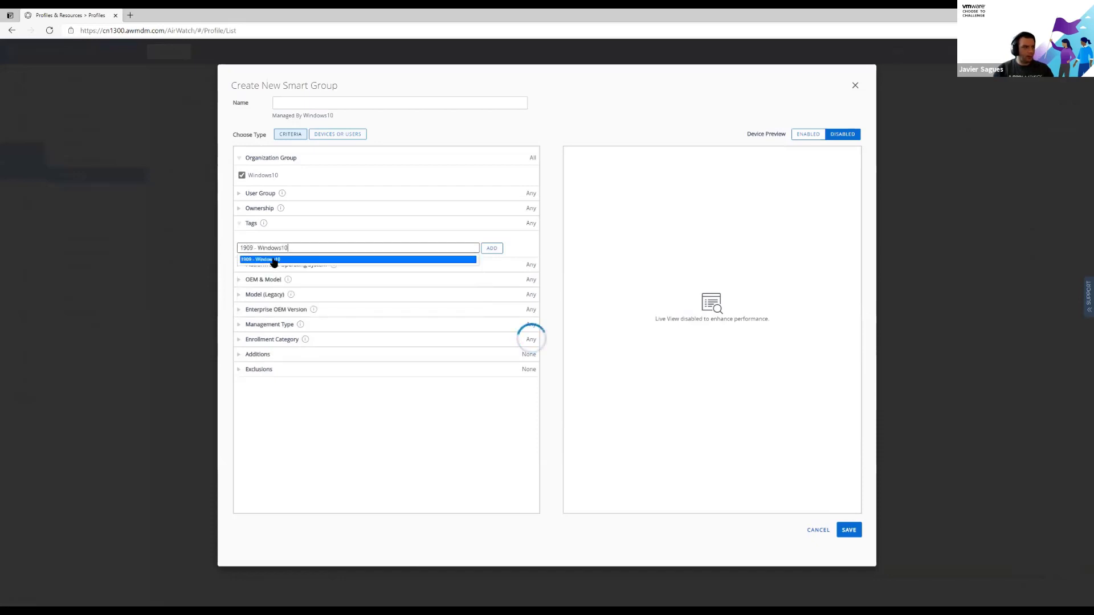
{"action": "left_click", "coordinate": [268, 259]}
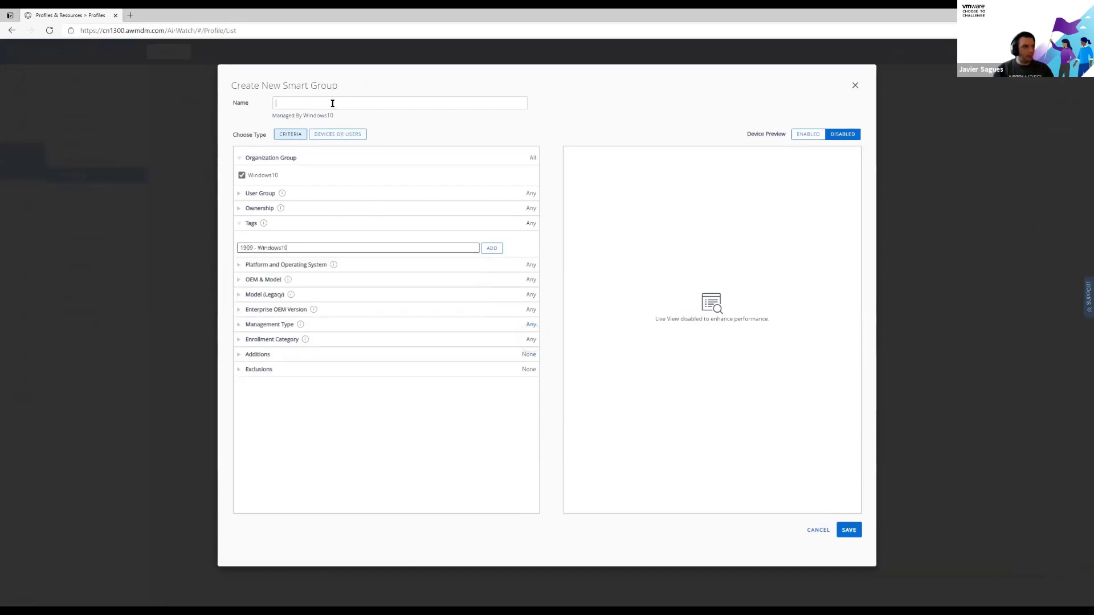
{"action": "left_click", "coordinate": [848, 529]}
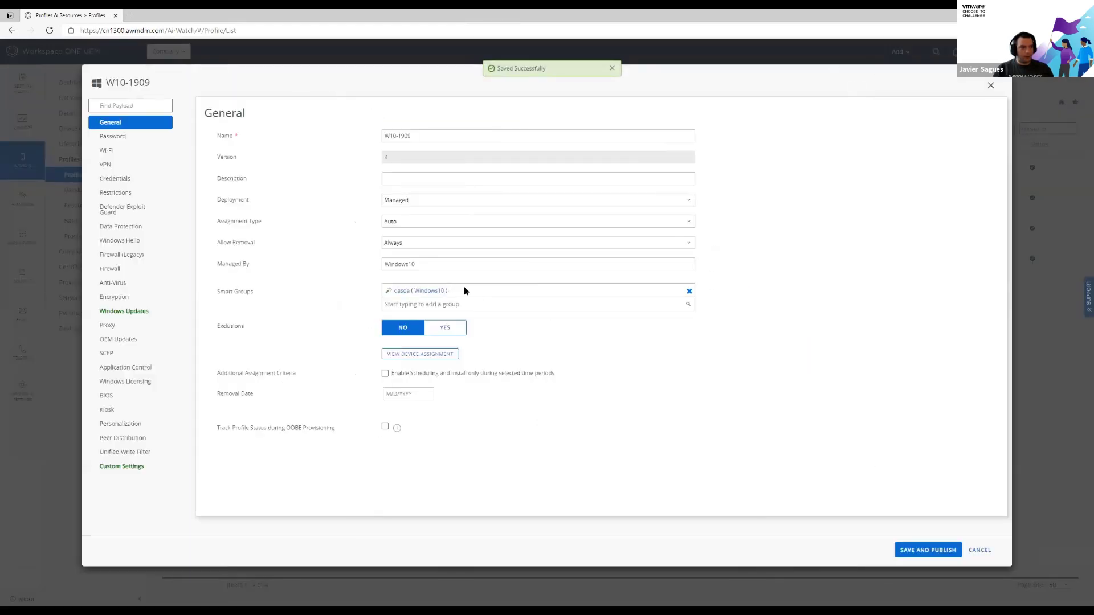
Discard the new W10-1909 profile version without the dasda smart group and view the W10-1903 profile's general settings
{"action": "left_click", "coordinate": [690, 292]}
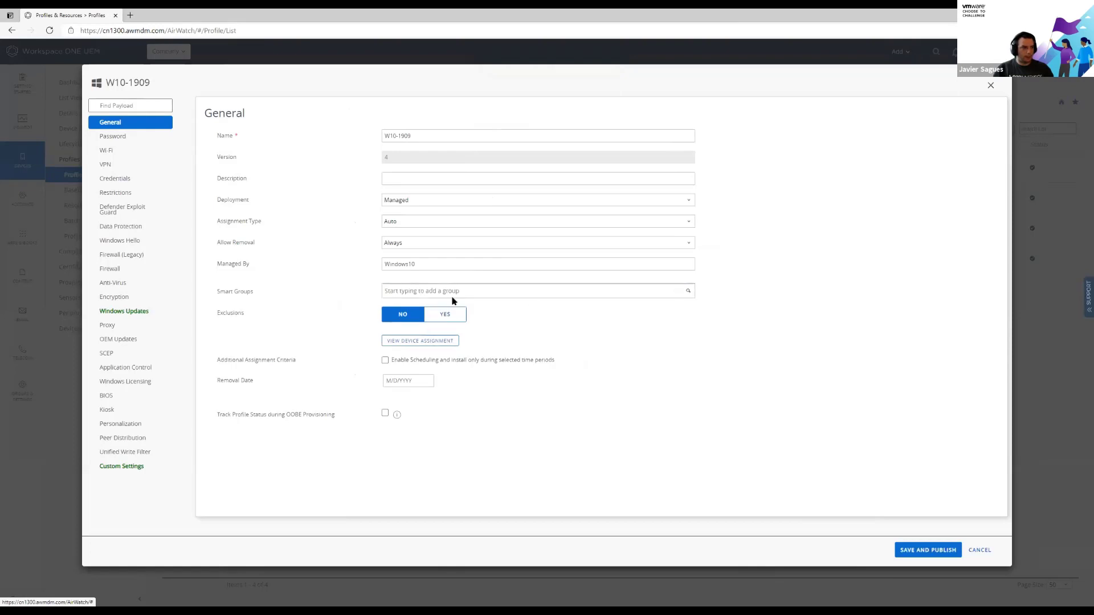
{"action": "left_click", "coordinate": [978, 552]}
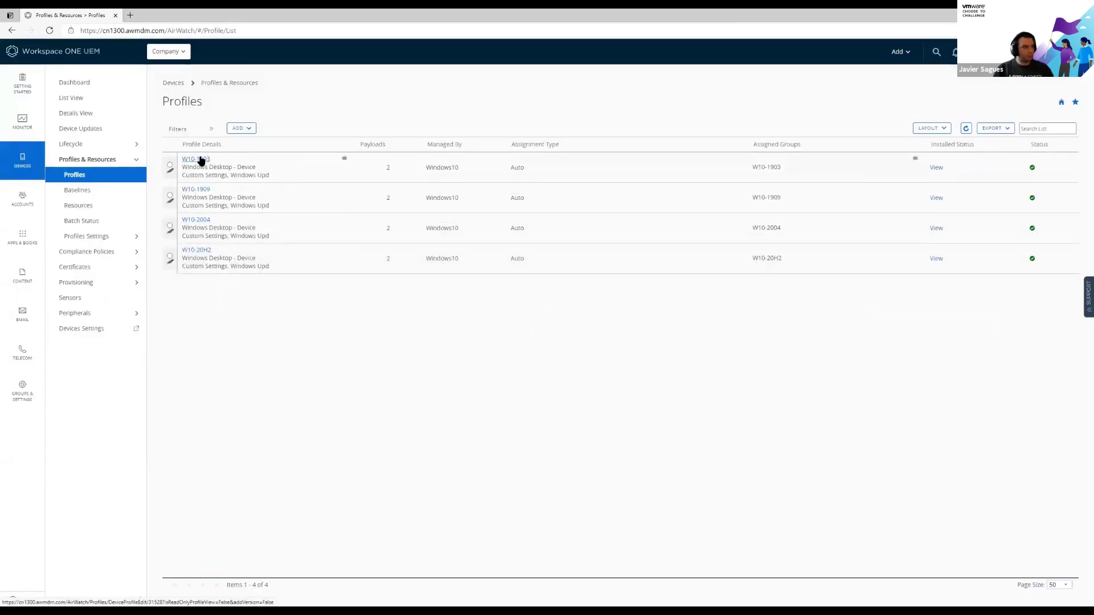
{"action": "left_click", "coordinate": [200, 161]}
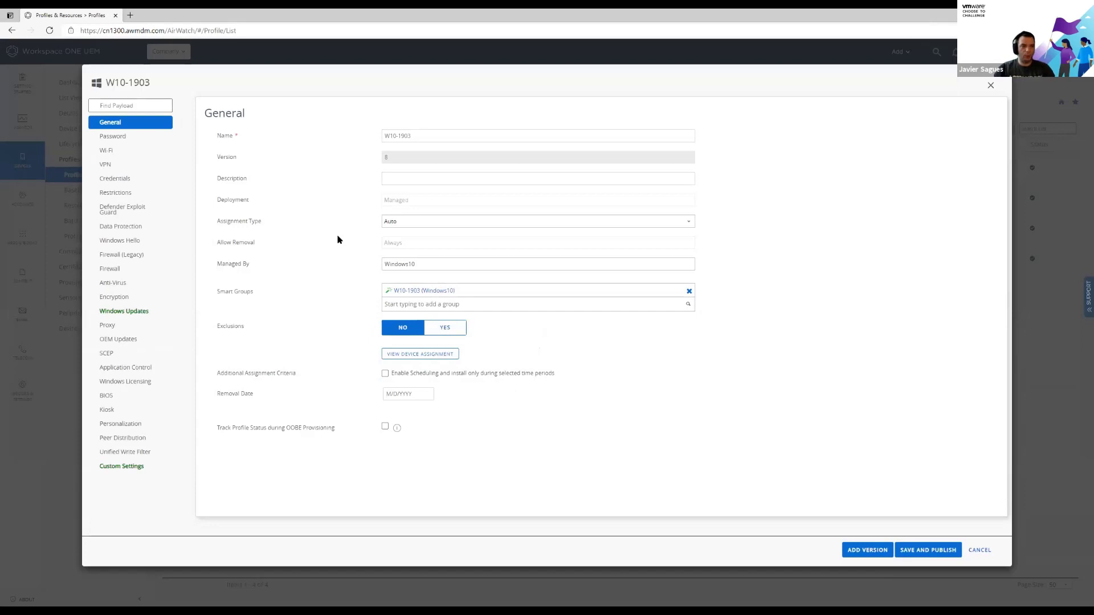
{"action": "left_click", "coordinate": [991, 84]}
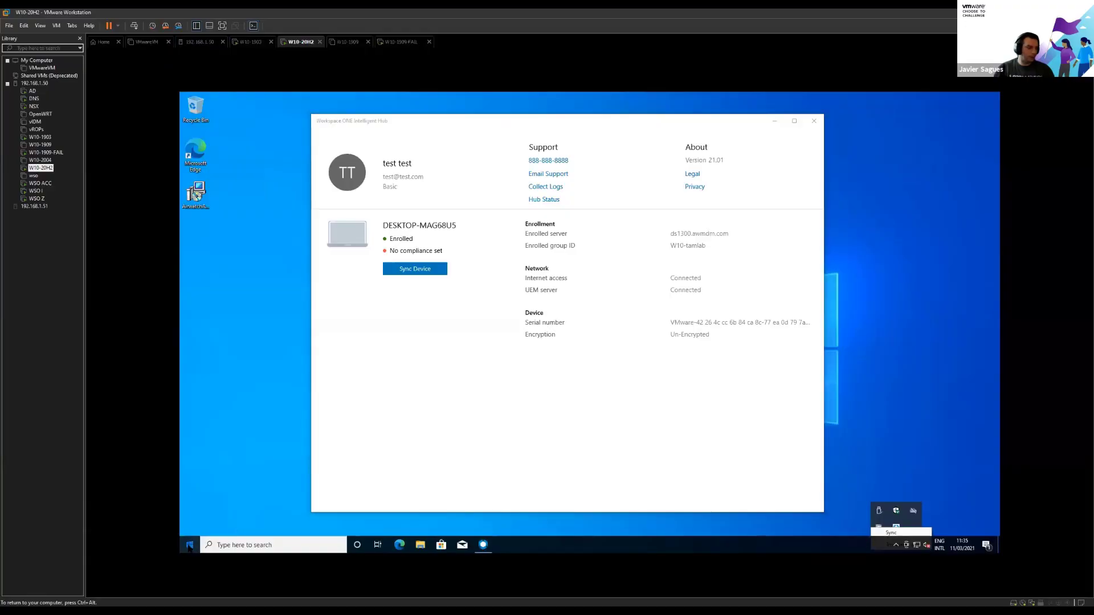
Switch to the W10-20H2 virtual machine and open Registry Editor, allowing it to make changes to the device
{"action": "left_click", "coordinate": [189, 546]}
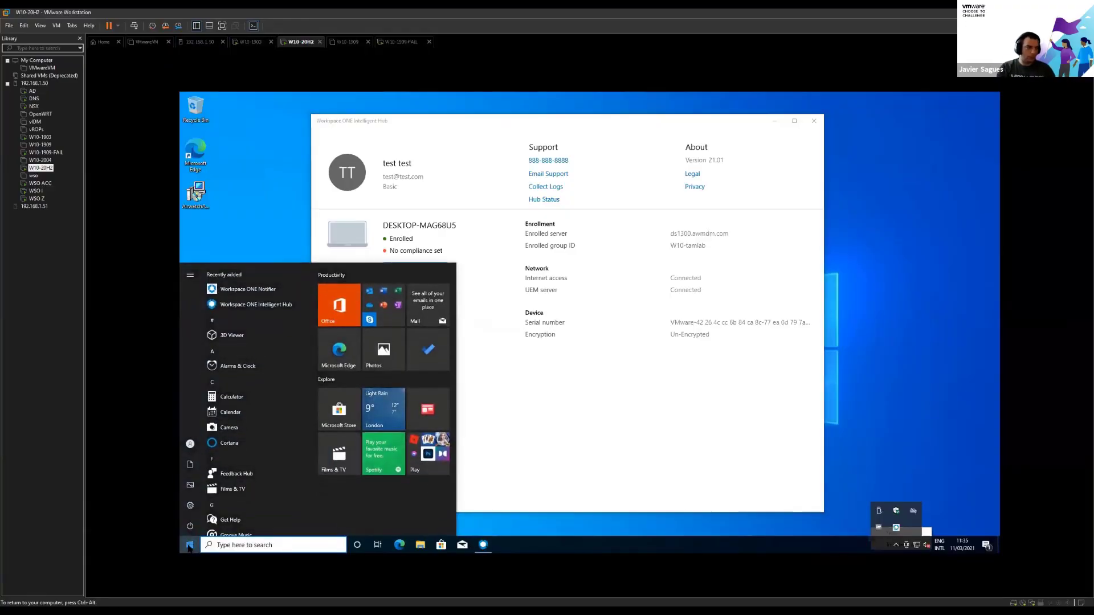
{"action": "left_click", "coordinate": [188, 547]}
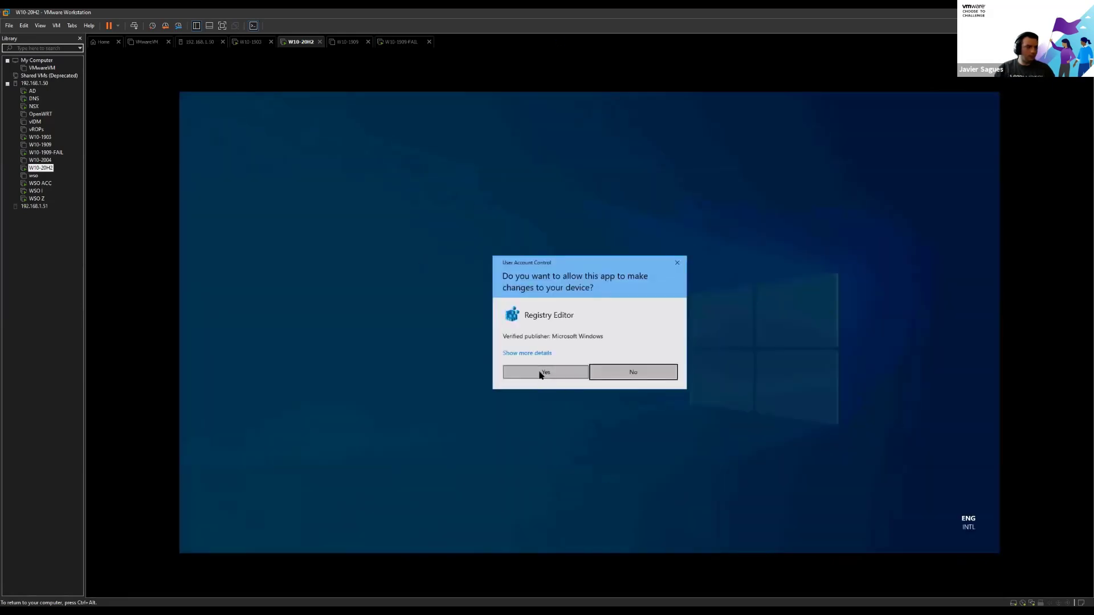
{"action": "left_click", "coordinate": [530, 373]}
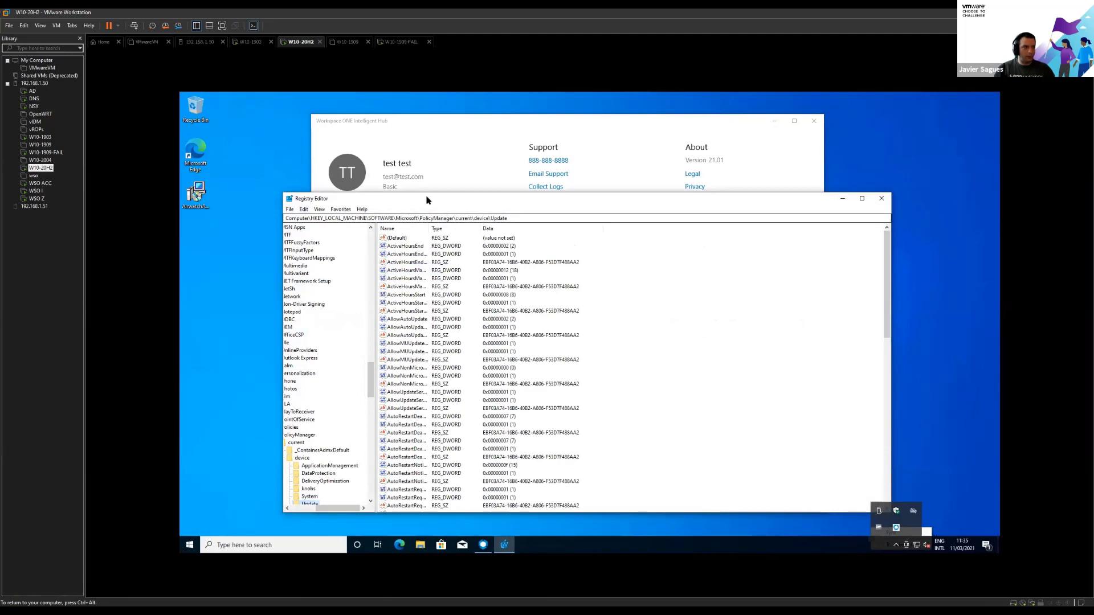
{"action": "left_click_drag", "start_coordinate": [427, 199], "coordinate": [422, 136]}
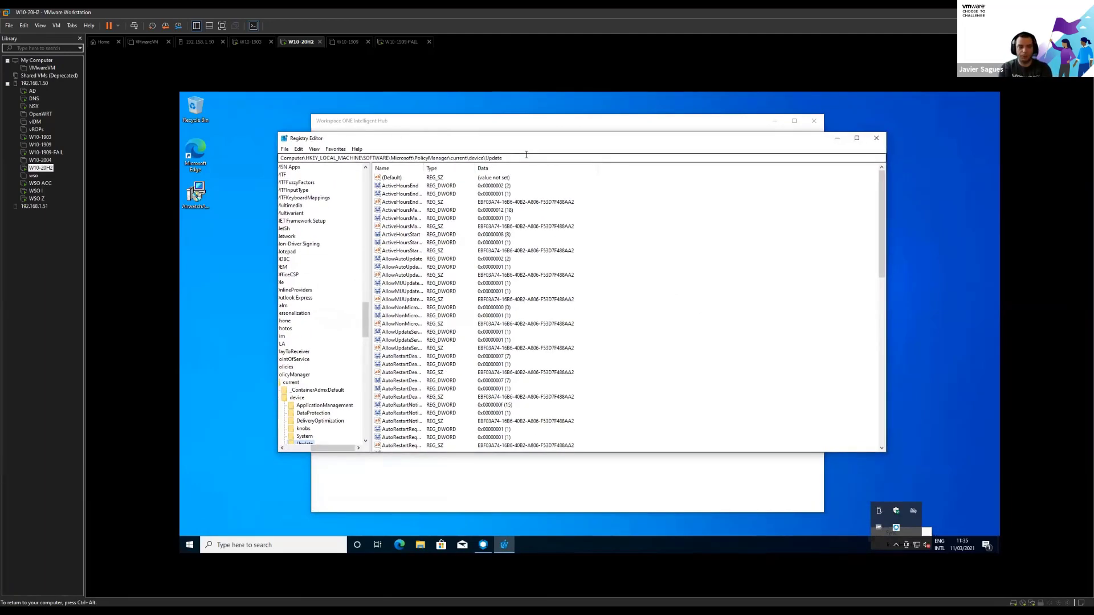
Find the TargetReleaseVersion value in the registry's PolicyManager device Update key and inspect its data
{"action": "scroll", "coordinate": [634, 364], "scroll_direction": "down", "scroll_amount": 13}
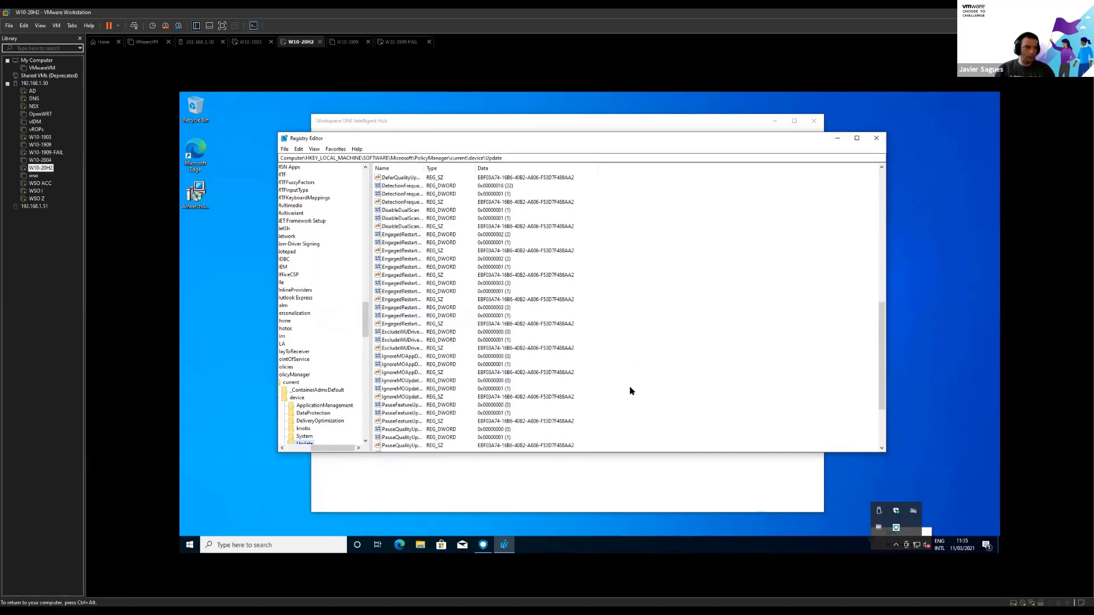
{"action": "scroll", "coordinate": [631, 390], "scroll_direction": "down", "scroll_amount": 4}
{"action": "left_click", "coordinate": [410, 437]}
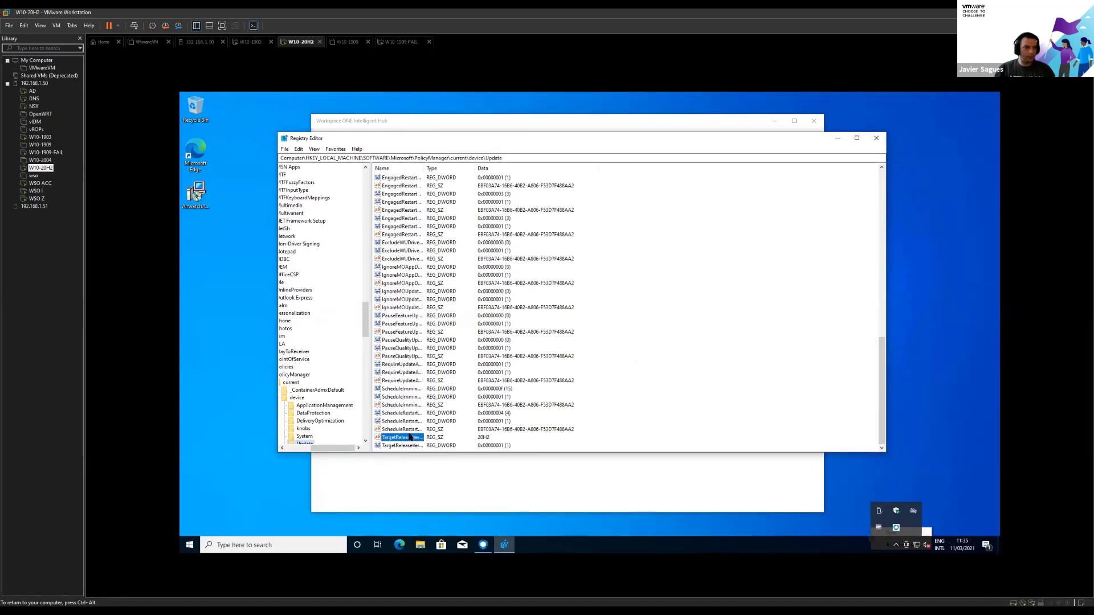
{"action": "double_click", "coordinate": [410, 437]}
{"action": "left_click", "coordinate": [442, 236]}
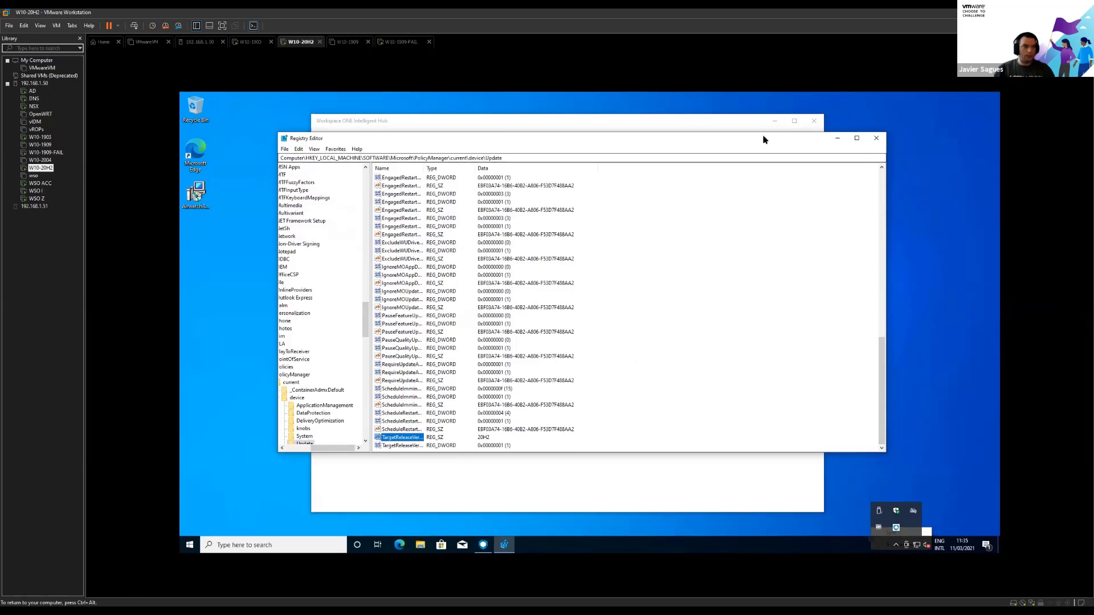
Move the Registry Editor window aside and close the Workspace ONE Intelligent Hub window
{"action": "left_click_drag", "start_coordinate": [764, 140], "coordinate": [828, 144]}
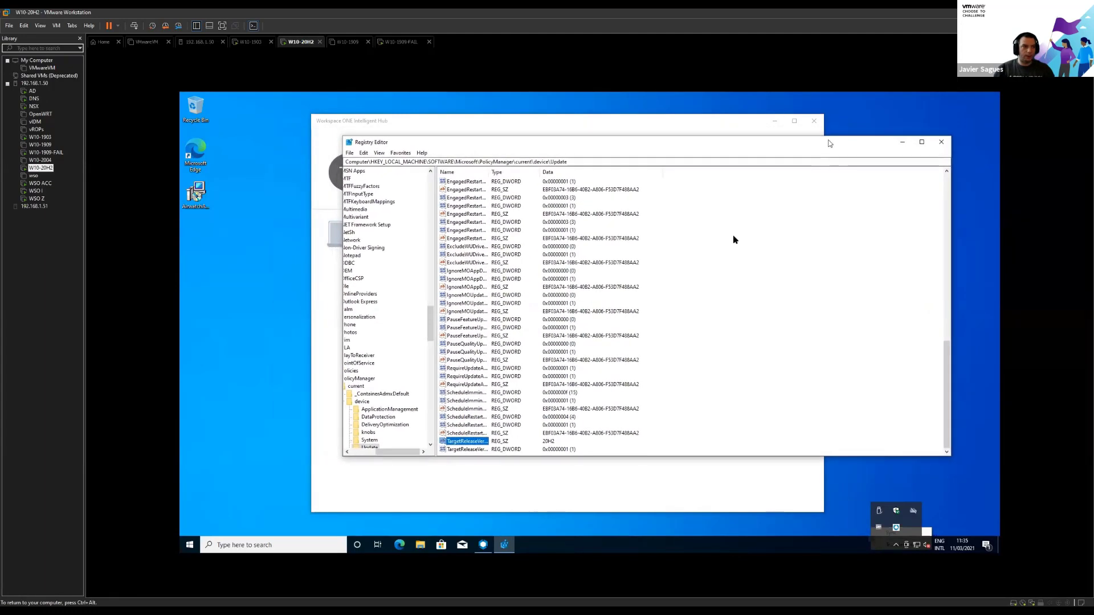
{"action": "left_click", "coordinate": [695, 122]}
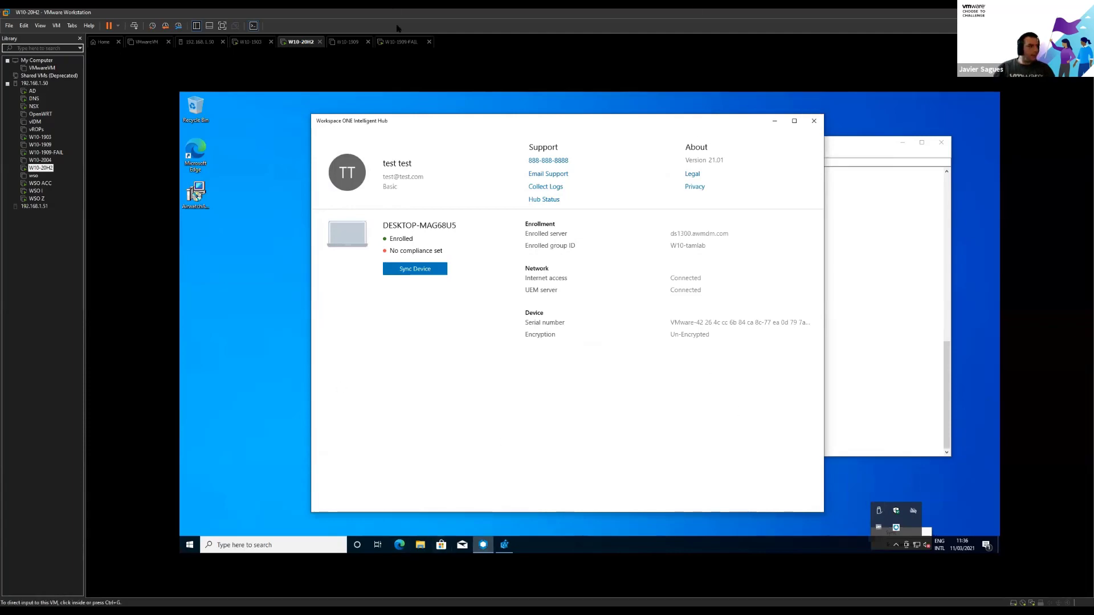
{"action": "left_click", "coordinate": [814, 121]}
Switch to the W10-1903 virtual machine and check the installation status of the 2020-12 Cumulative Update for Windows 10 Version 1903
{"action": "left_click", "coordinate": [253, 43]}
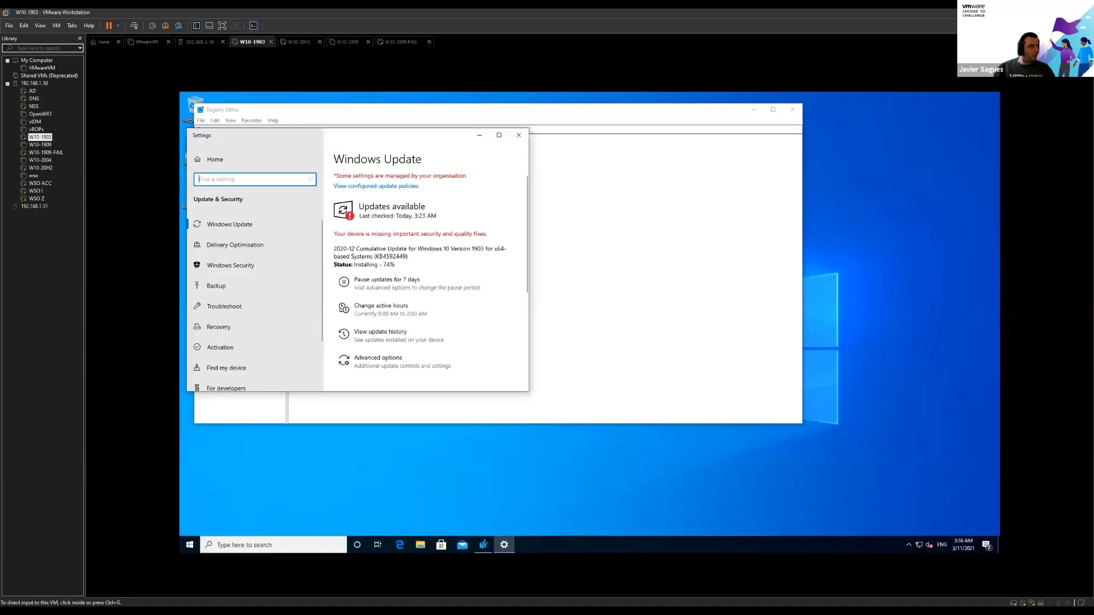
{"action": "left_click", "coordinate": [519, 137]}
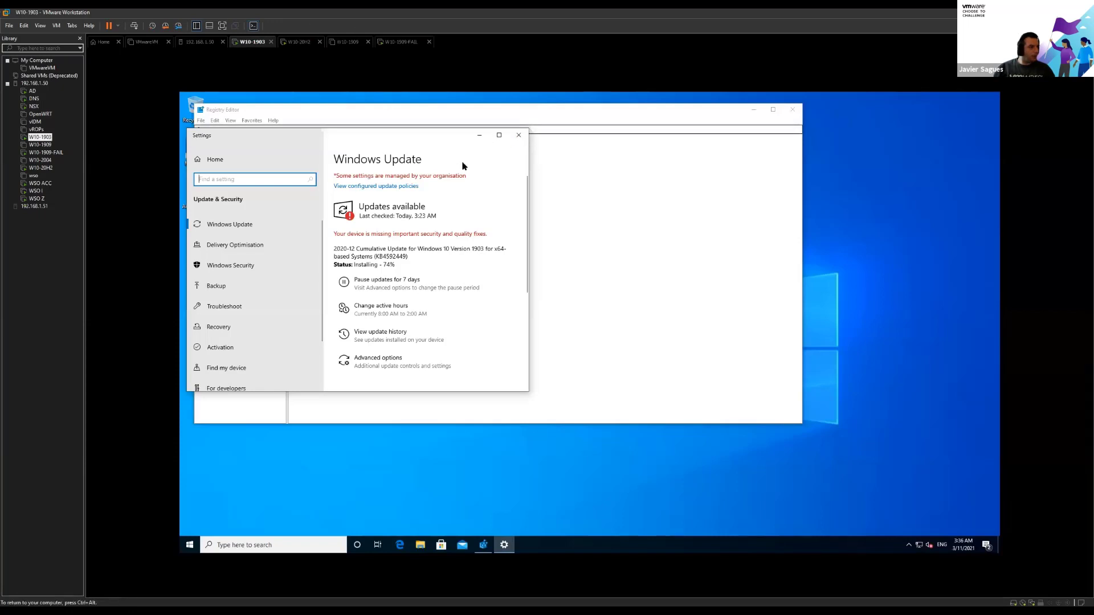
{"action": "left_click", "coordinate": [366, 264]}
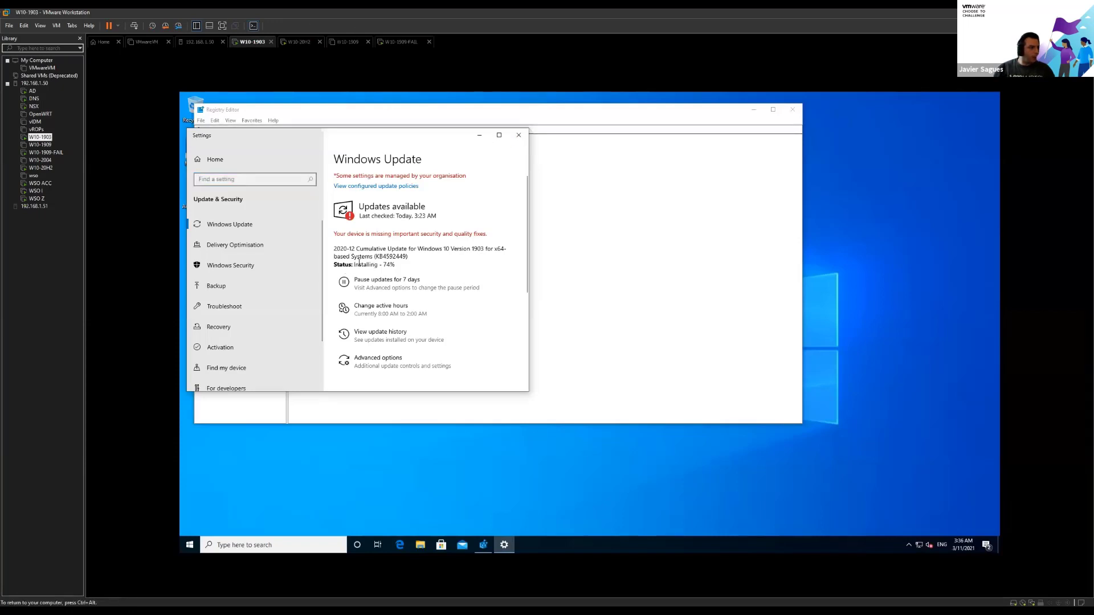
{"action": "left_click_drag", "start_coordinate": [354, 264], "coordinate": [399, 265]}
{"action": "left_click", "coordinate": [368, 200]}
Release the W10-1903 machine's input and switch through the W10-20H2 and W10-1909-FAIL virtual machines
{"action": "key", "text": "ctrl+alt"}
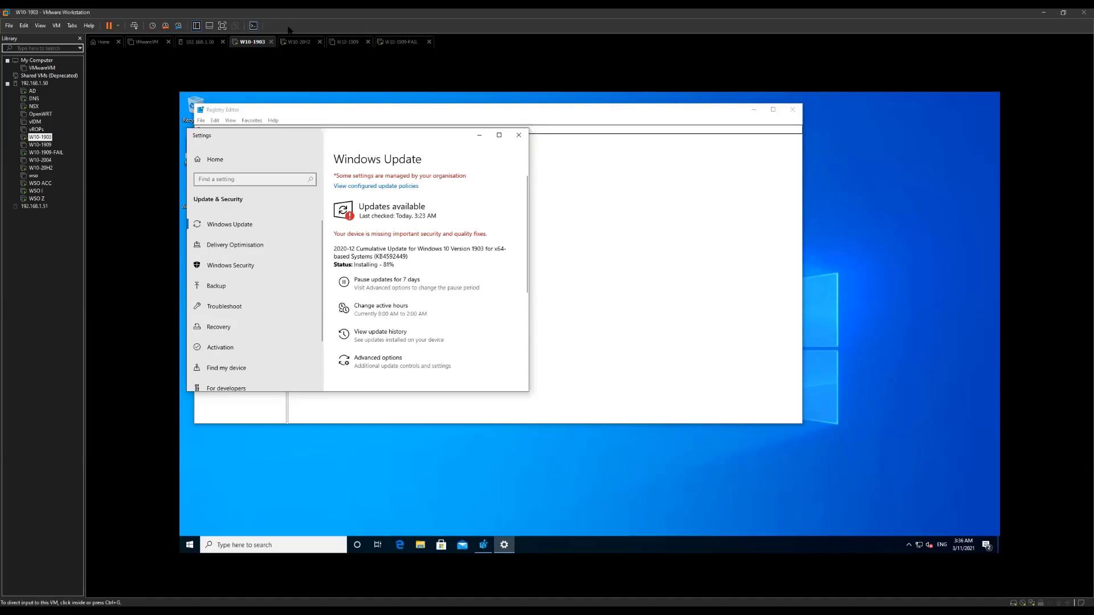
{"action": "left_click", "coordinate": [299, 42]}
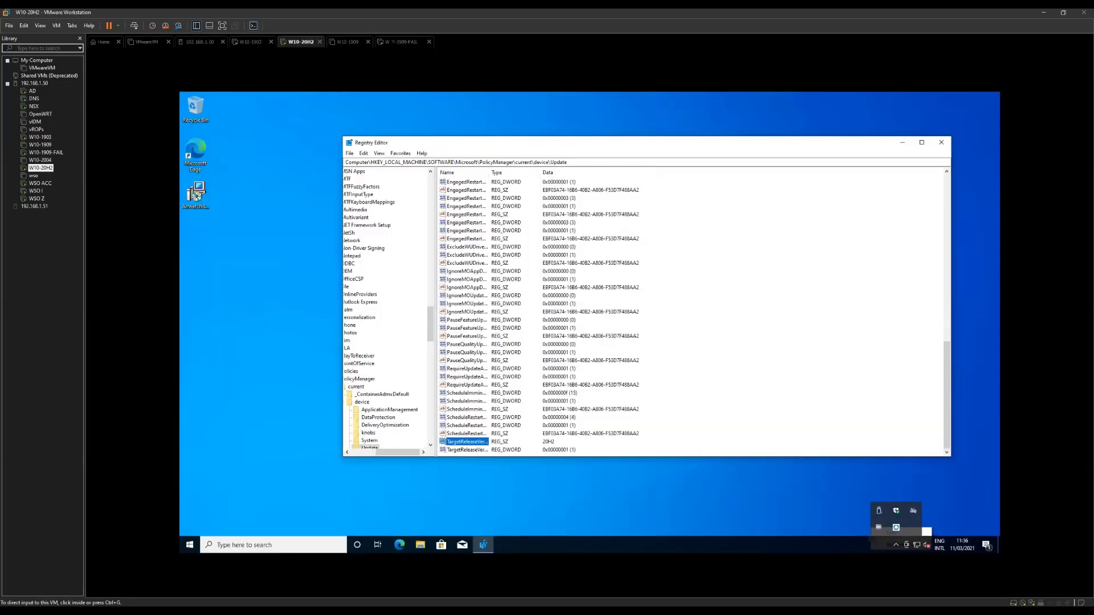
{"action": "left_click", "coordinate": [402, 42]}
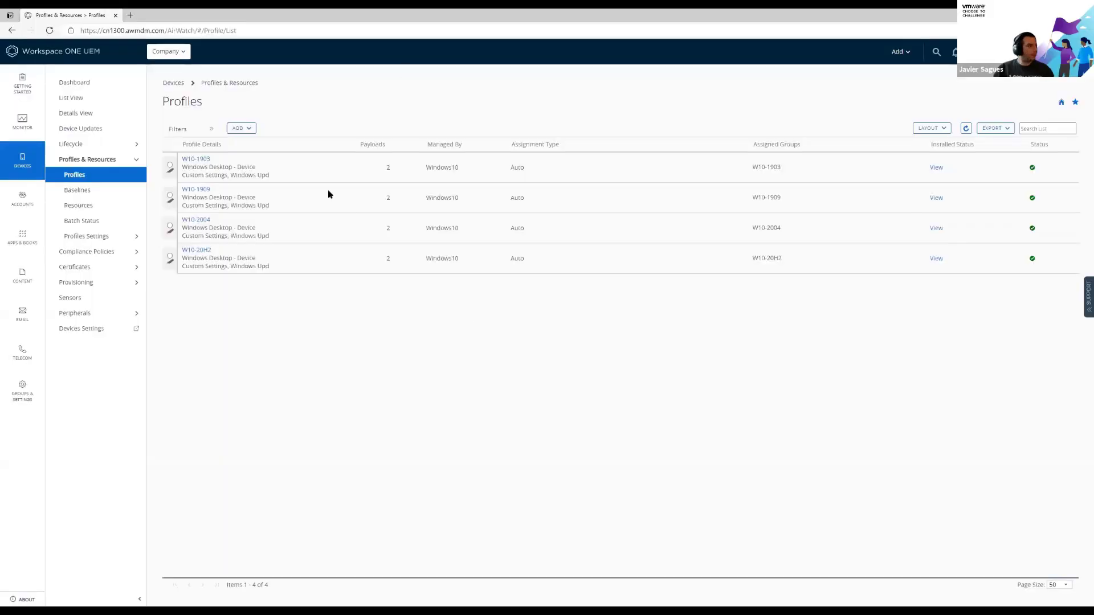
In Workspace ONE UEM, review the update approvals of the most recently seen 10.0.18362 device and return to the device list
{"action": "left_click", "coordinate": [91, 99]}
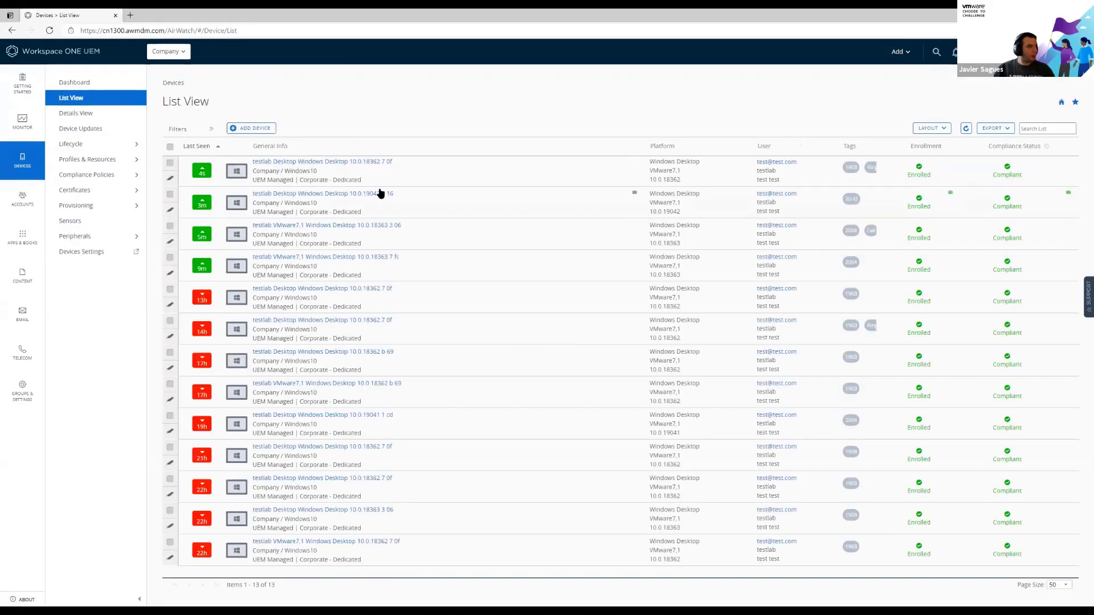
{"action": "left_click", "coordinate": [339, 164]}
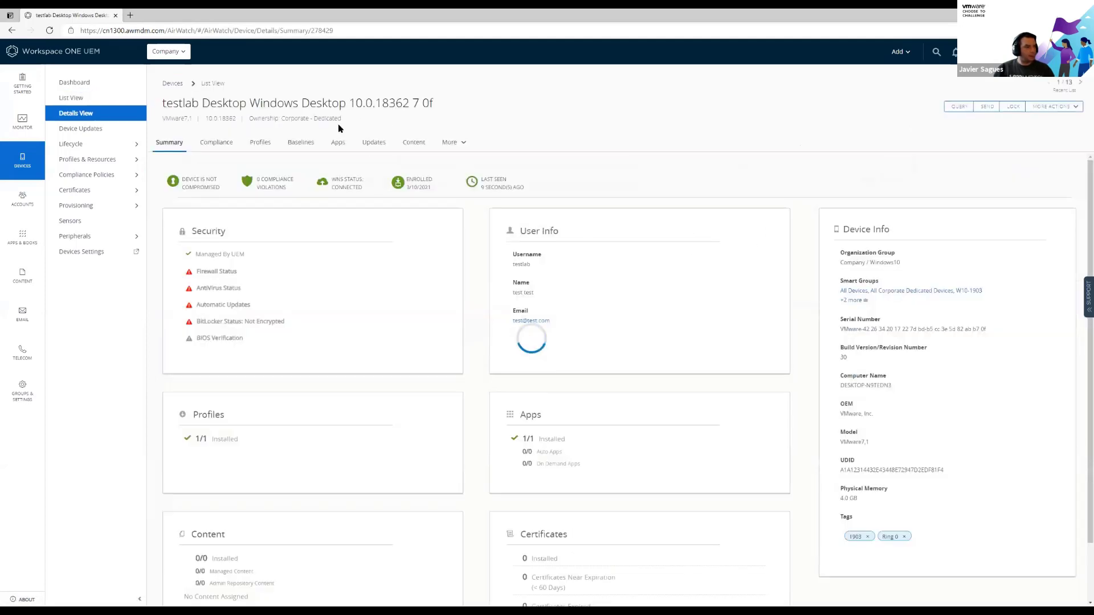
{"action": "left_click", "coordinate": [374, 142]}
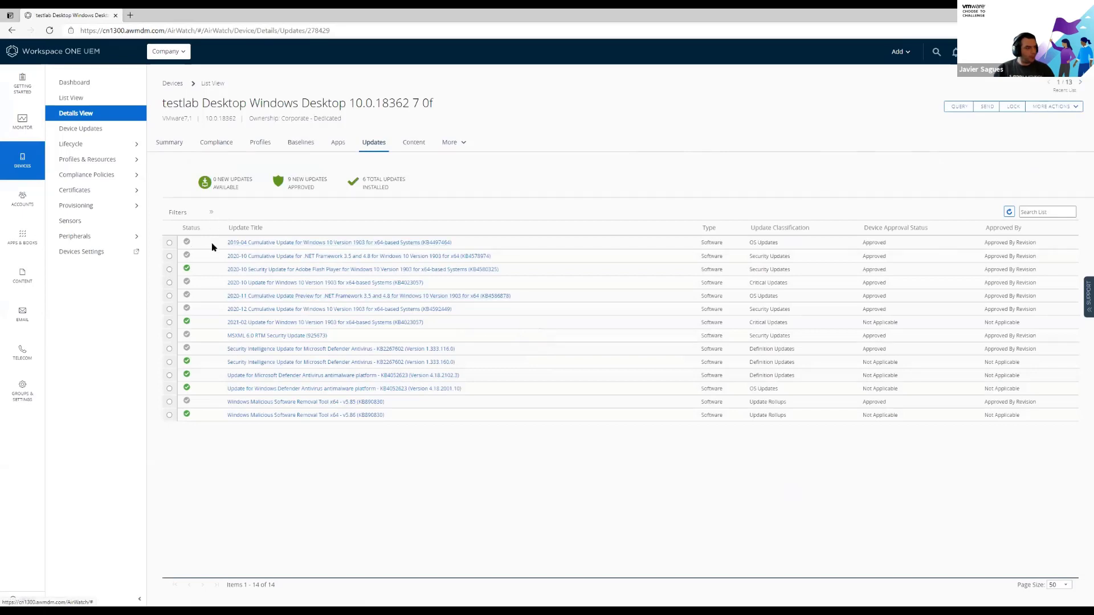
{"action": "left_click_drag", "start_coordinate": [212, 245], "coordinate": [557, 371]}
{"action": "left_click", "coordinate": [562, 461]}
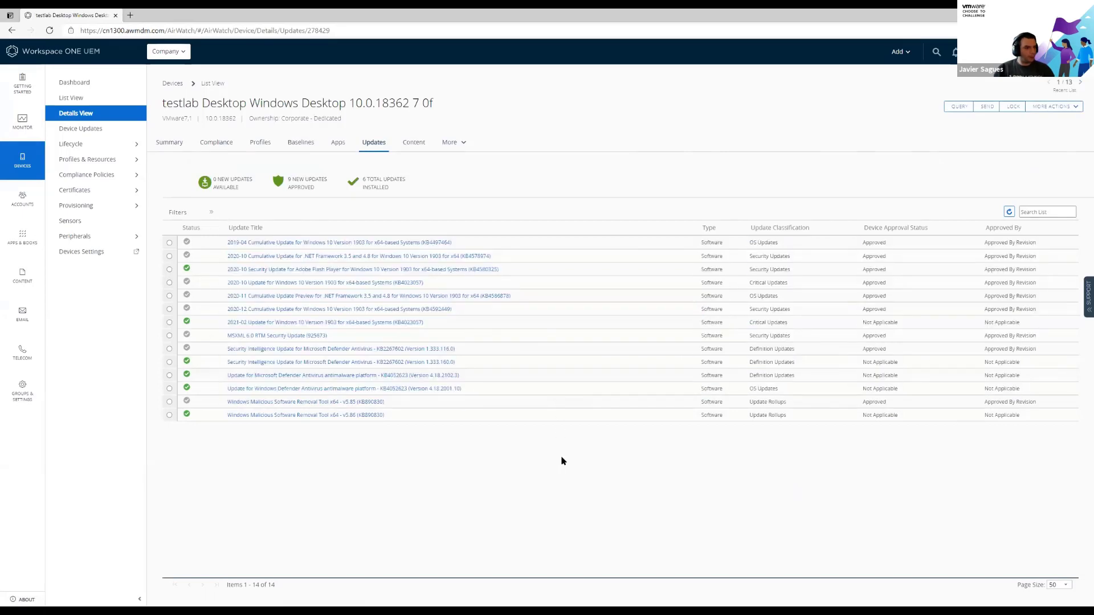
{"action": "left_click_drag", "start_coordinate": [892, 308], "coordinate": [259, 281]}
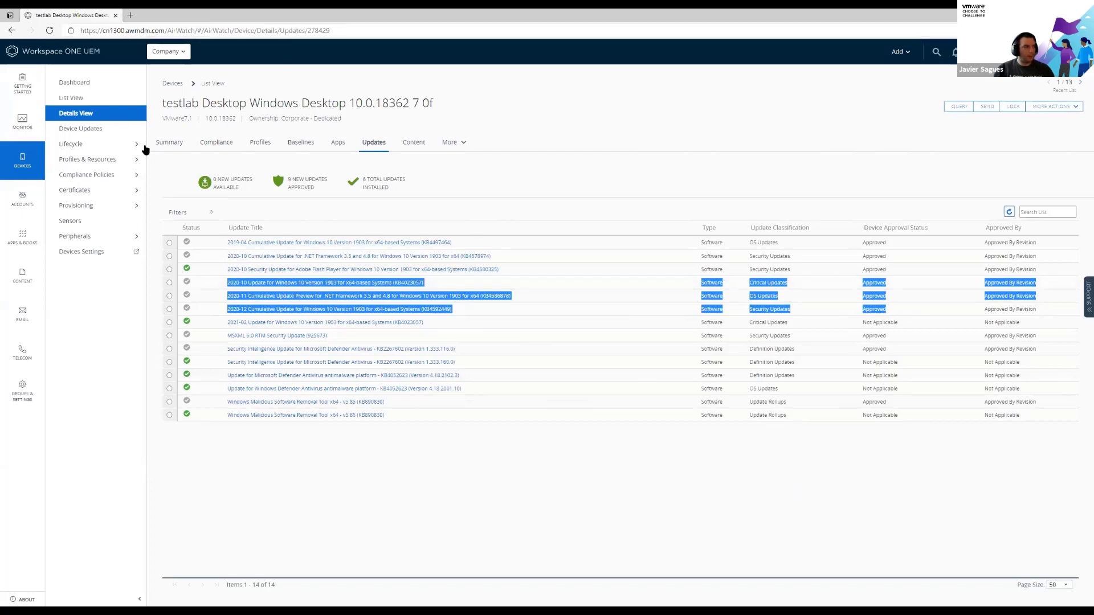
{"action": "left_click", "coordinate": [170, 143]}
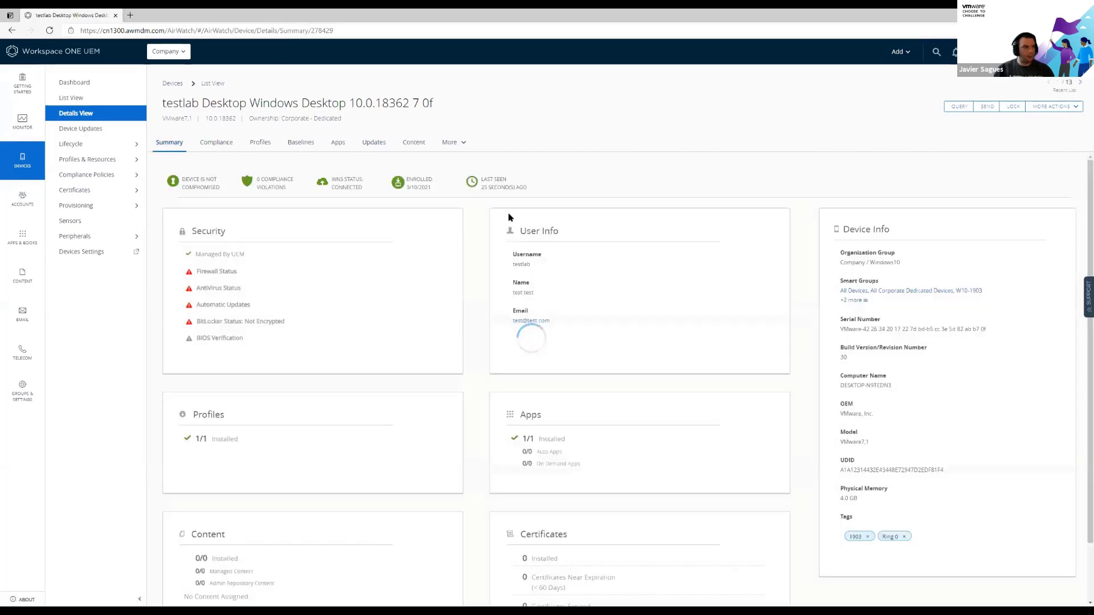
{"action": "left_click", "coordinate": [89, 98]}
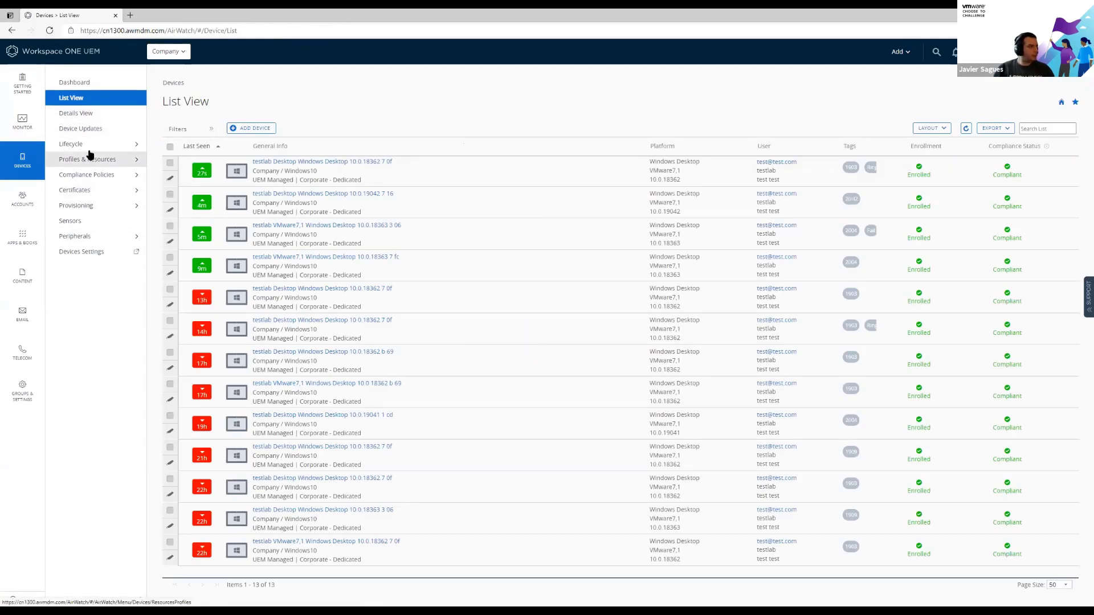
Examine the Windows device updates for Ring 0 assignments, highlighting the 2020-12 cumulative update and 2020-11 .NET preview for version 1903
{"action": "left_click", "coordinate": [92, 128]}
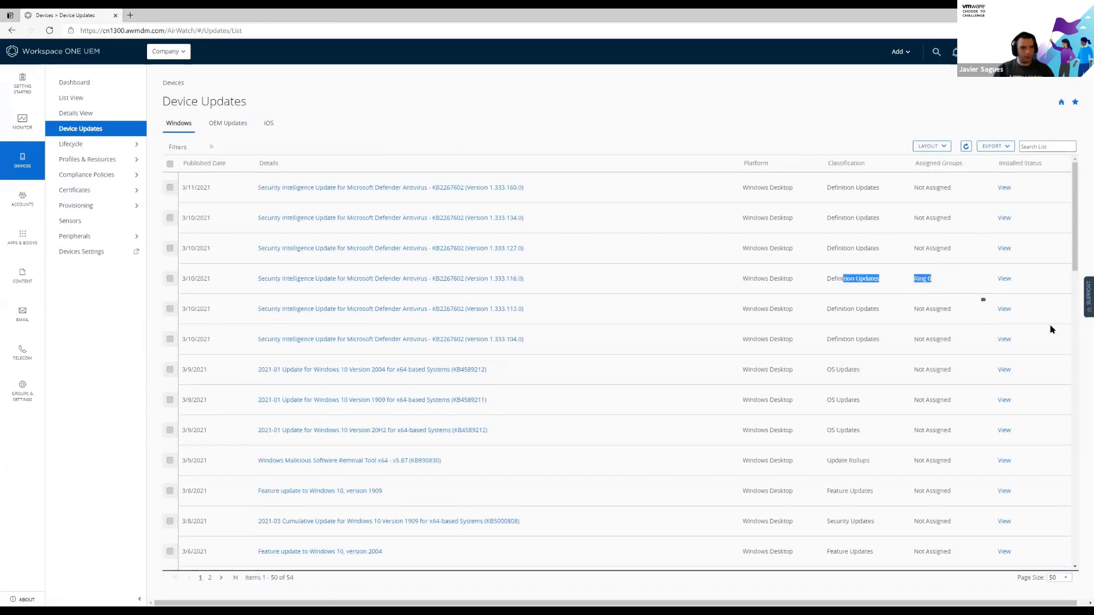
{"action": "scroll", "coordinate": [1052, 327], "scroll_direction": "down", "scroll_amount": 4}
{"action": "scroll", "coordinate": [965, 366], "scroll_direction": "down", "scroll_amount": 8}
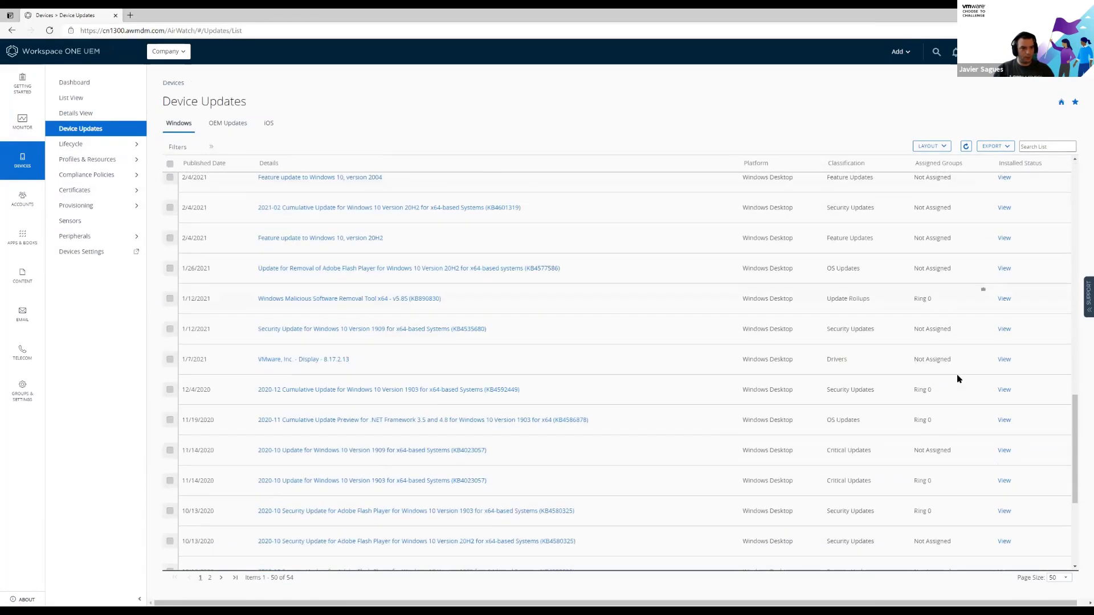
{"action": "triple_click", "coordinate": [918, 283]}
{"action": "left_click_drag", "start_coordinate": [918, 283], "coordinate": [247, 290]}
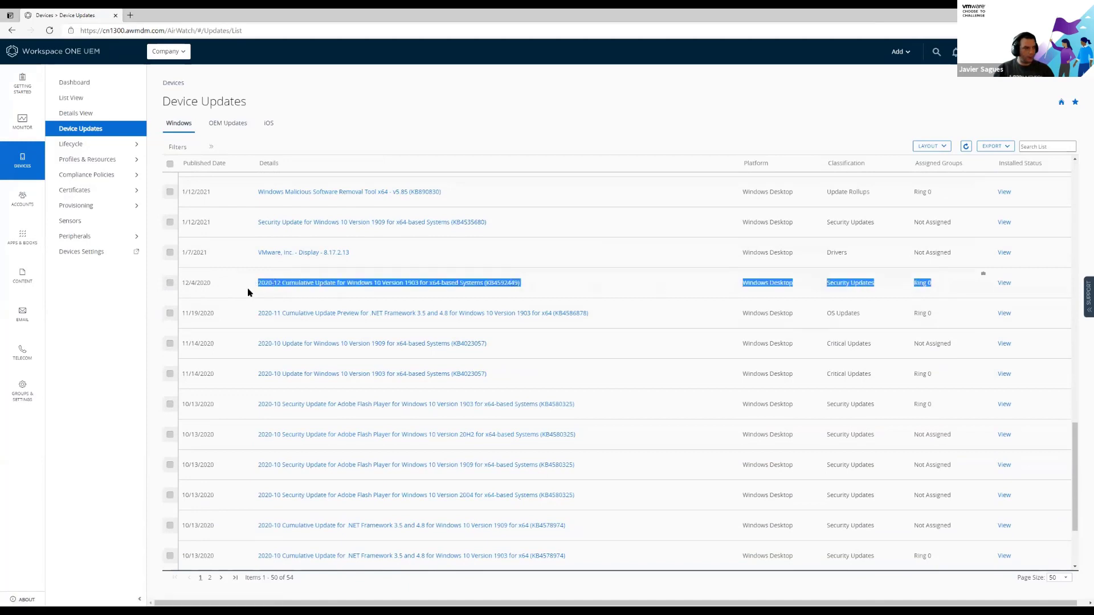
{"action": "left_click_drag", "start_coordinate": [935, 318], "coordinate": [235, 323]}
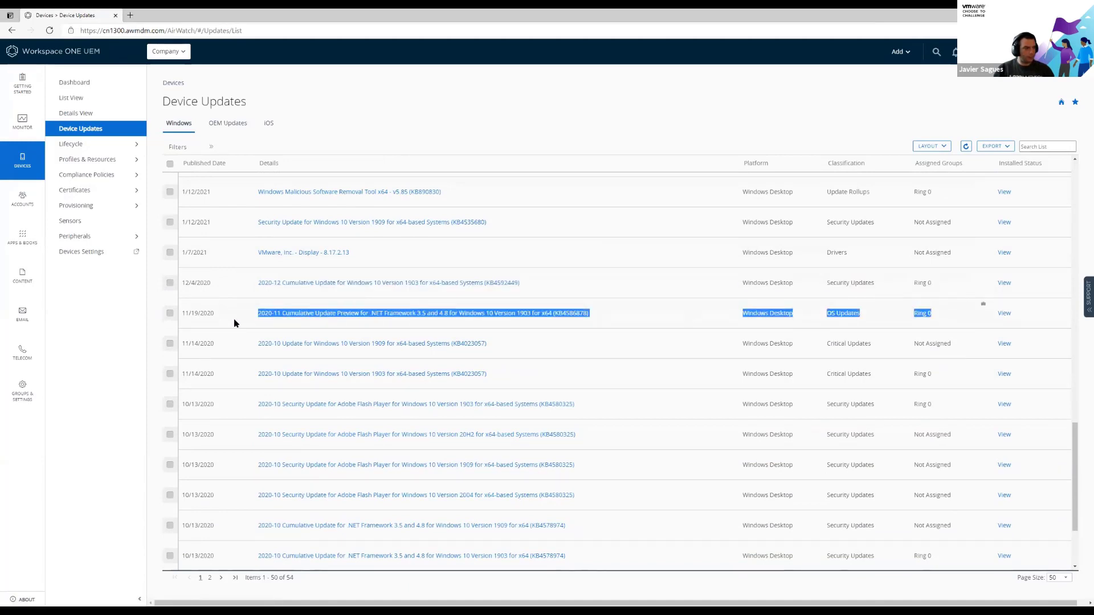